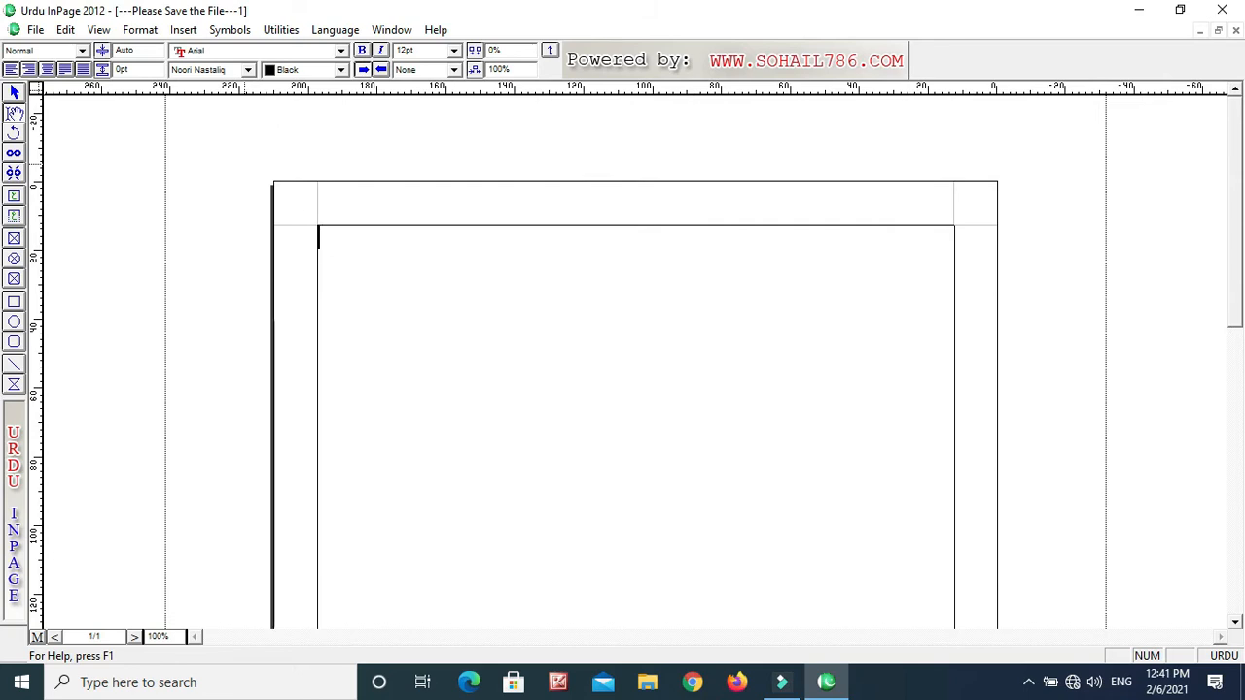
# Switch the typing language to English and enter "pick tool / arrow tool" as the first line of the page
pyautogui.click(1219, 658)
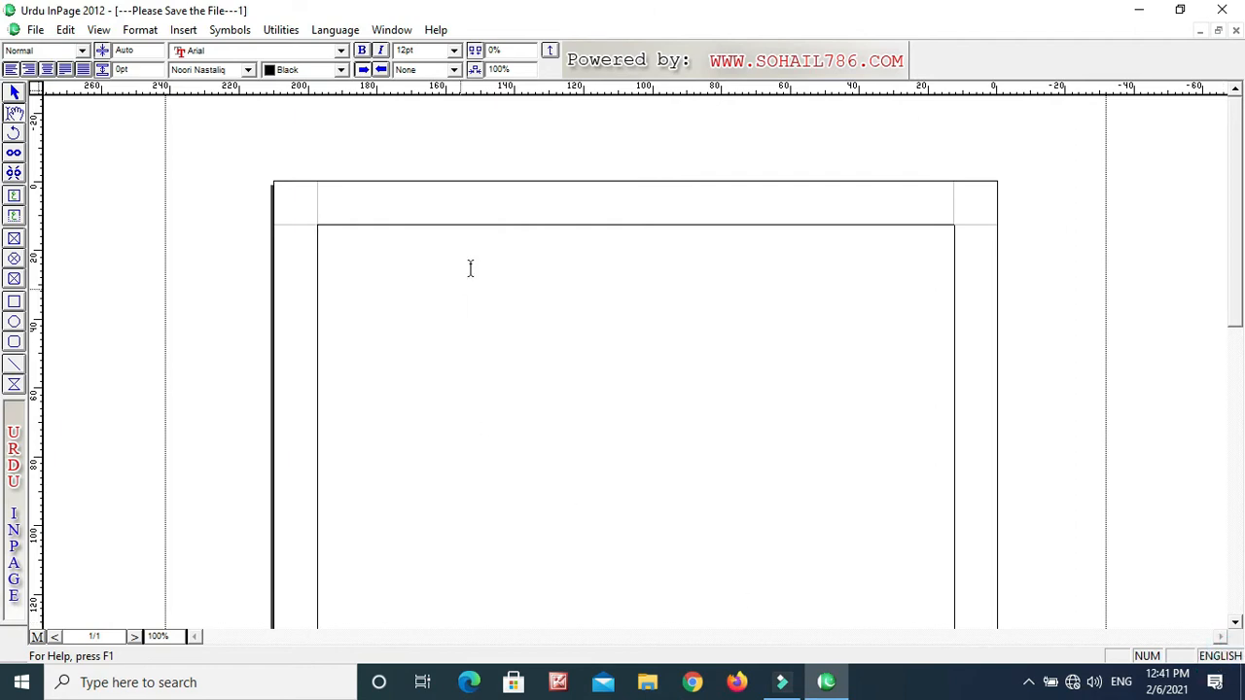
pyautogui.press('Escape')
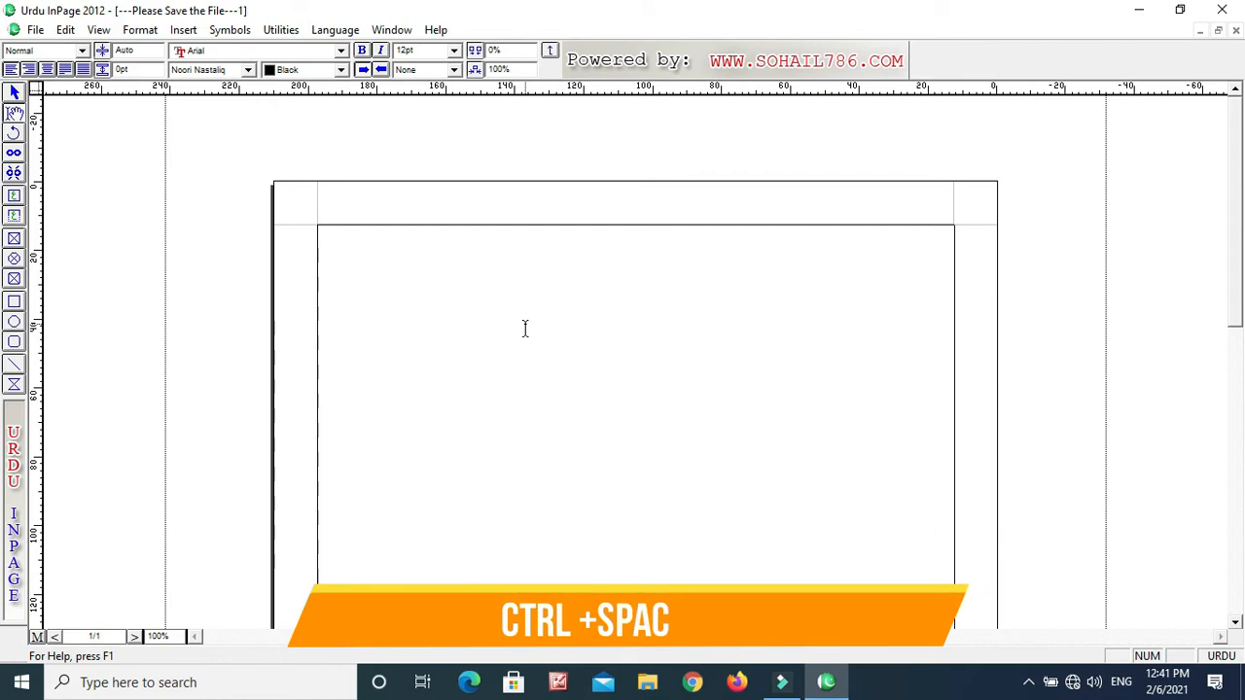
pyautogui.hotkey('ctrl', 'space')
pyautogui.write('pict')
pyautogui.press('BackSpace')
pyautogui.write('k tool')
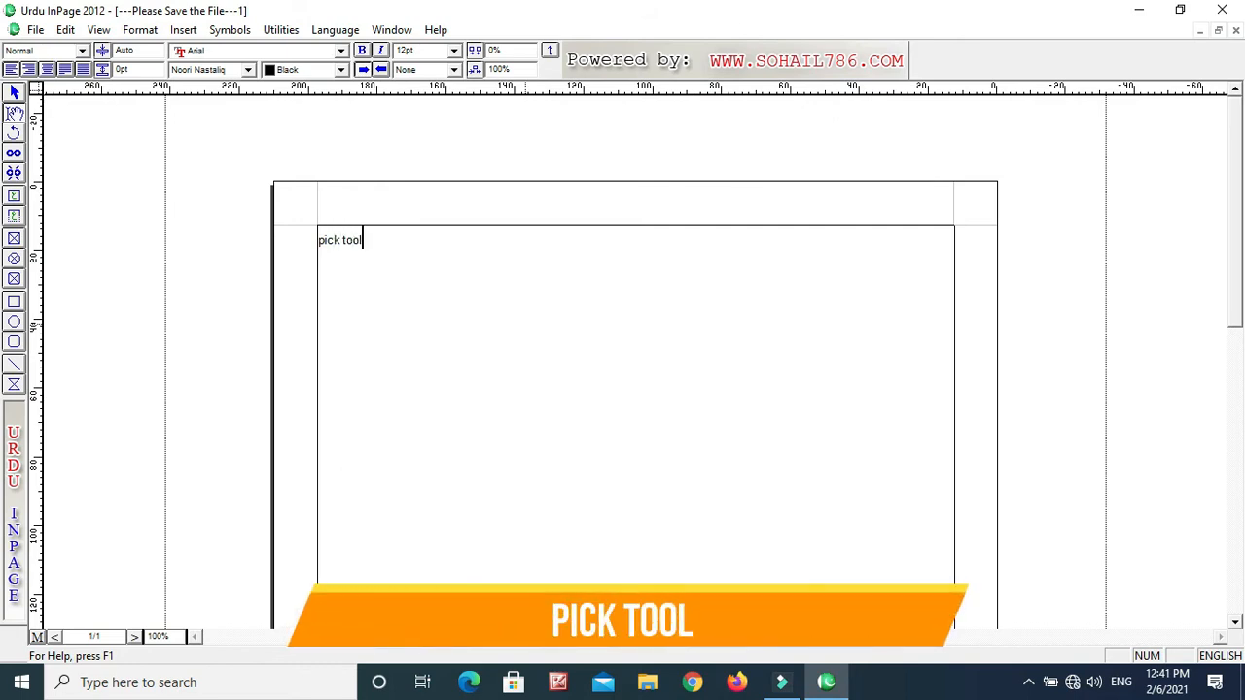
pyautogui.press('Return')
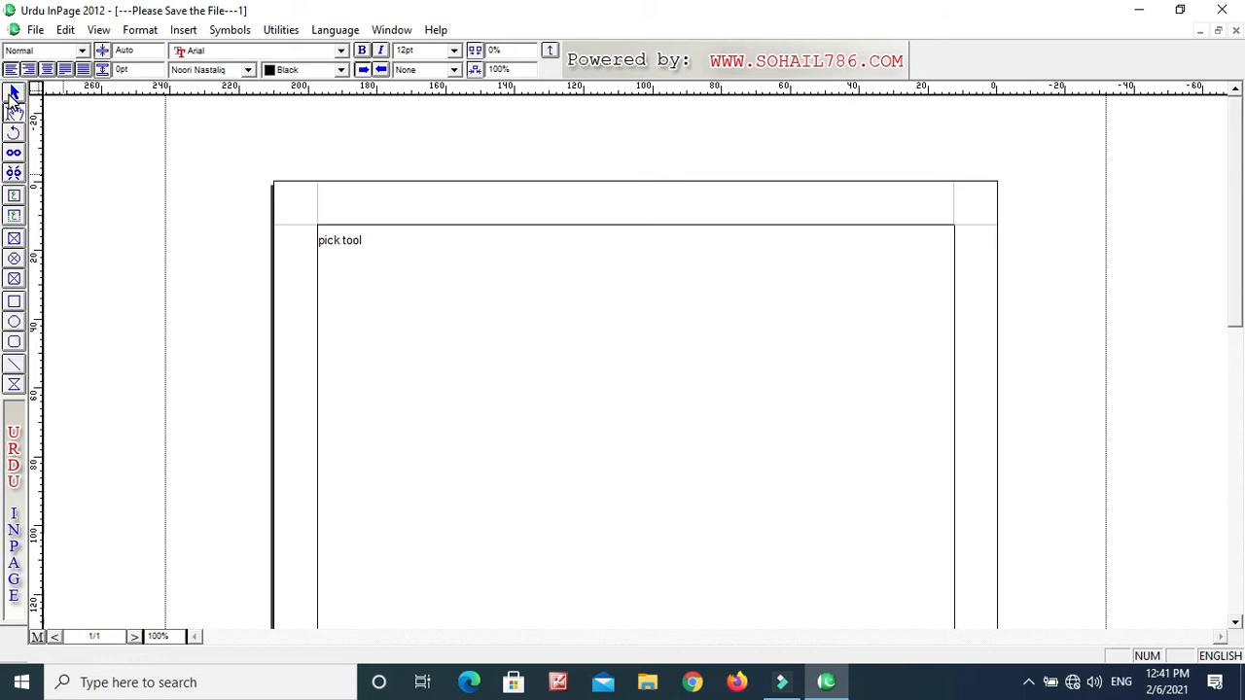
pyautogui.click(465, 246)
pyautogui.write('/ arrow tool')
pyautogui.press('Return')
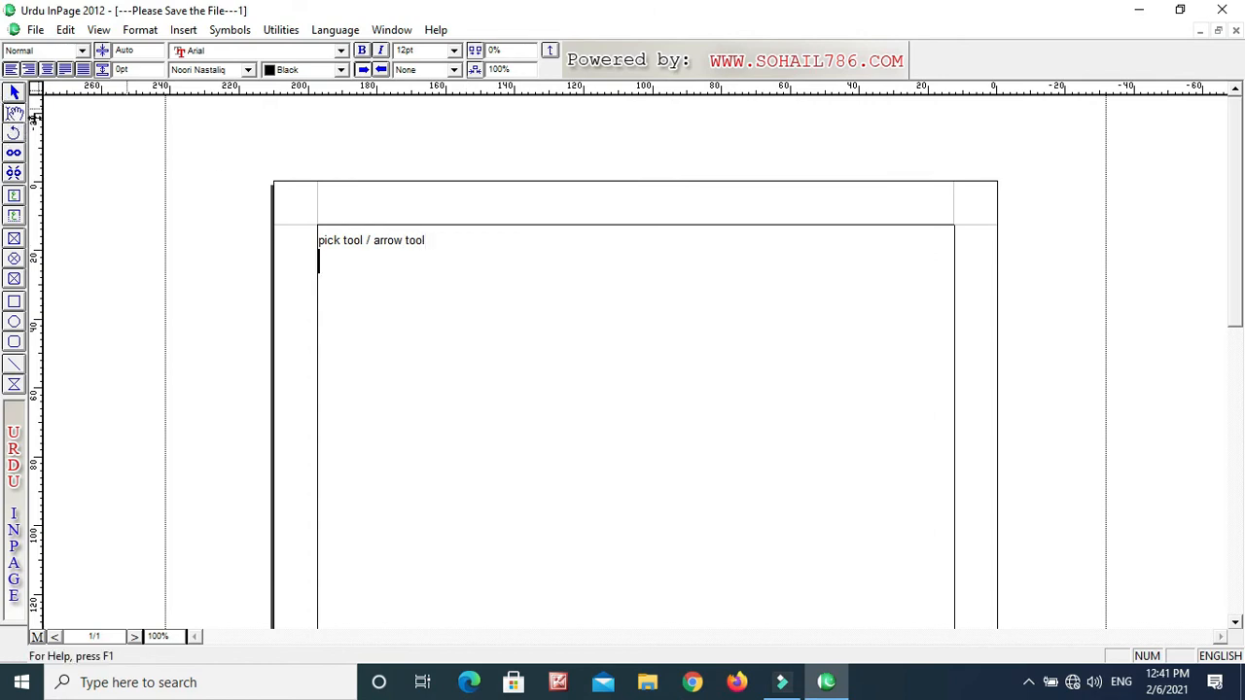
# Enter "Ibeam tool /text tool" as the second line of the tool list
pyautogui.write('lbeam ')
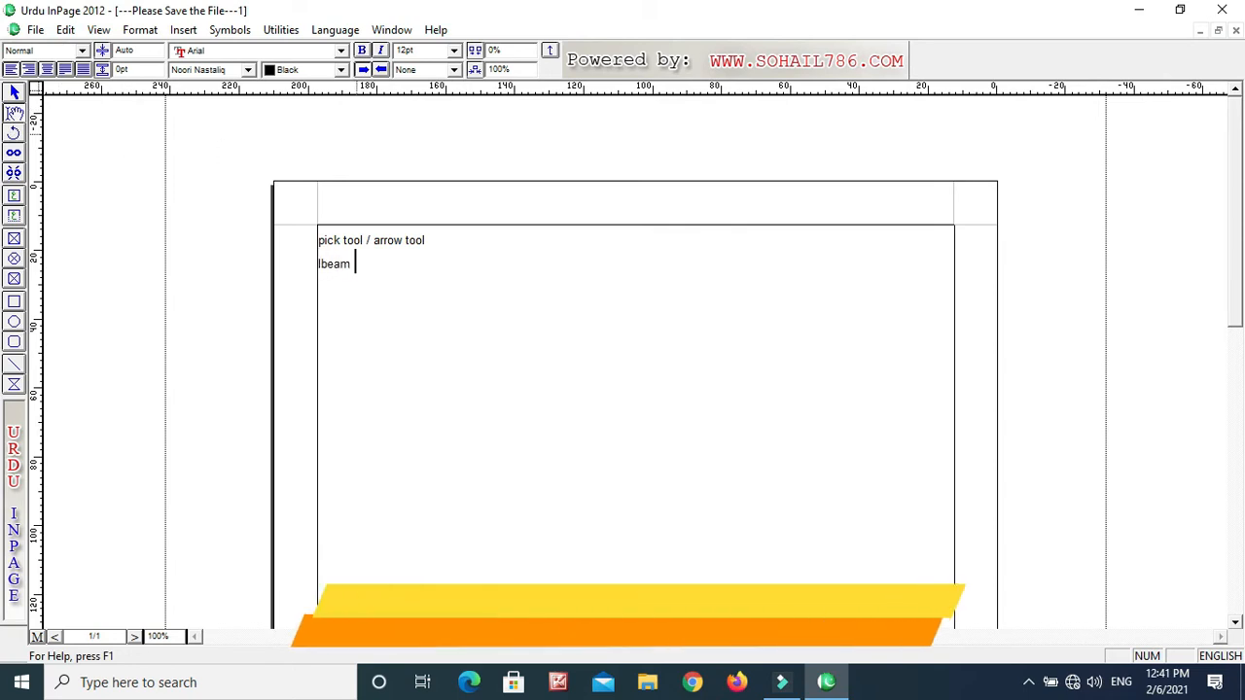
pyautogui.write('tool ')
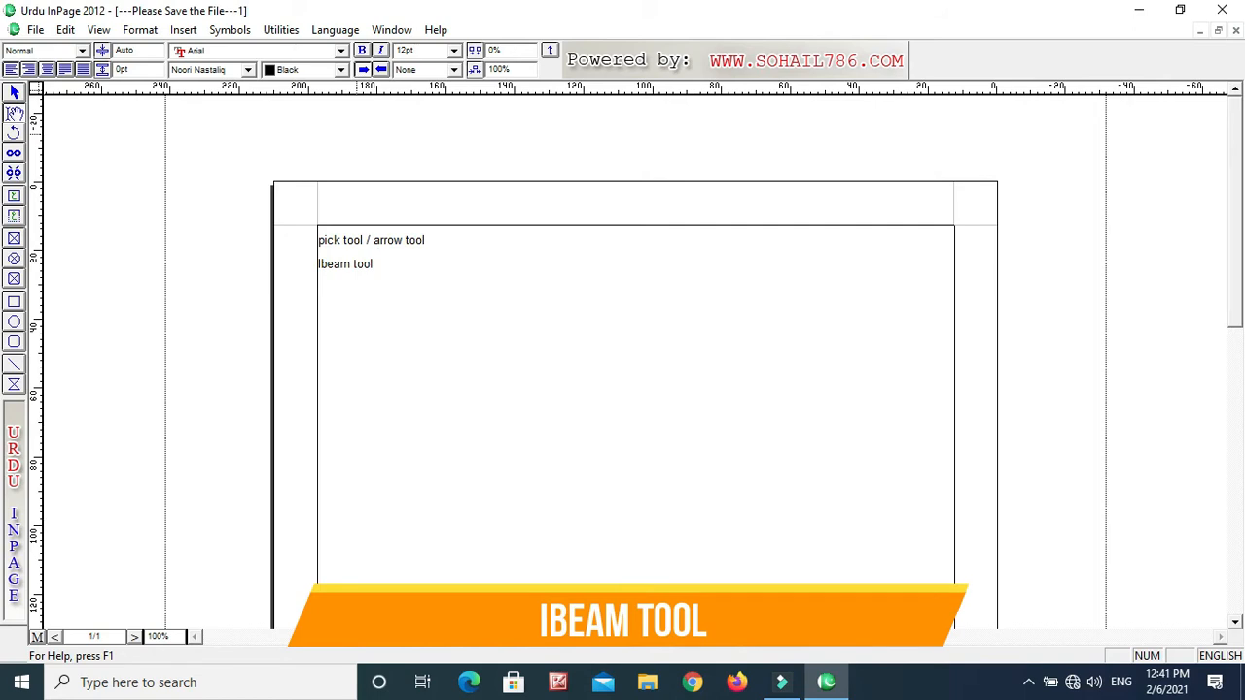
pyautogui.write('/t')
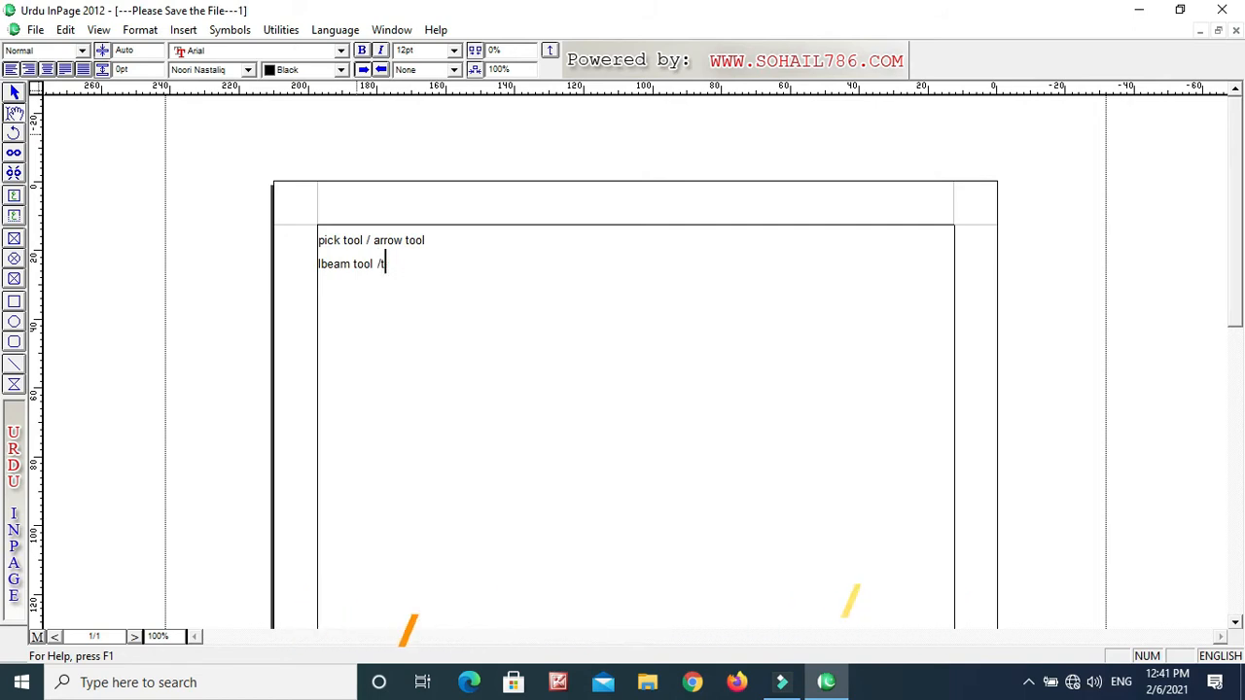
pyautogui.write('ext tool')
pyautogui.press('Return')
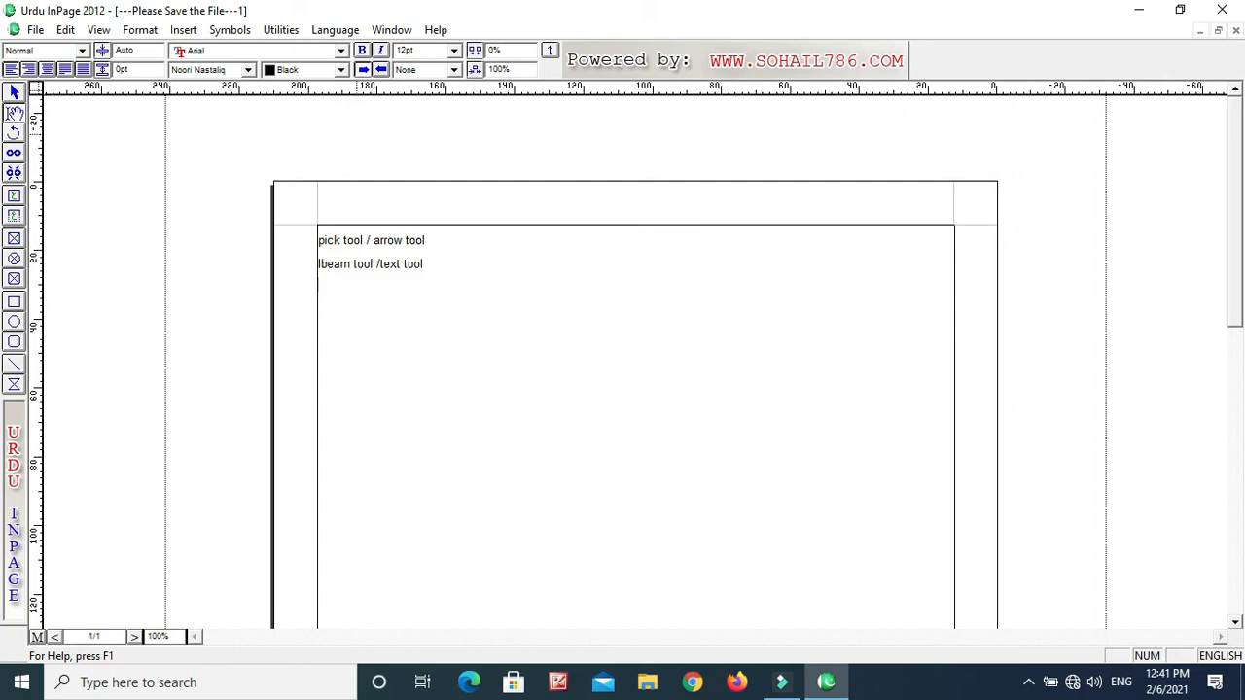
# Add "rotation tool" as the third line of the tool list
pyautogui.write('rotation ')
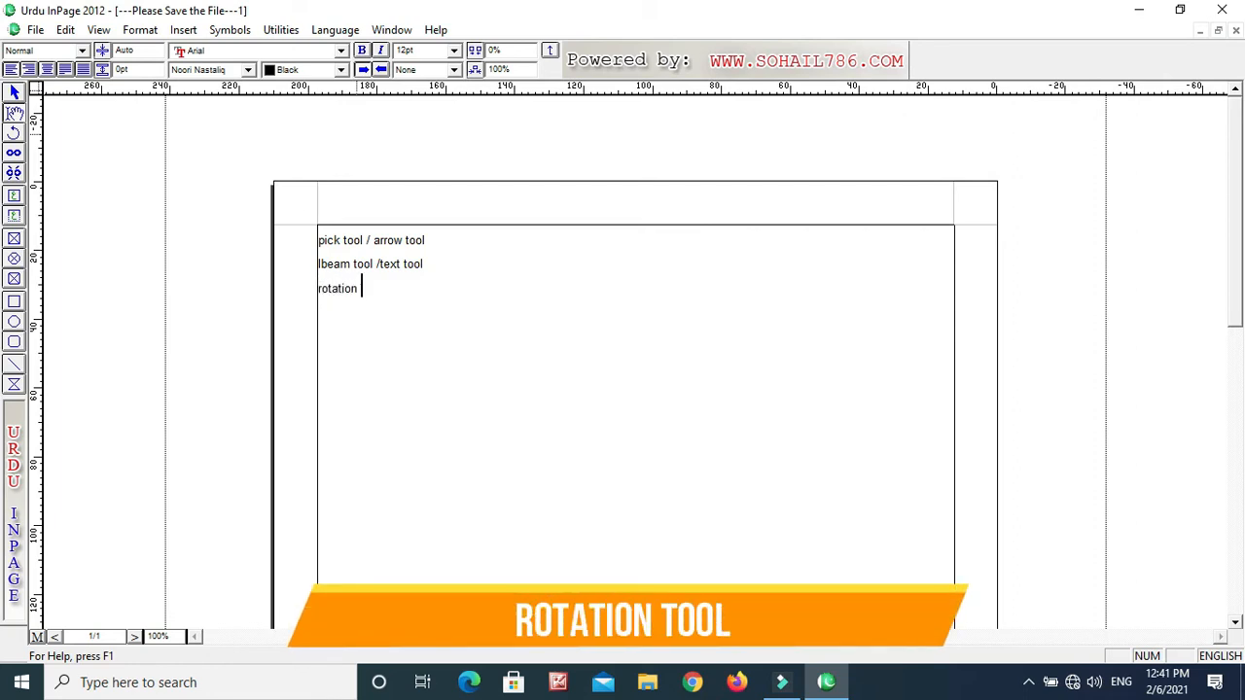
pyautogui.write('tool')
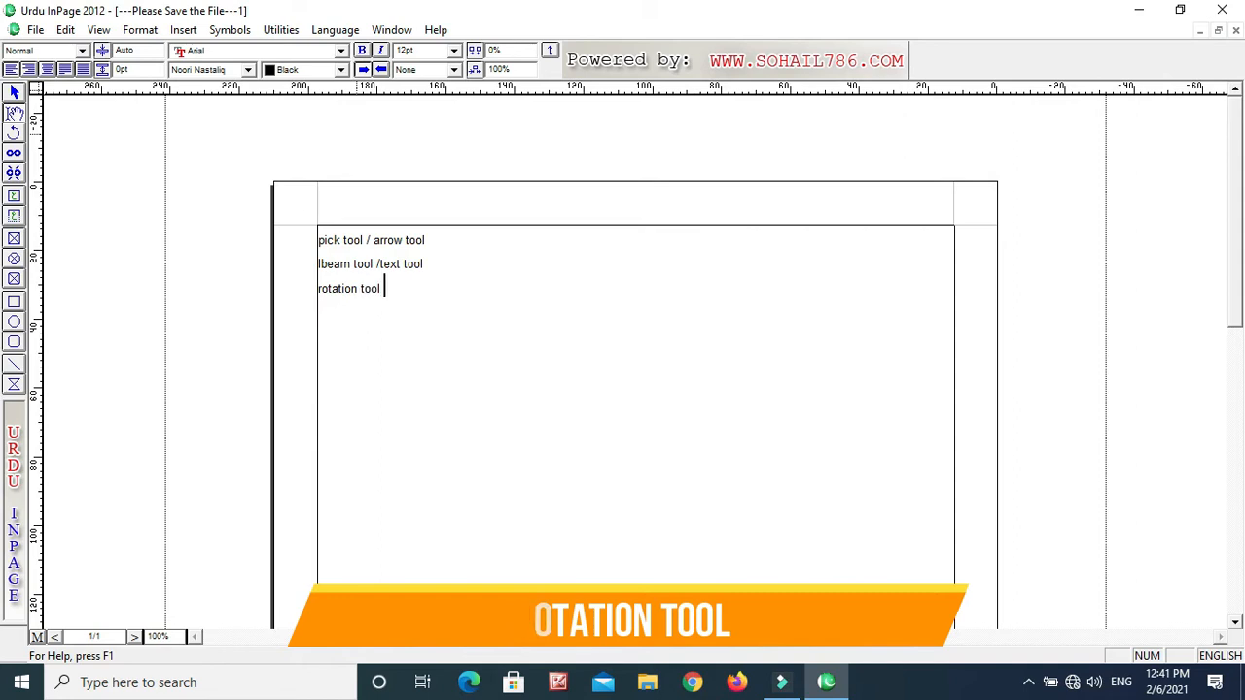
pyautogui.press('Return')
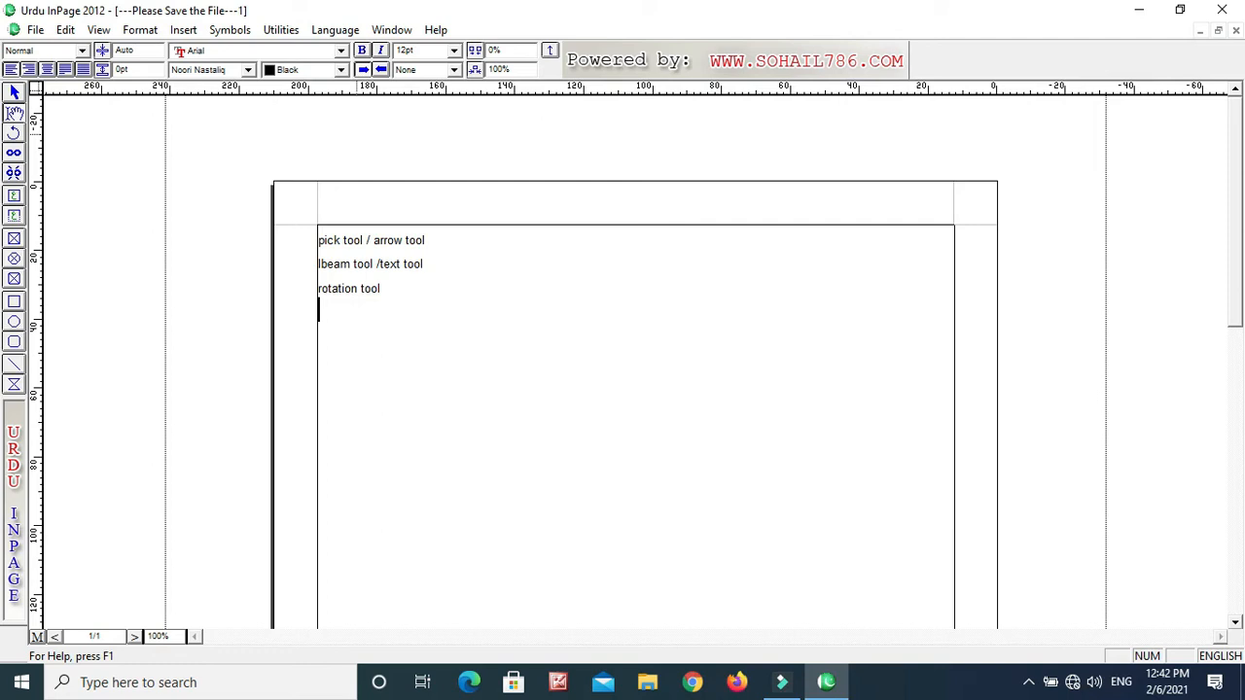
# Draw a text box about 131 mm wide and 42 mm high, and move it up beside the typed lines
pyautogui.click(13, 194)
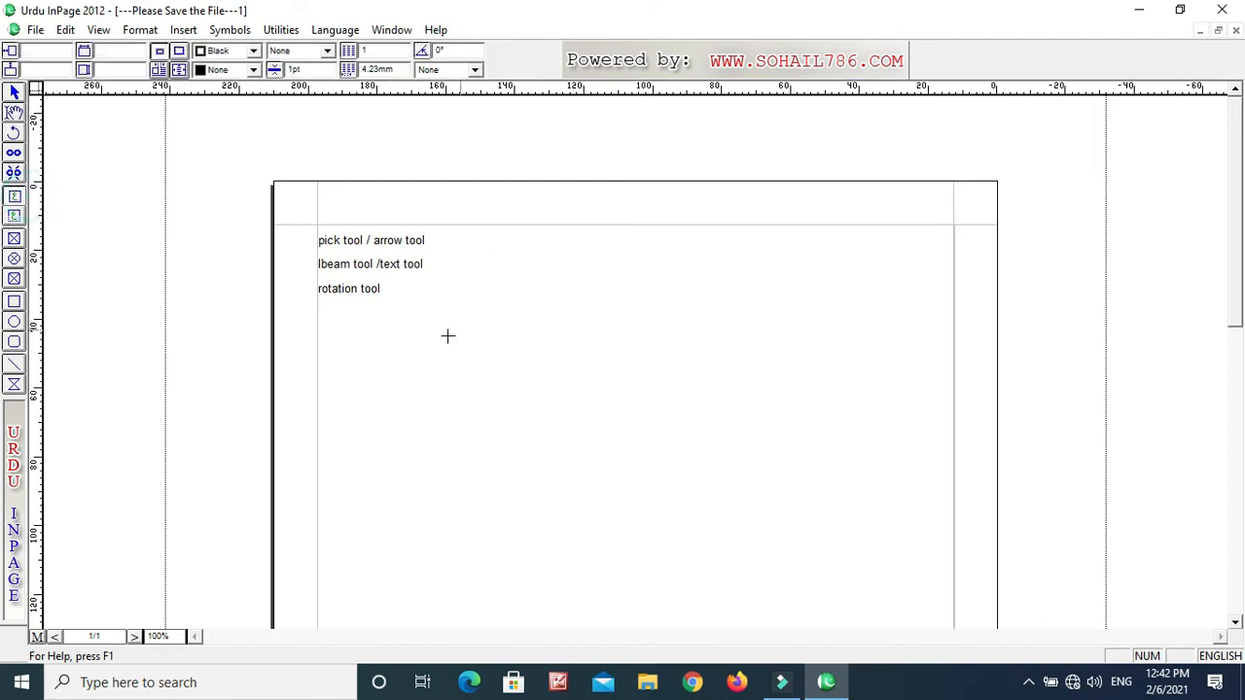
pyautogui.moveTo(392, 341); pyautogui.dragTo(842, 487)
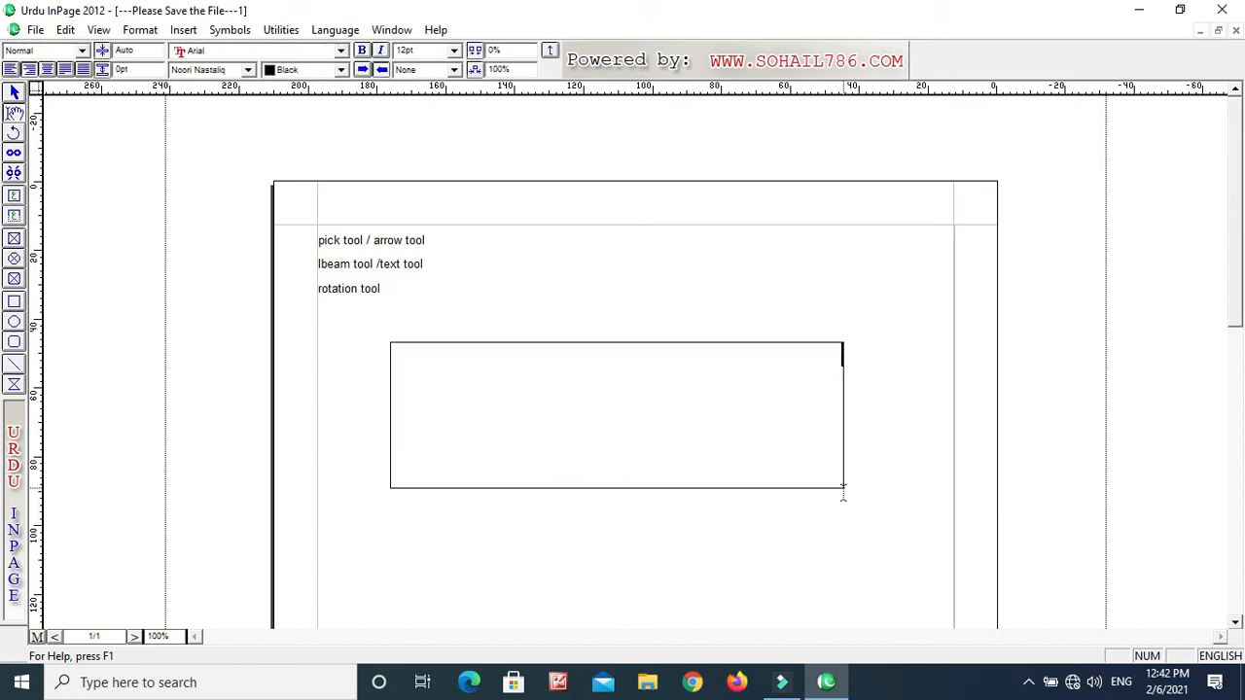
pyautogui.click(14, 91)
pyautogui.moveTo(631, 455); pyautogui.dragTo(705, 379)
# Draw a narrow title text box below the large text box and a rectangular picture box beneath it
pyautogui.click(13, 215)
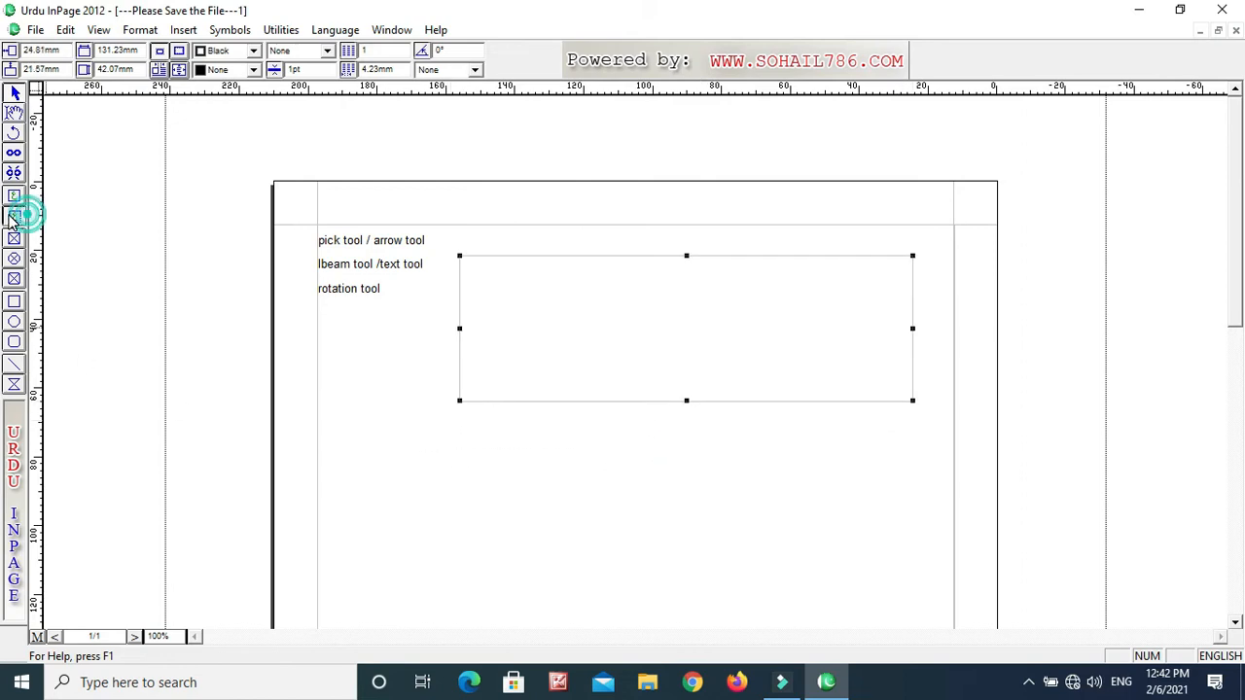
pyautogui.moveTo(487, 430); pyautogui.dragTo(842, 530)
pyautogui.click(14, 239)
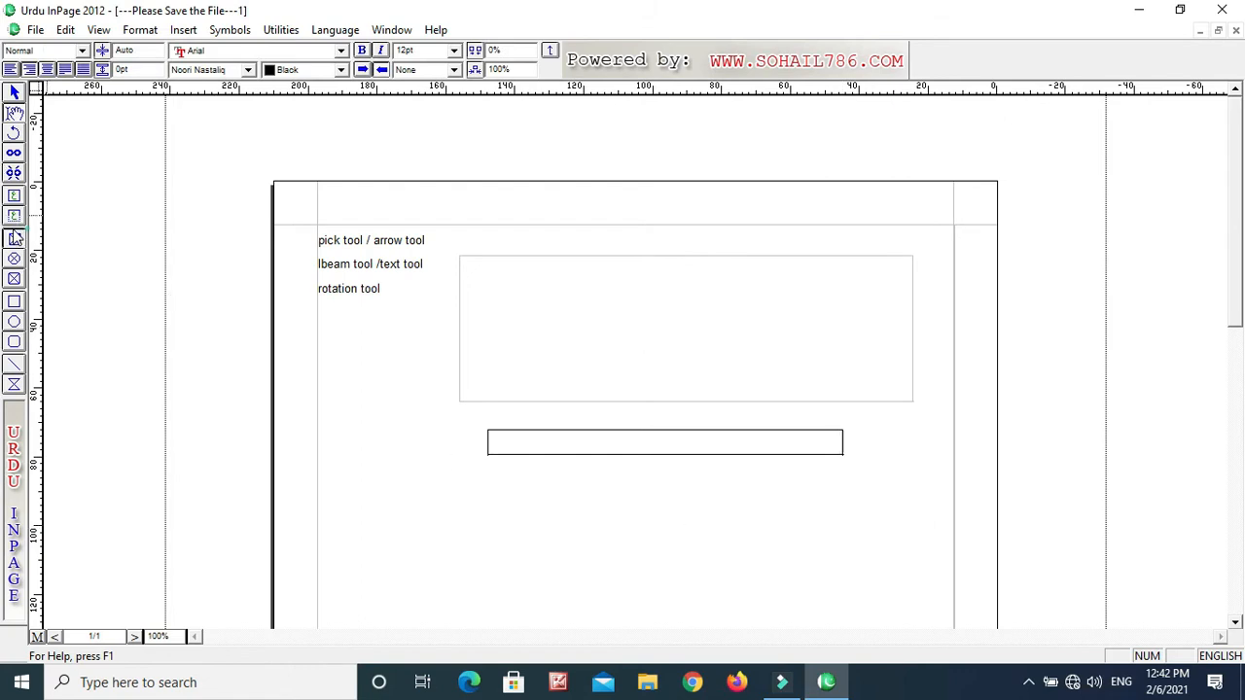
pyautogui.moveTo(564, 477); pyautogui.dragTo(788, 598)
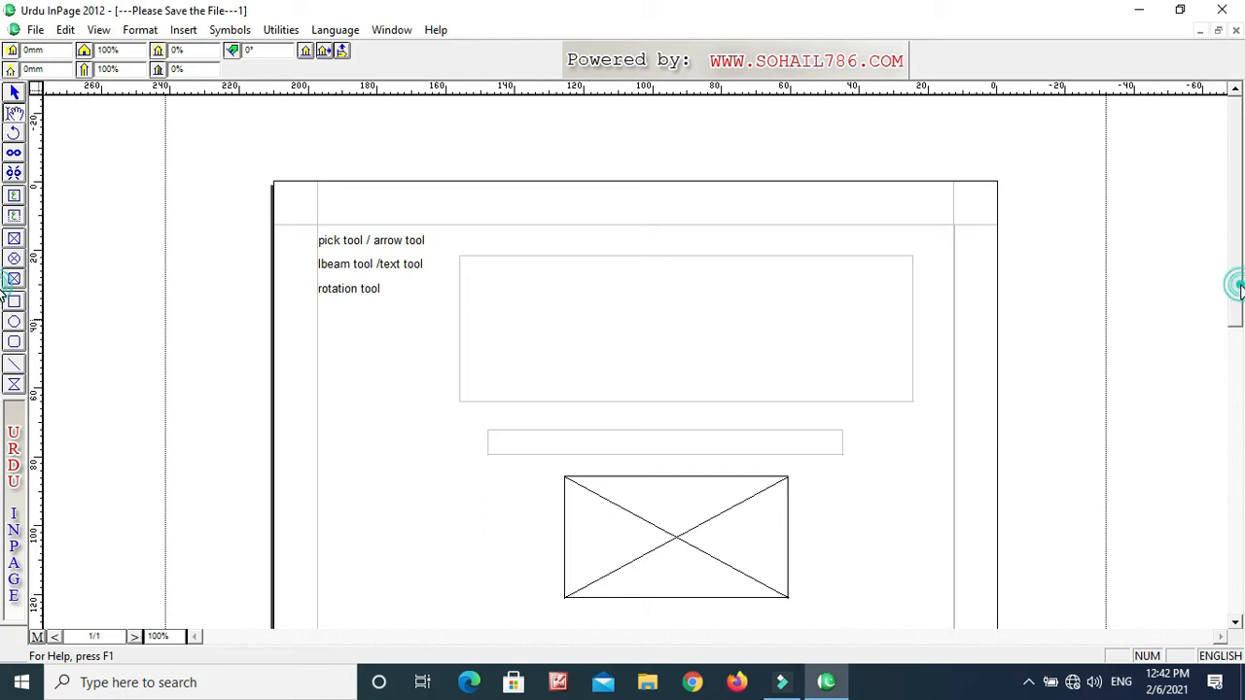
# Draw a rectangle about 42.6 by 34.4 mm beside the picture box and a horizontal line about 177.5 mm long below them
pyautogui.moveTo(1237, 282); pyautogui.dragTo(1242, 331)
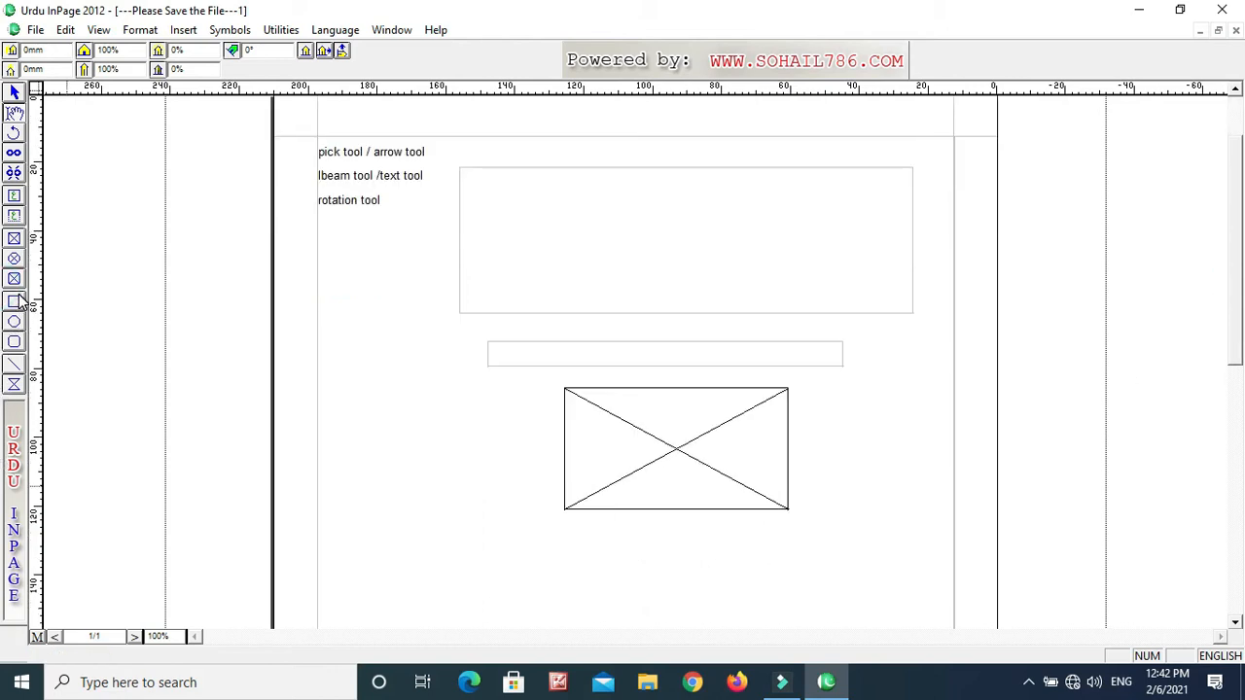
pyautogui.click(14, 301)
pyautogui.moveTo(332, 416); pyautogui.dragTo(480, 534)
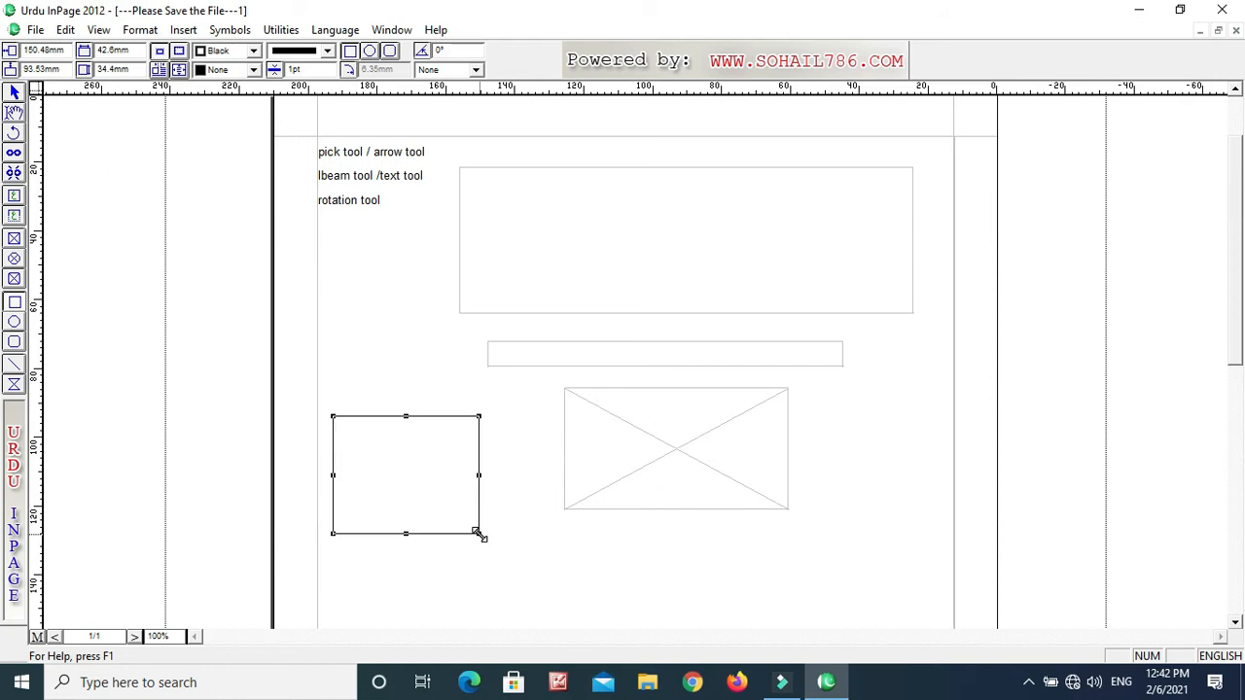
pyautogui.click(14, 364)
pyautogui.moveTo(320, 597); pyautogui.dragTo(929, 571)
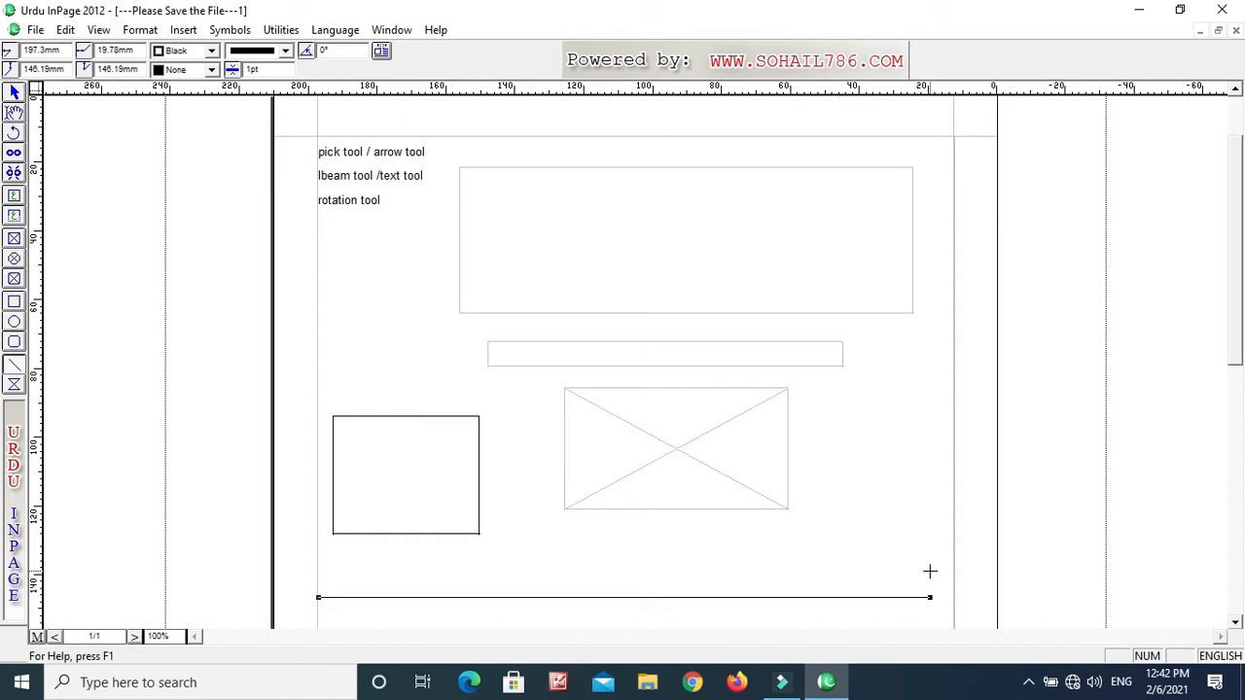
# Select the large text box with the Pick tool, and switch to the Ibeam tool and back
pyautogui.press('Escape')
pyautogui.click(705, 245)
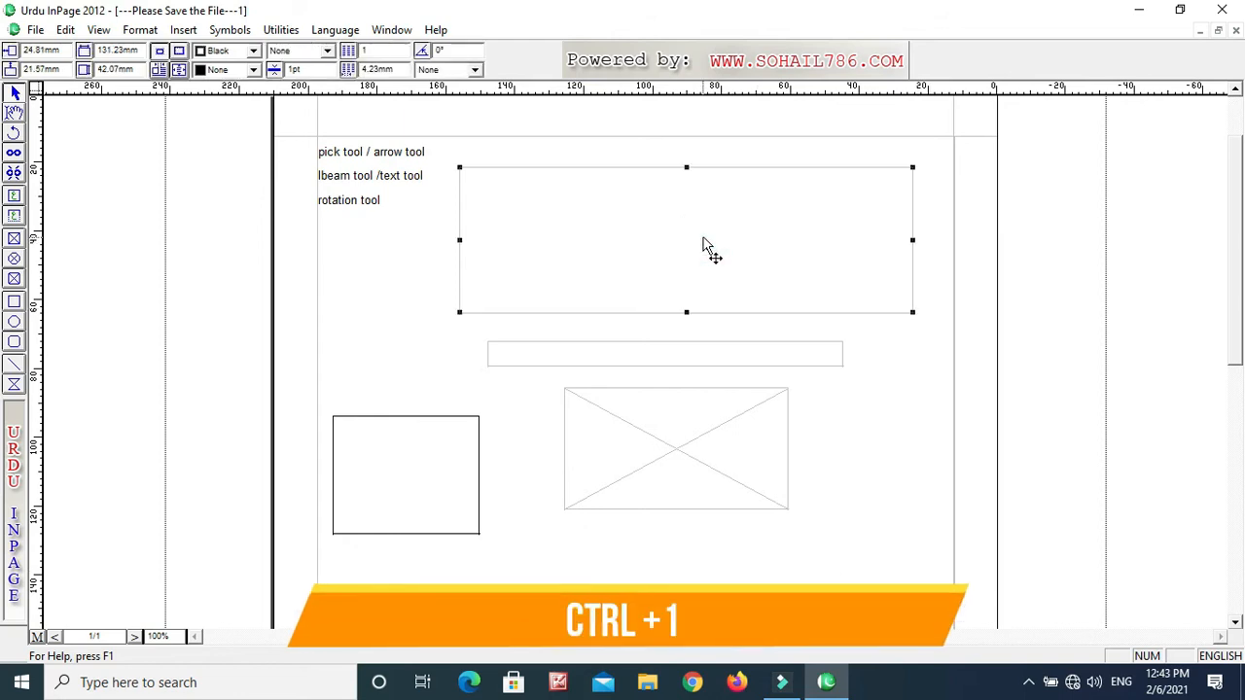
pyautogui.hotkey('ctrl', '1')
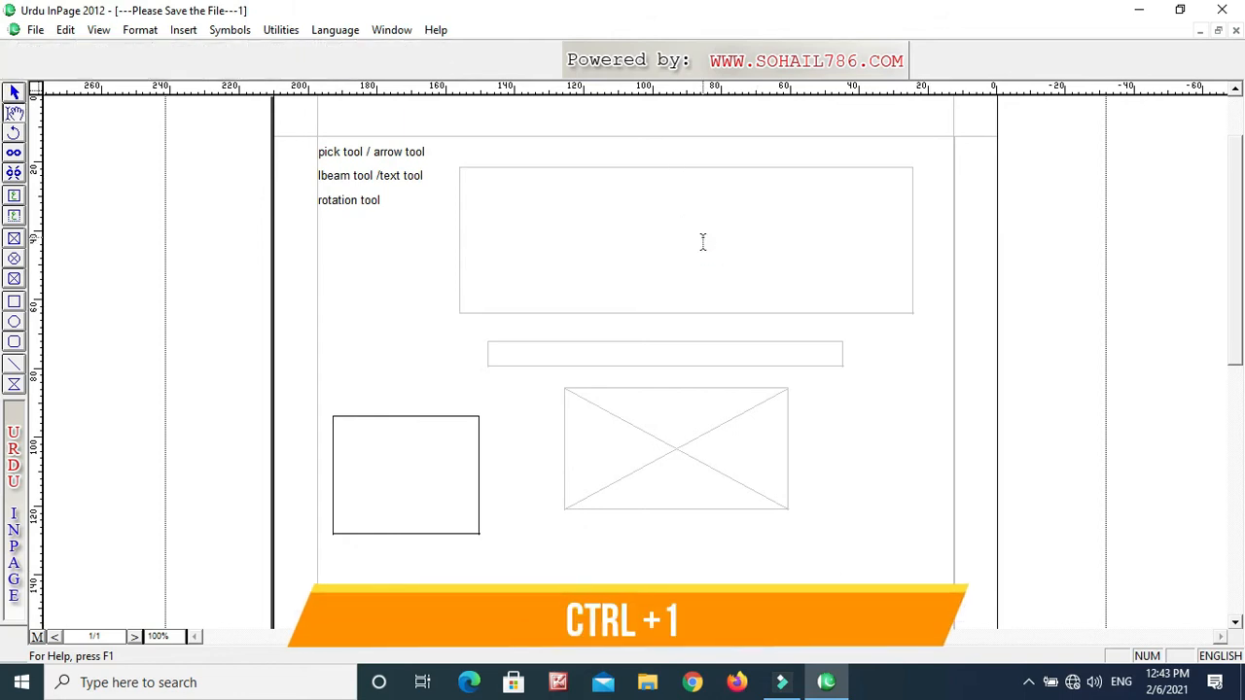
pyautogui.click(15, 94)
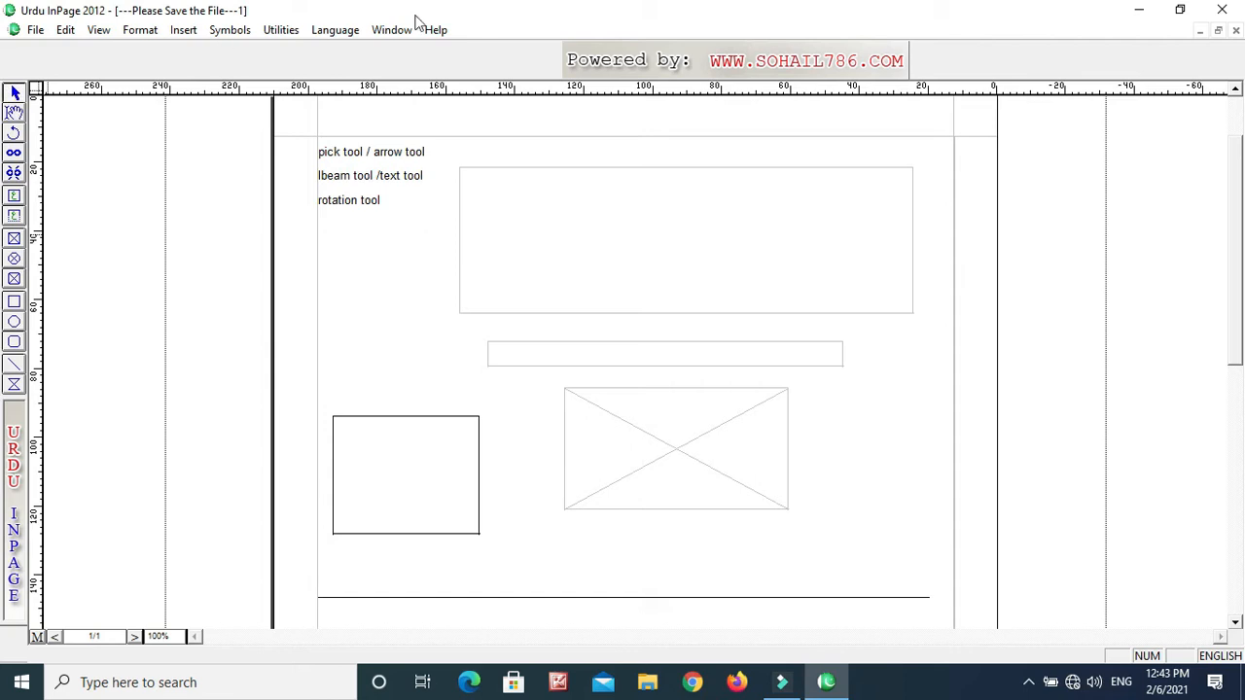
# Place the text cursor in the large text box, in the narrow title box, and in the large box again
pyautogui.click(642, 219)
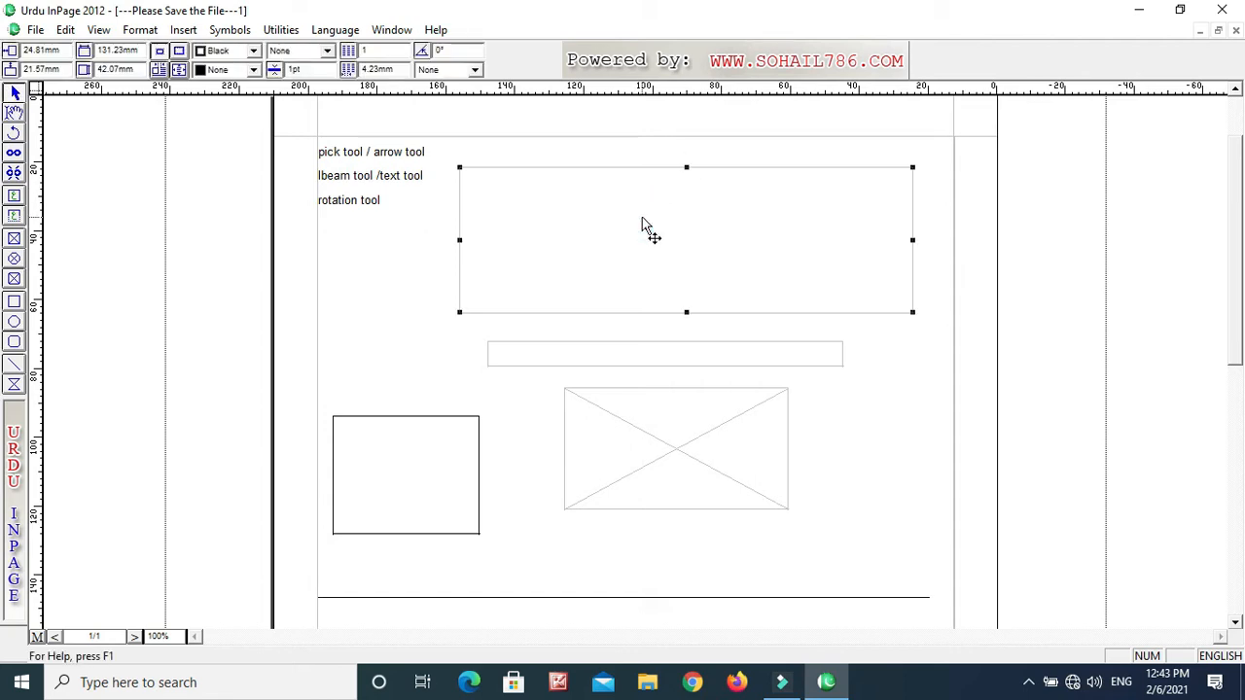
pyautogui.doubleClick(642, 219)
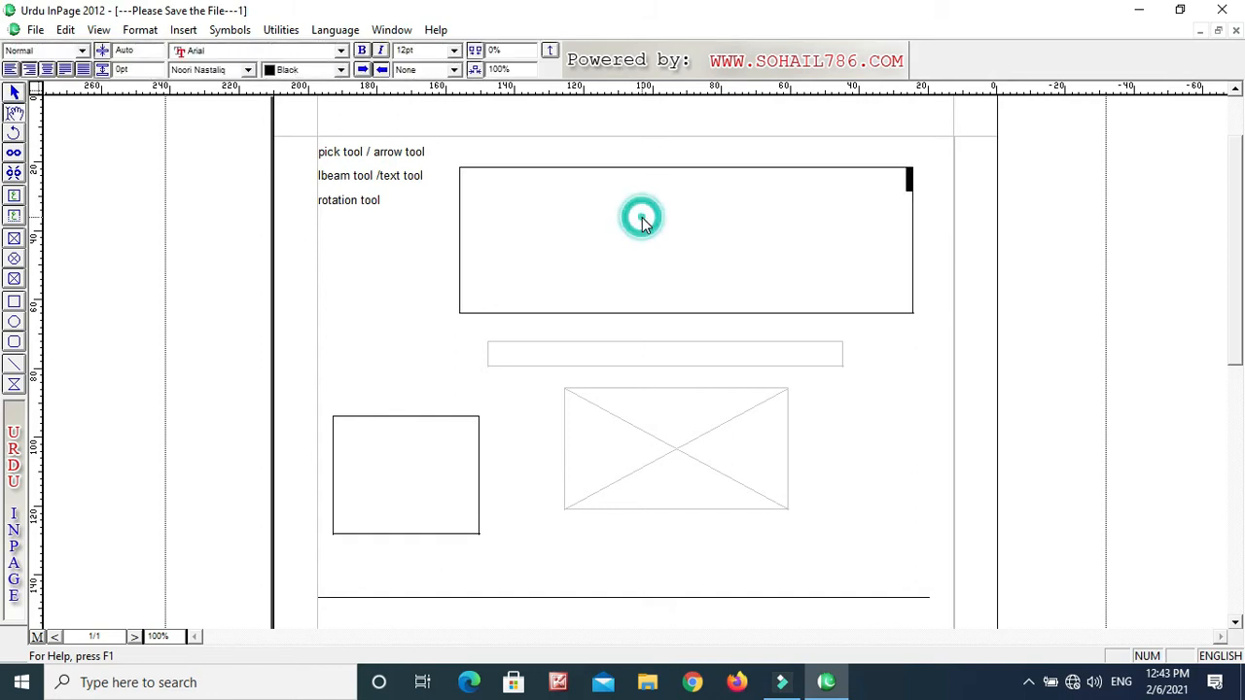
pyautogui.click(633, 273)
pyautogui.click(734, 246)
pyautogui.click(712, 352)
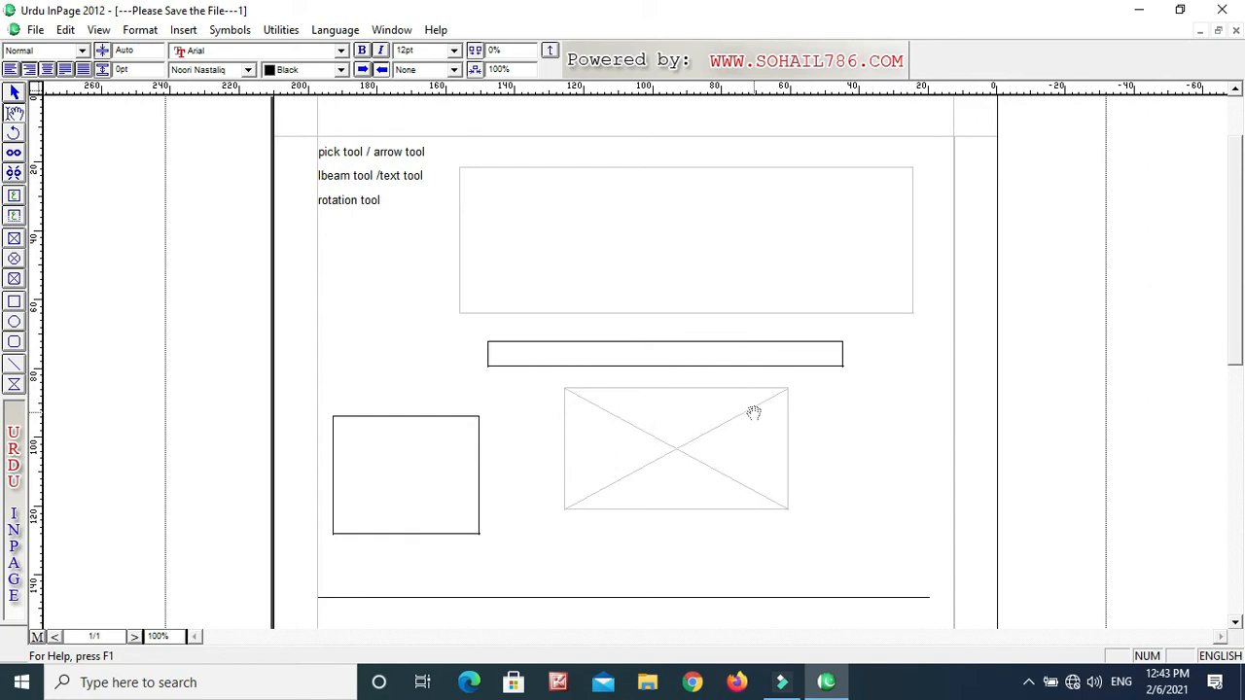
pyautogui.click(853, 224)
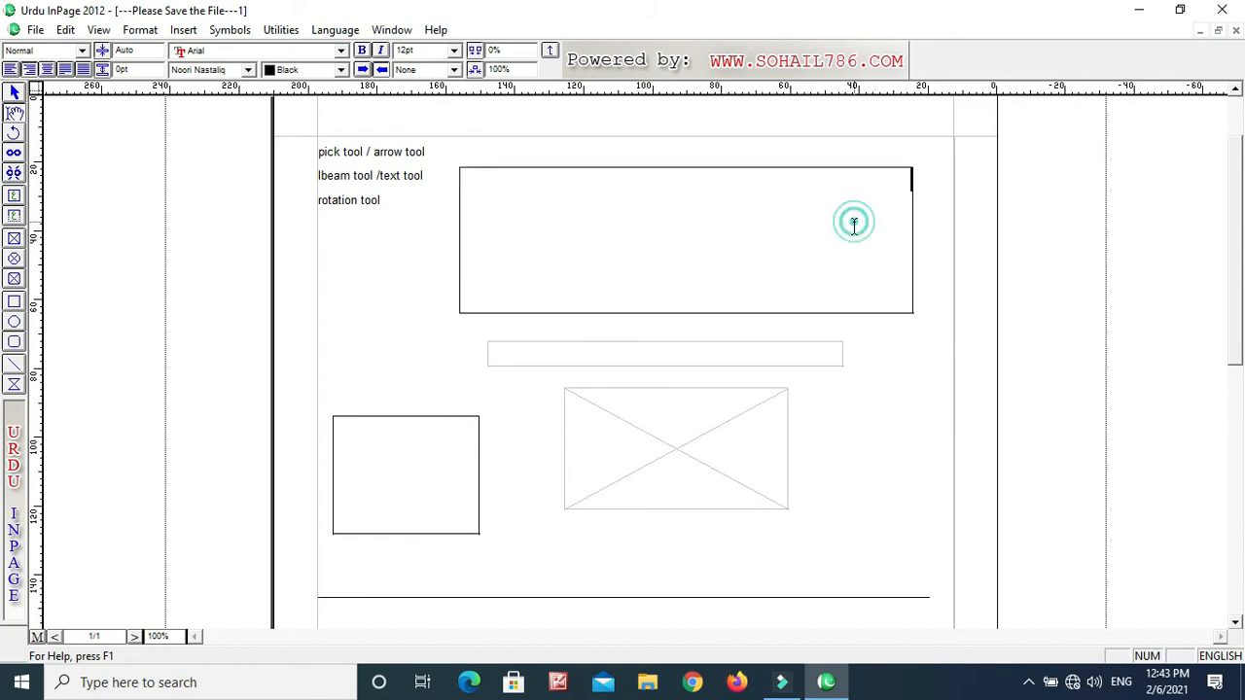
# Open the Modify Text Box settings of the large text box with the Pick tool and cancel them
pyautogui.press('Escape')
pyautogui.click(786, 210)
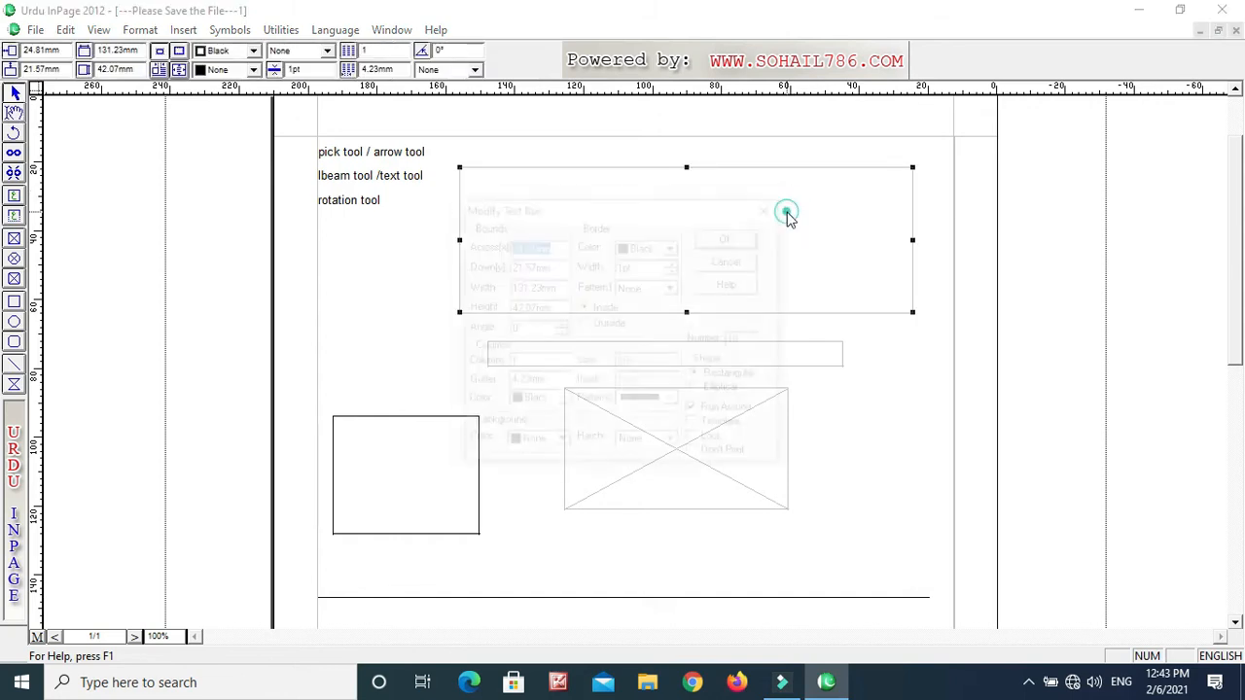
pyautogui.doubleClick(787, 214)
pyautogui.press('Escape')
# Move the large text box to about 29.8 mm across and 18.4 mm down
pyautogui.moveTo(667, 250); pyautogui.dragTo(574, 228)
pyautogui.moveTo(739, 240); pyautogui.dragTo(808, 244)
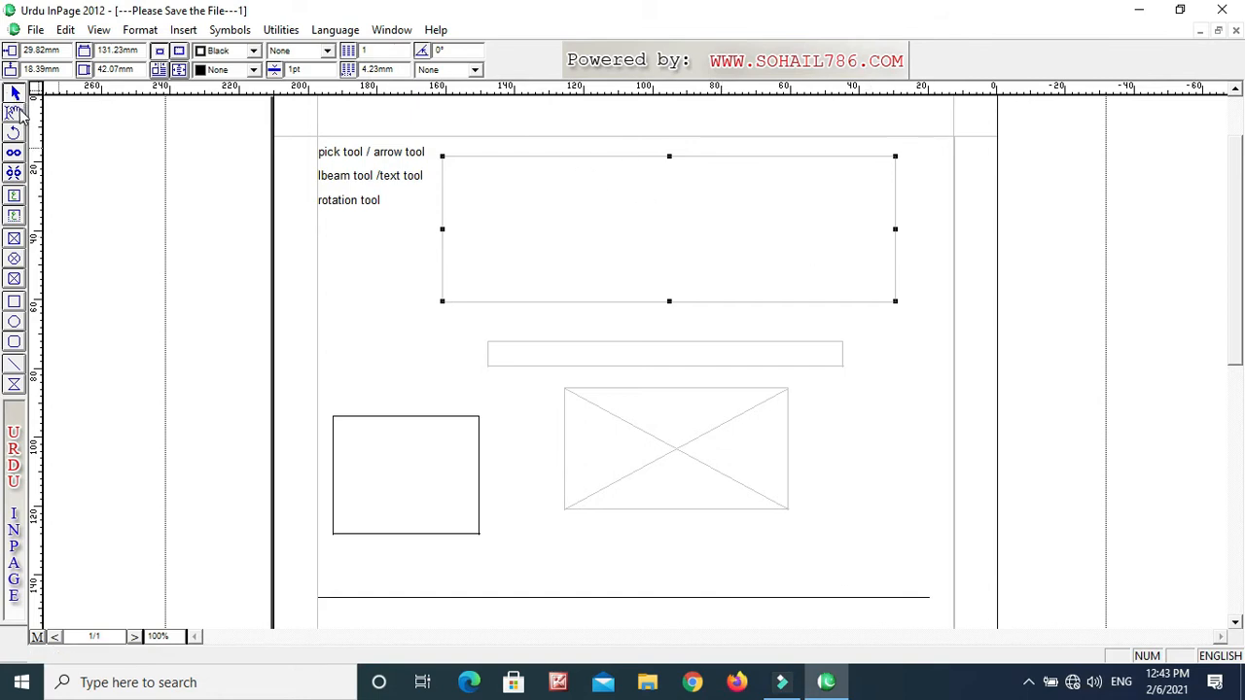
# Shrink the large text box from its edges and corner to about 34.9 mm wide and 17.2 mm high
pyautogui.click(441, 231)
pyautogui.moveTo(442, 230); pyautogui.dragTo(717, 229)
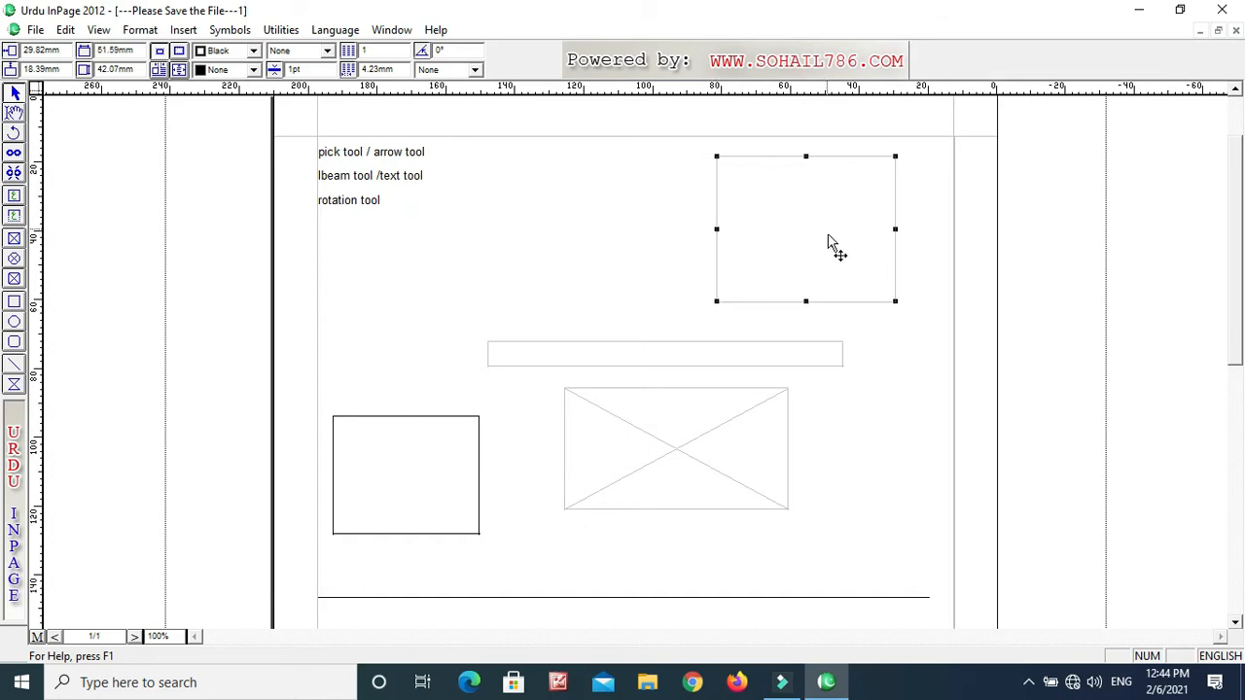
pyautogui.moveTo(807, 301); pyautogui.dragTo(812, 234)
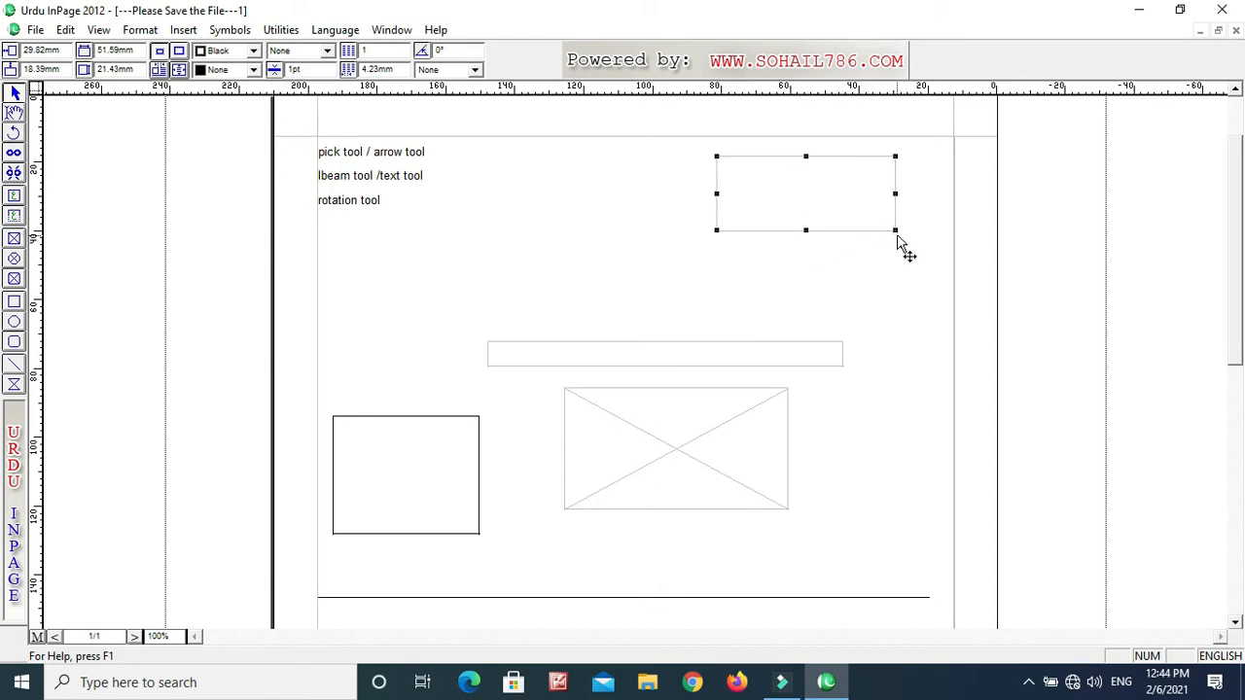
pyautogui.moveTo(894, 230); pyautogui.dragTo(837, 215)
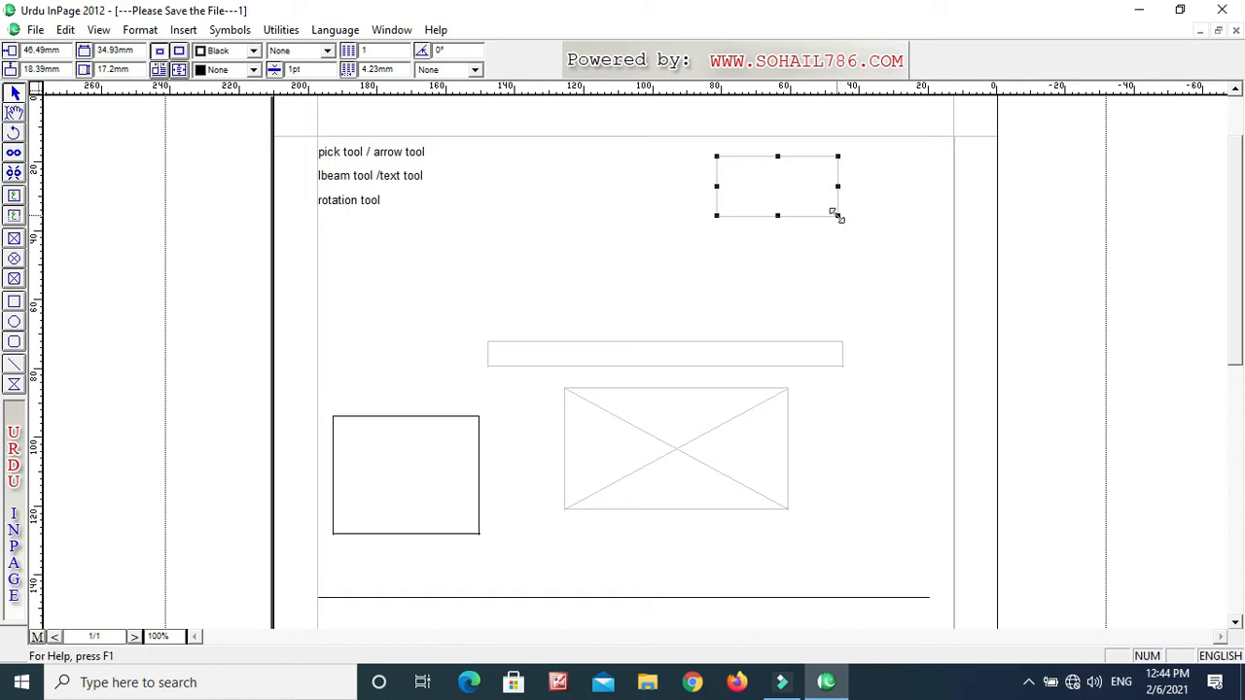
# Enlarge the text box out to the right page margin, to about 166.9 mm wide and 47.4 mm high
pyautogui.moveTo(837, 215); pyautogui.dragTo(953, 289)
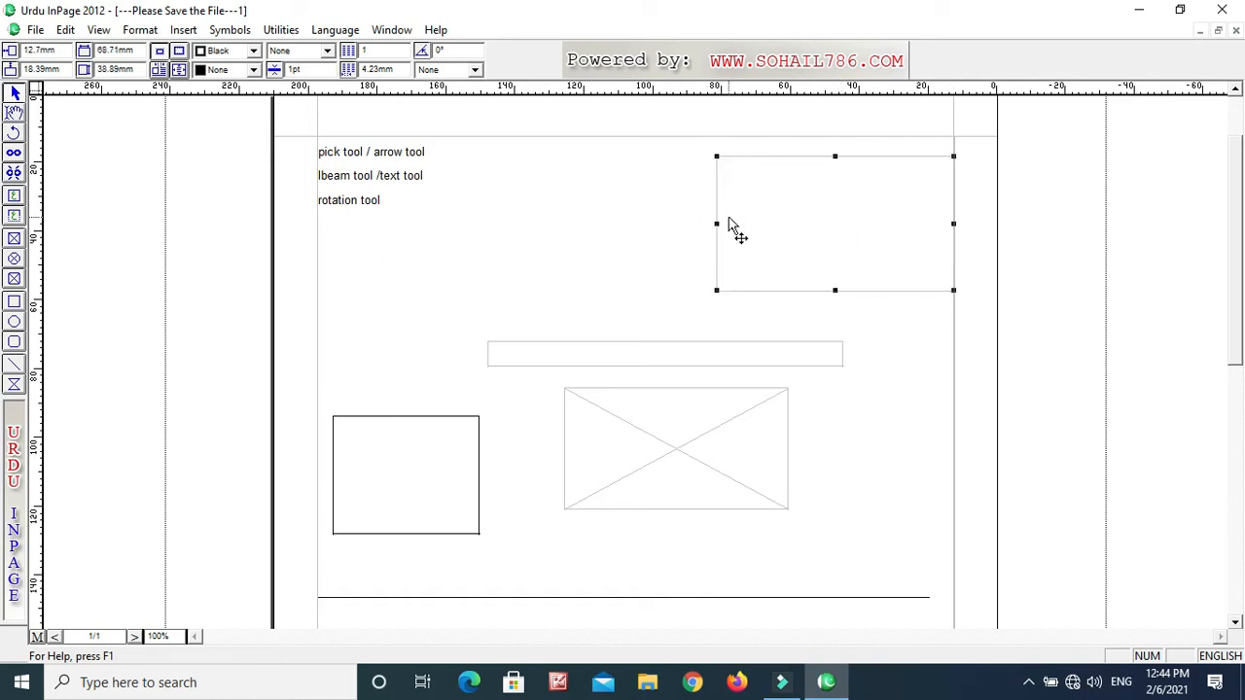
pyautogui.moveTo(717, 223); pyautogui.dragTo(379, 224)
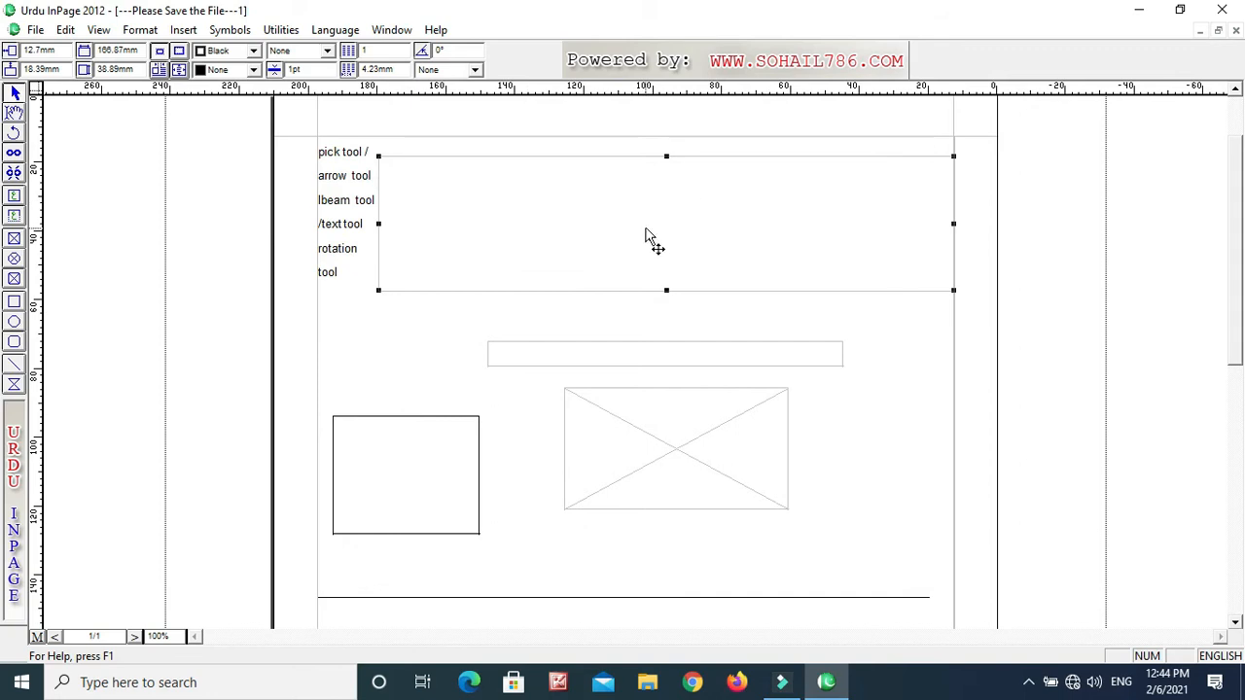
pyautogui.click(666, 292)
pyautogui.moveTo(665, 292); pyautogui.dragTo(671, 321)
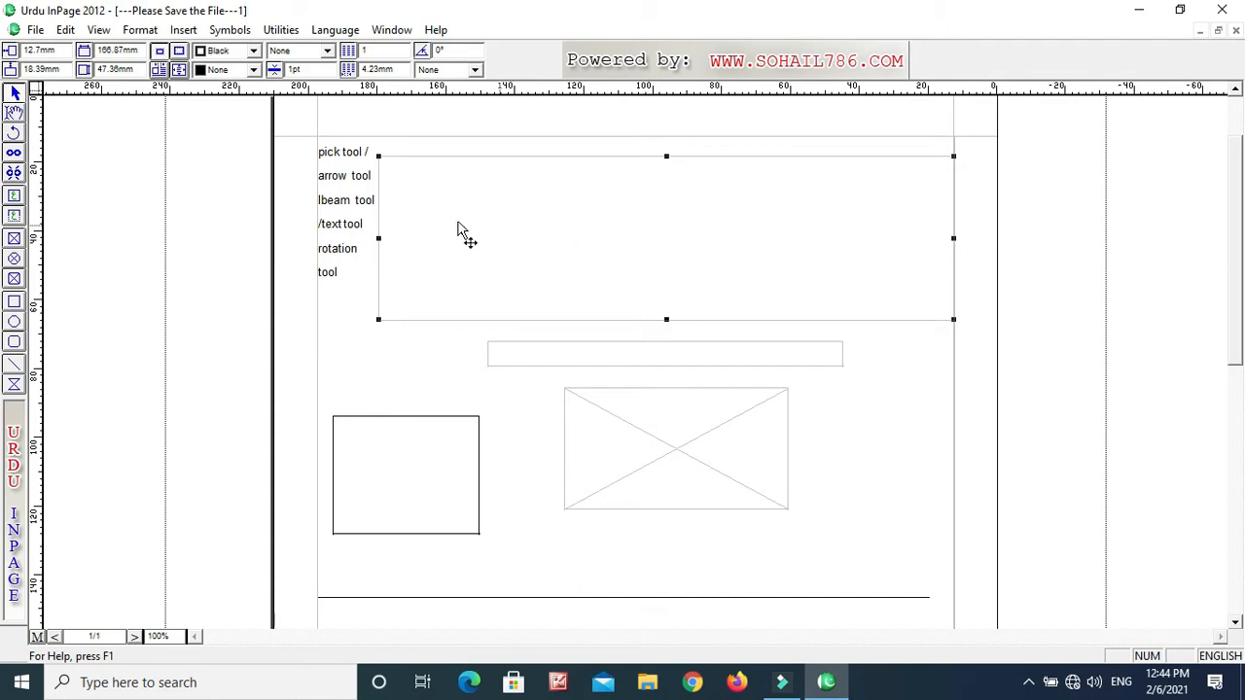
# Give the large text box a red dotted border 6 pt thick
pyautogui.click(253, 52)
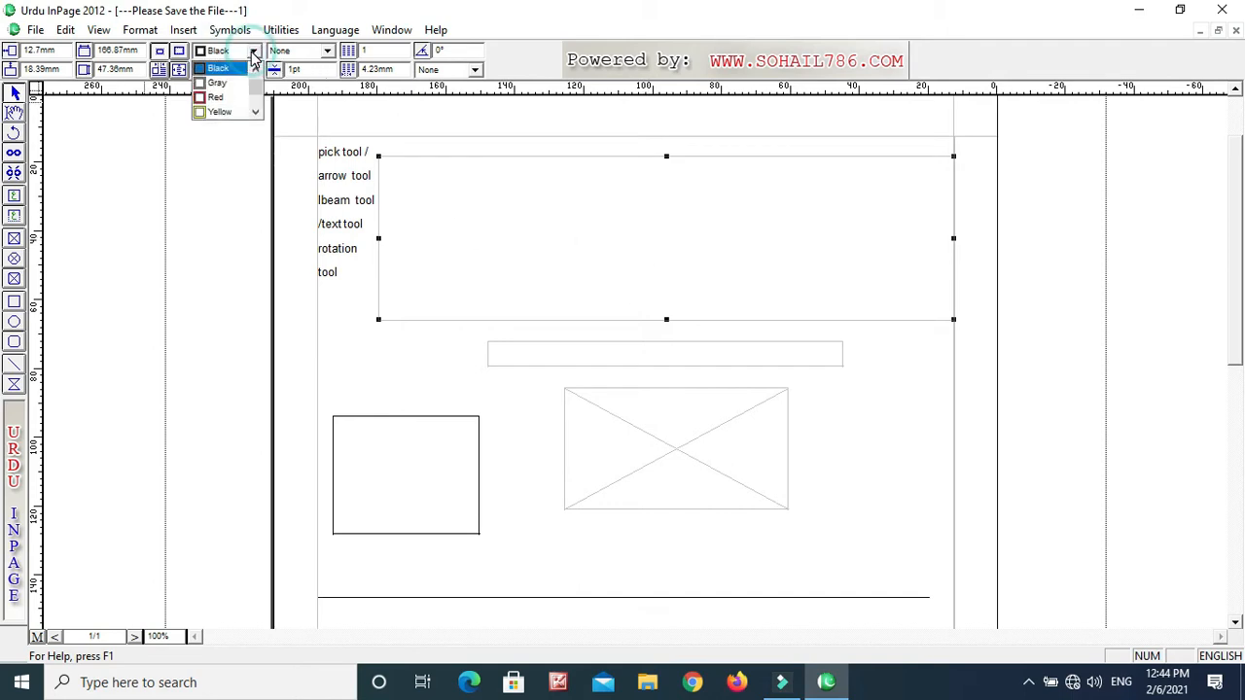
pyautogui.click(224, 107)
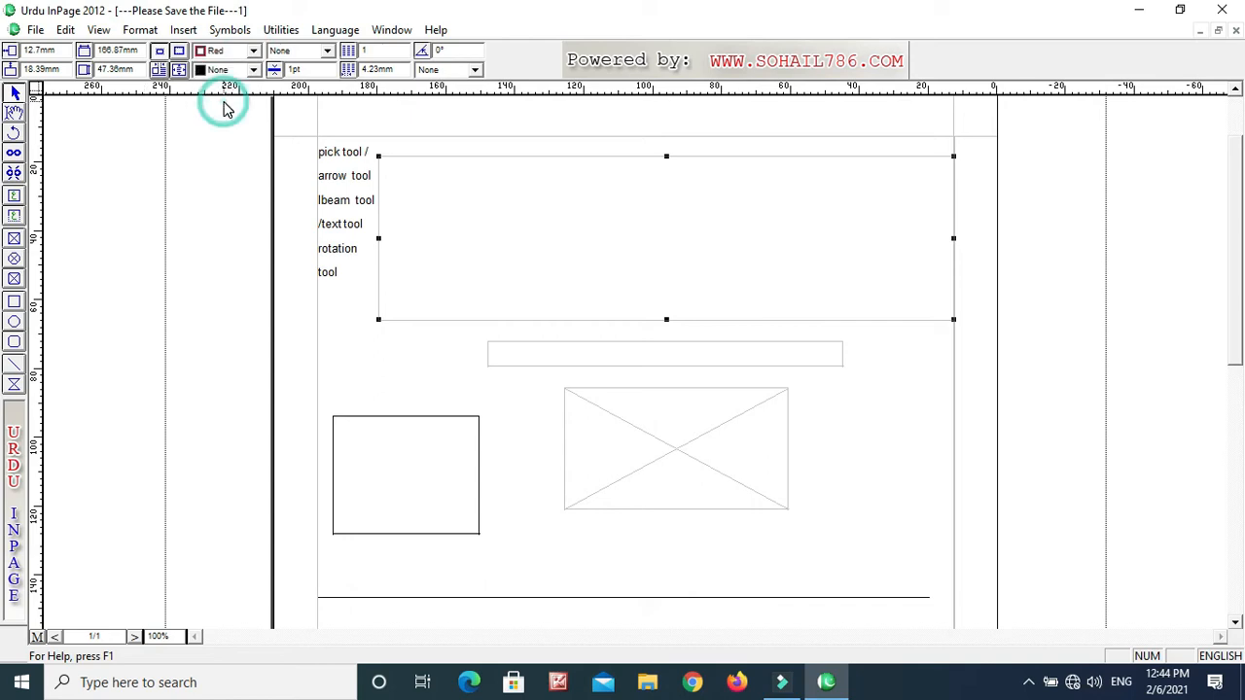
pyautogui.click(328, 52)
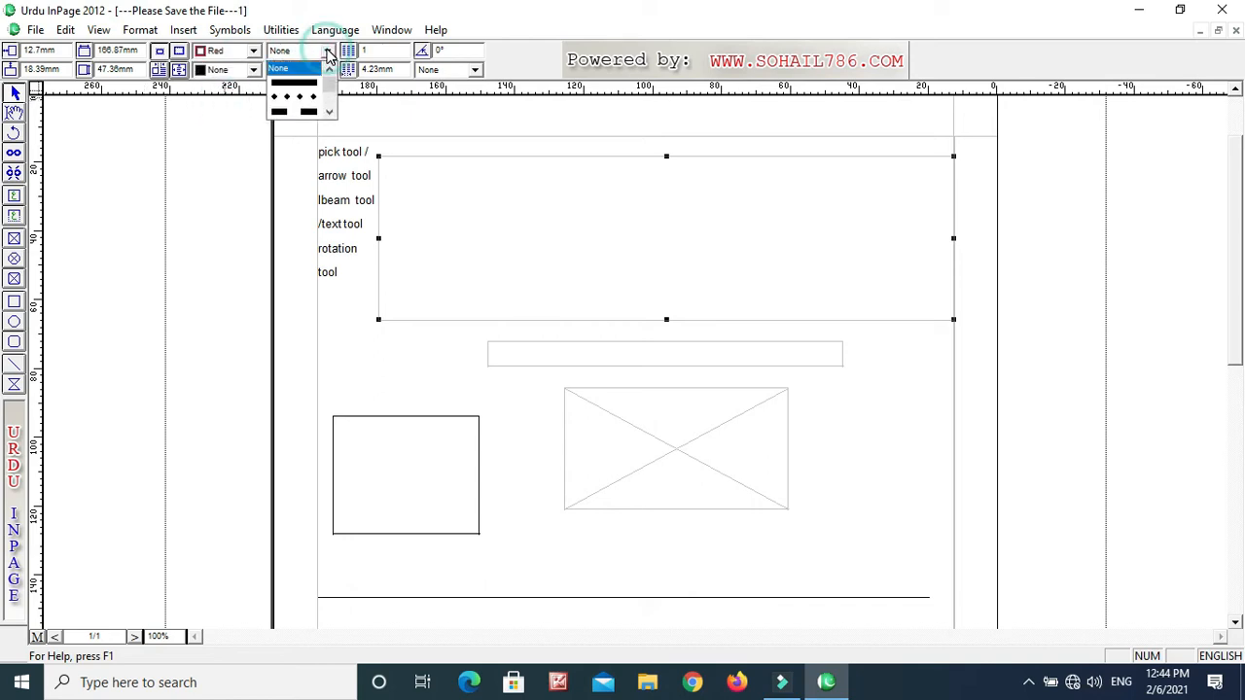
pyautogui.click(307, 100)
pyautogui.click(292, 70)
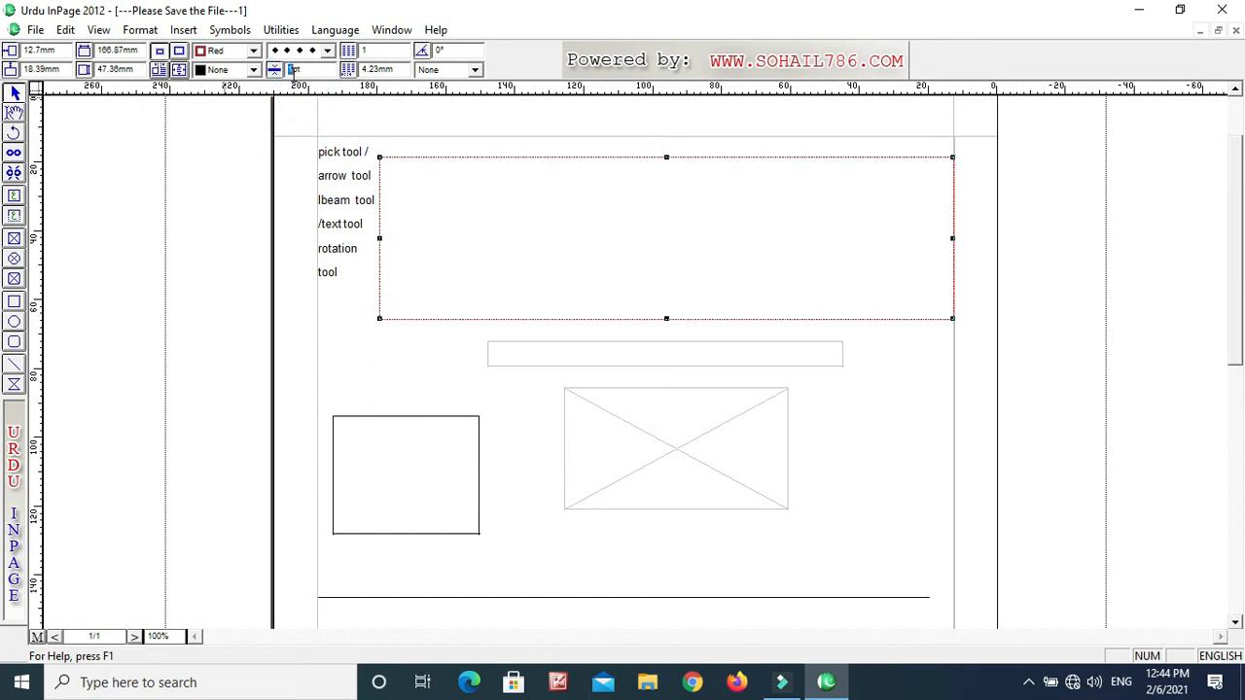
pyautogui.write('6')
pyautogui.press('Return')
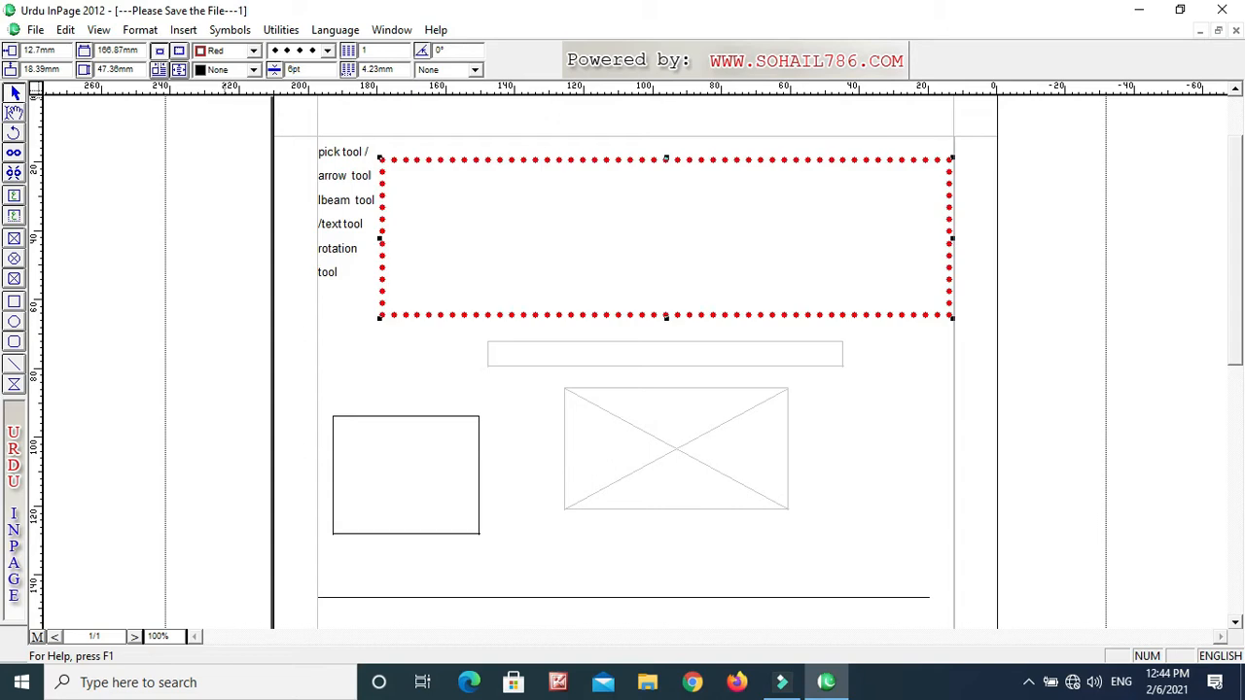
# Fill the red-bordered text box with green
pyautogui.click(252, 71)
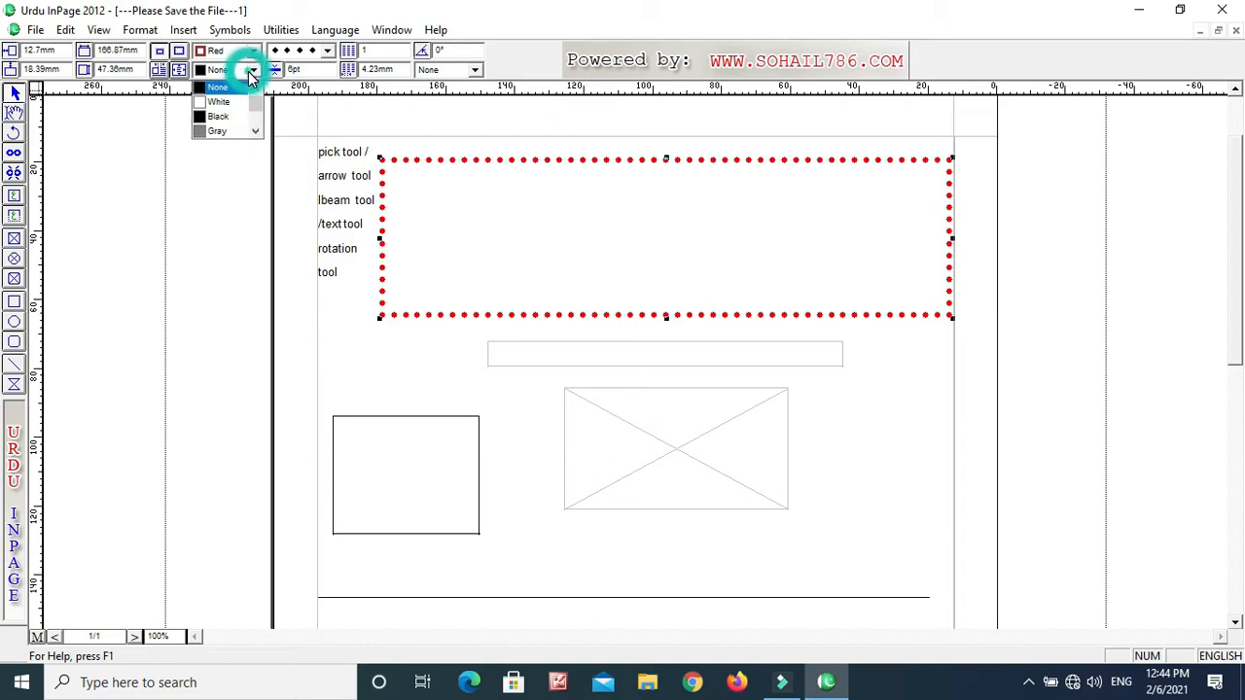
pyautogui.click(256, 130)
pyautogui.click(256, 130)
pyautogui.click(256, 130)
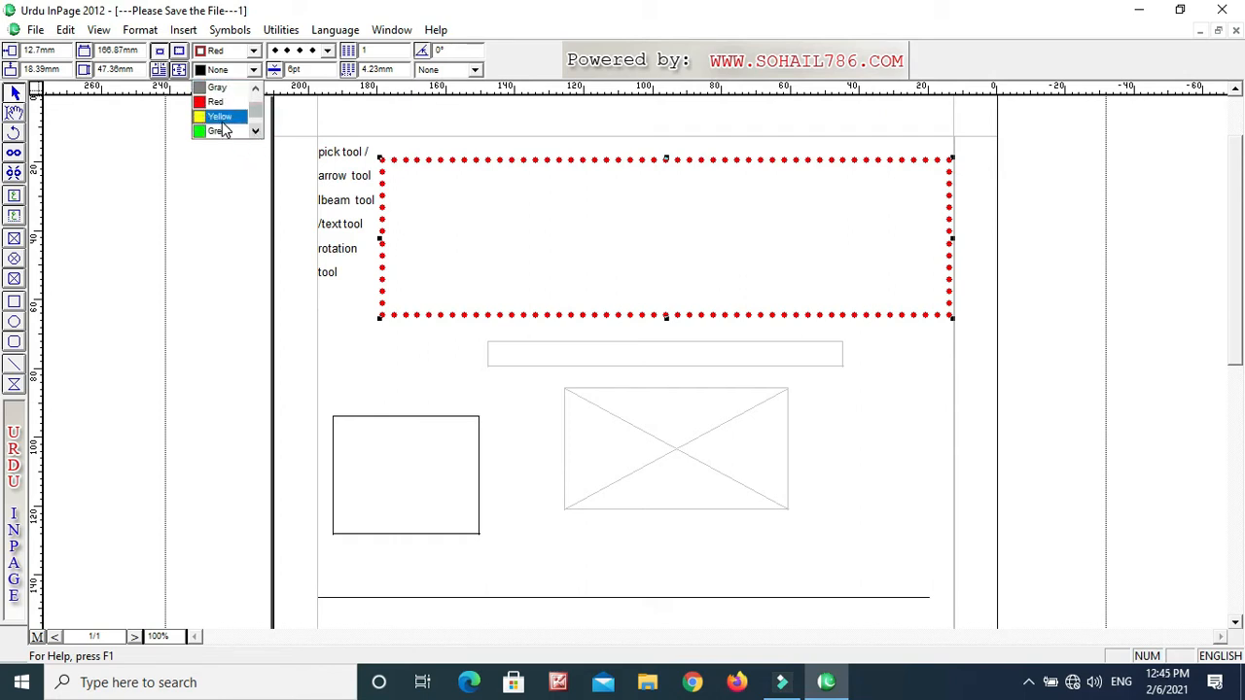
pyautogui.click(222, 132)
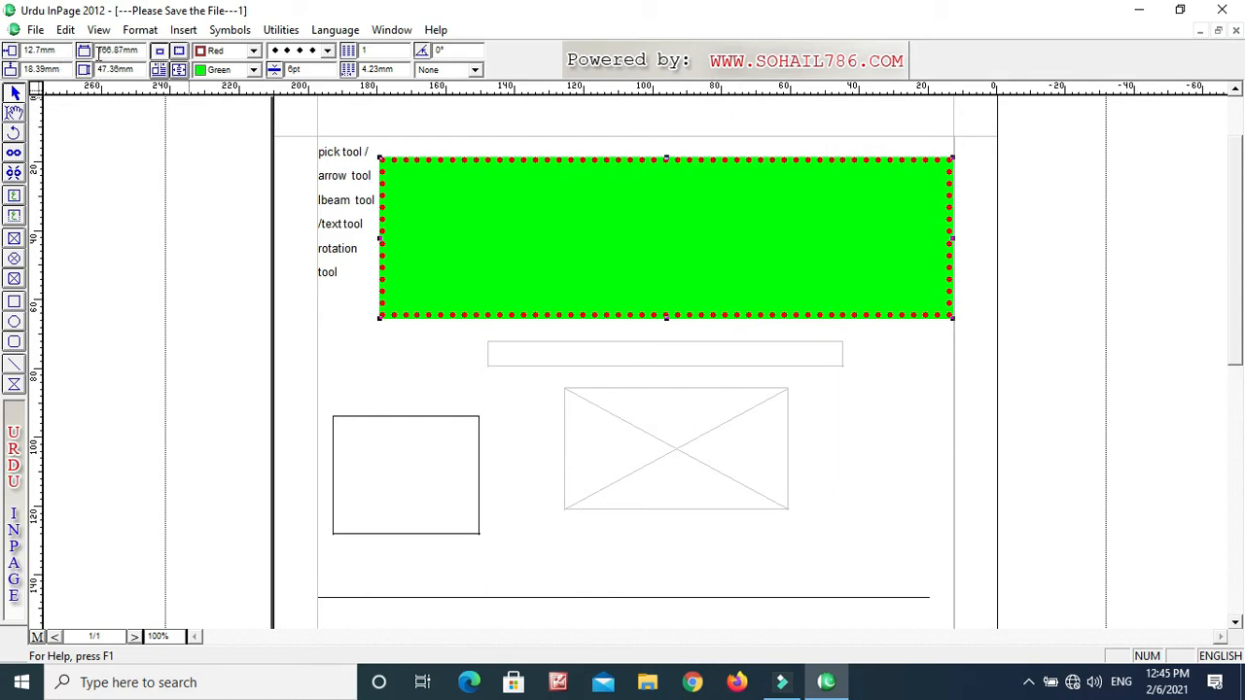
# Set the green text box's width to 40 mm and its height to 30 mm
pyautogui.moveTo(122, 51); pyautogui.dragTo(55, 58)
pyautogui.write('40')
pyautogui.press('Return')
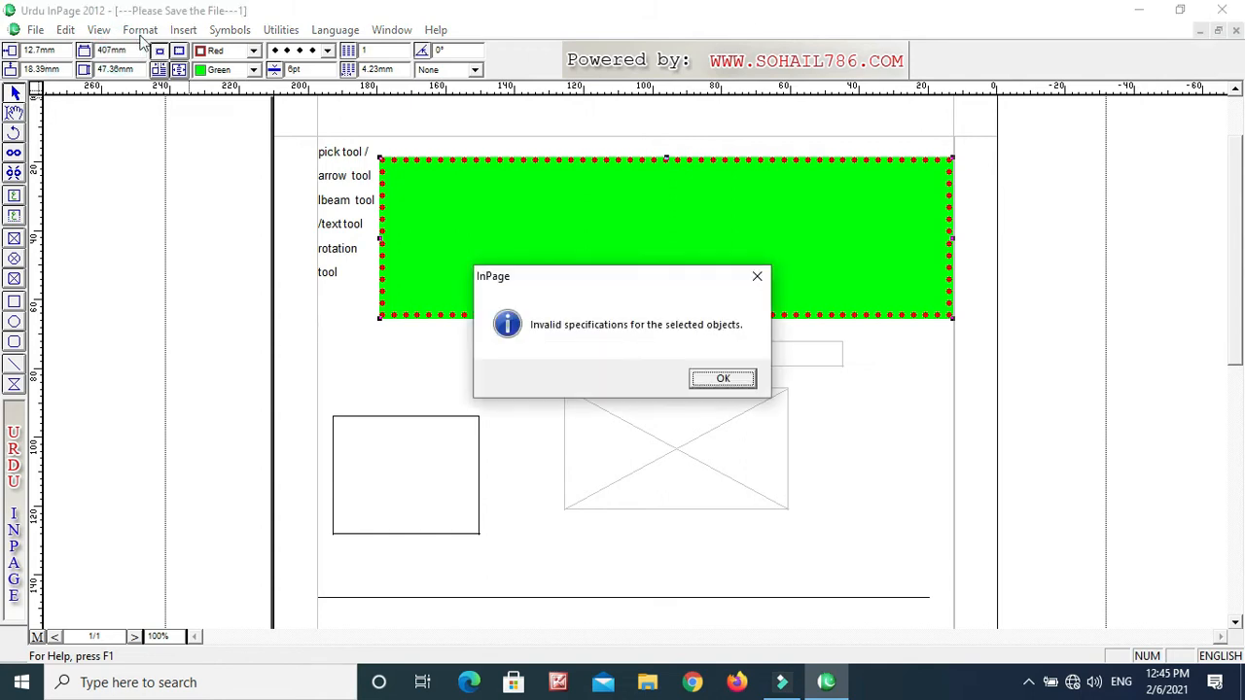
pyautogui.click(722, 378)
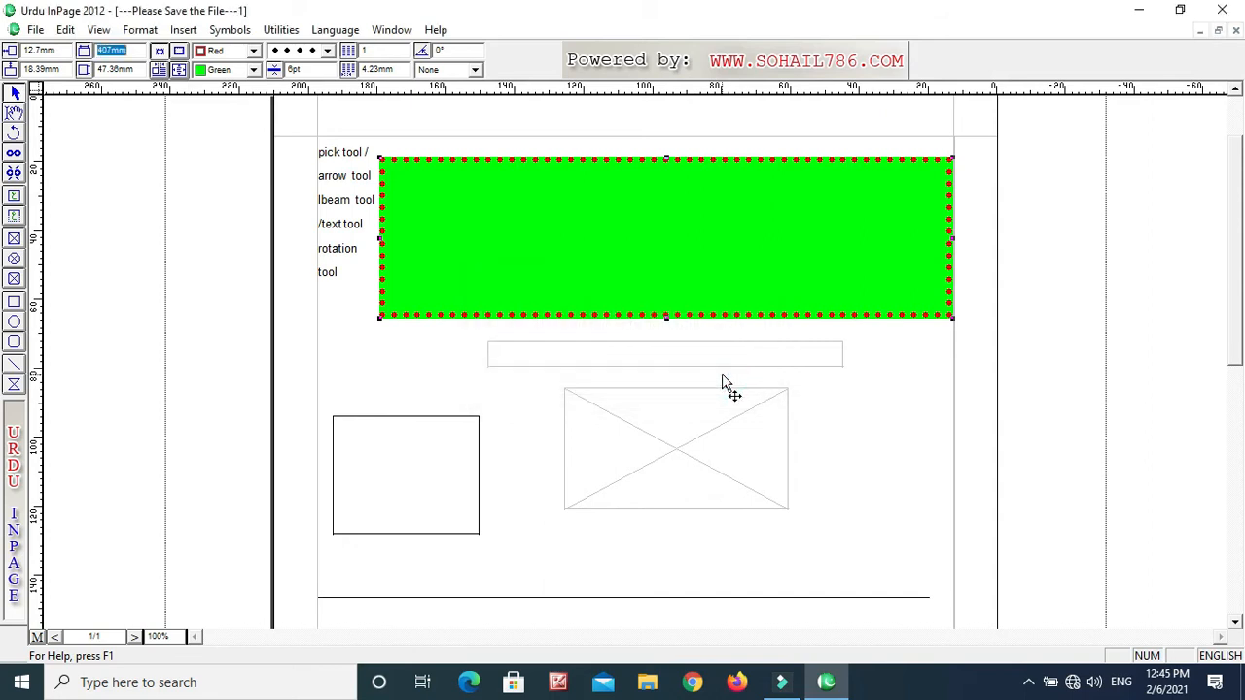
pyautogui.write('40mm')
pyautogui.press('Return')
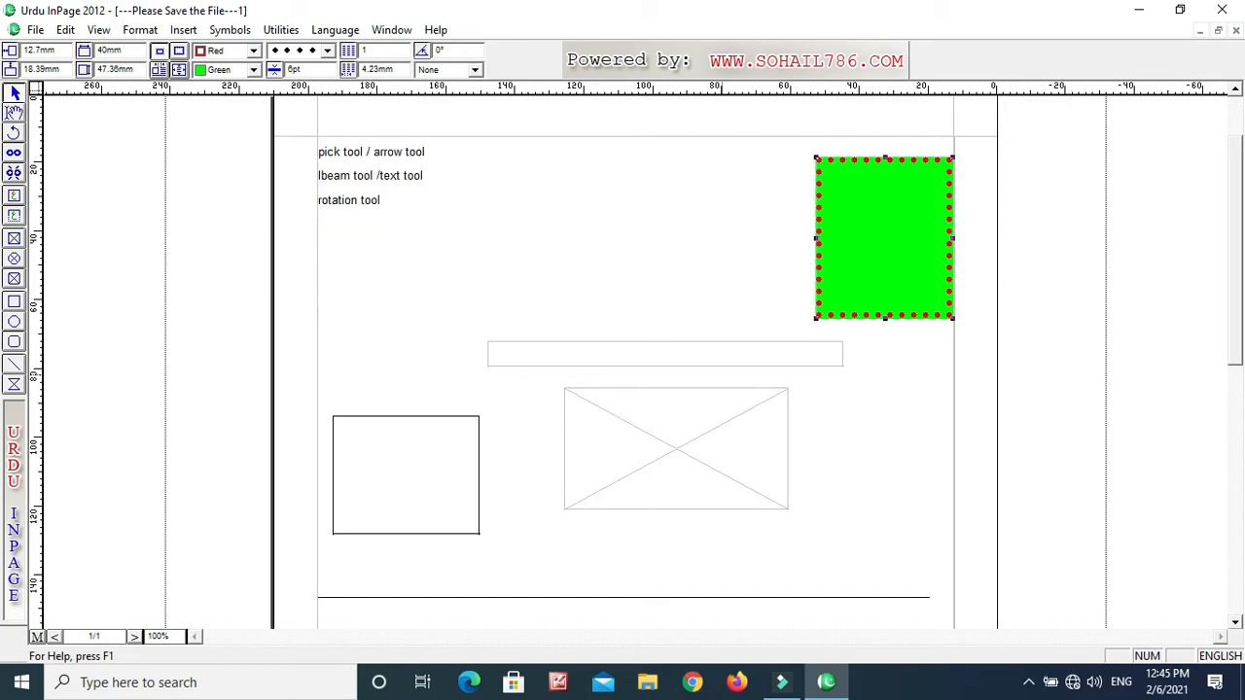
pyautogui.doubleClick(136, 69)
pyautogui.write('30mm')
pyautogui.press('Return')
# Move the green text box to about 85.5 mm across and 19.7 mm down, and rotate it 45°
pyautogui.moveTo(860, 189); pyautogui.dragTo(613, 202)
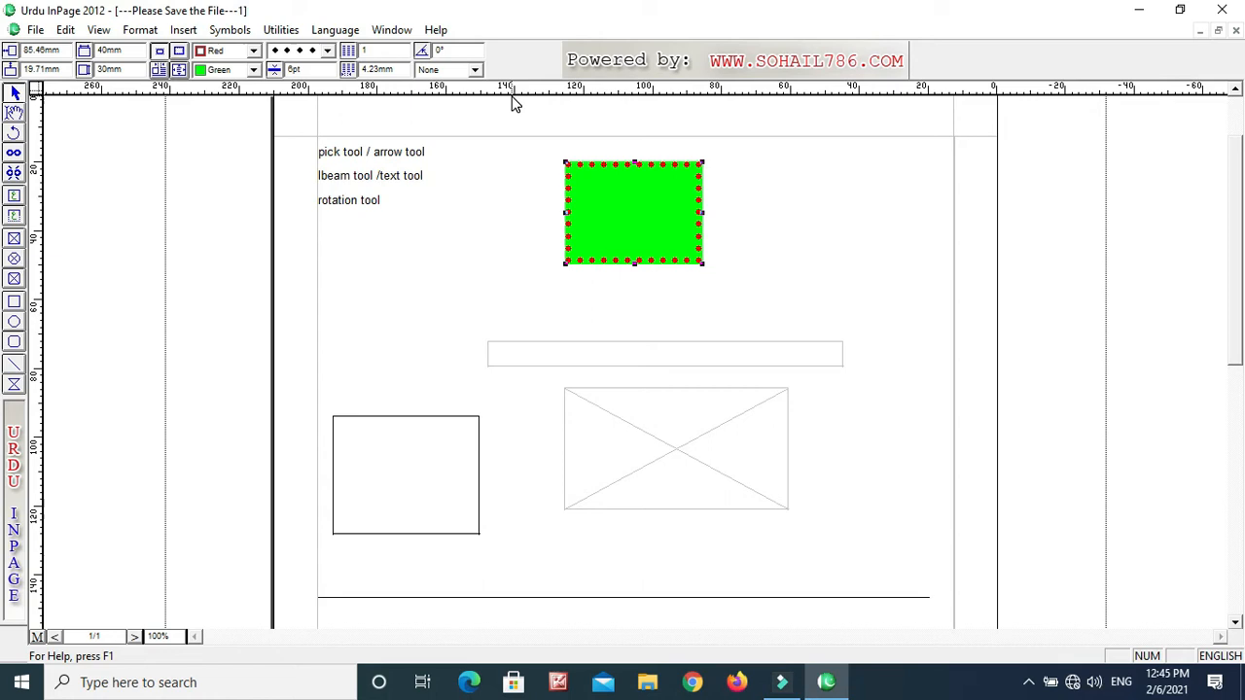
pyautogui.doubleClick(443, 54)
pyautogui.write('45')
pyautogui.press('Return')
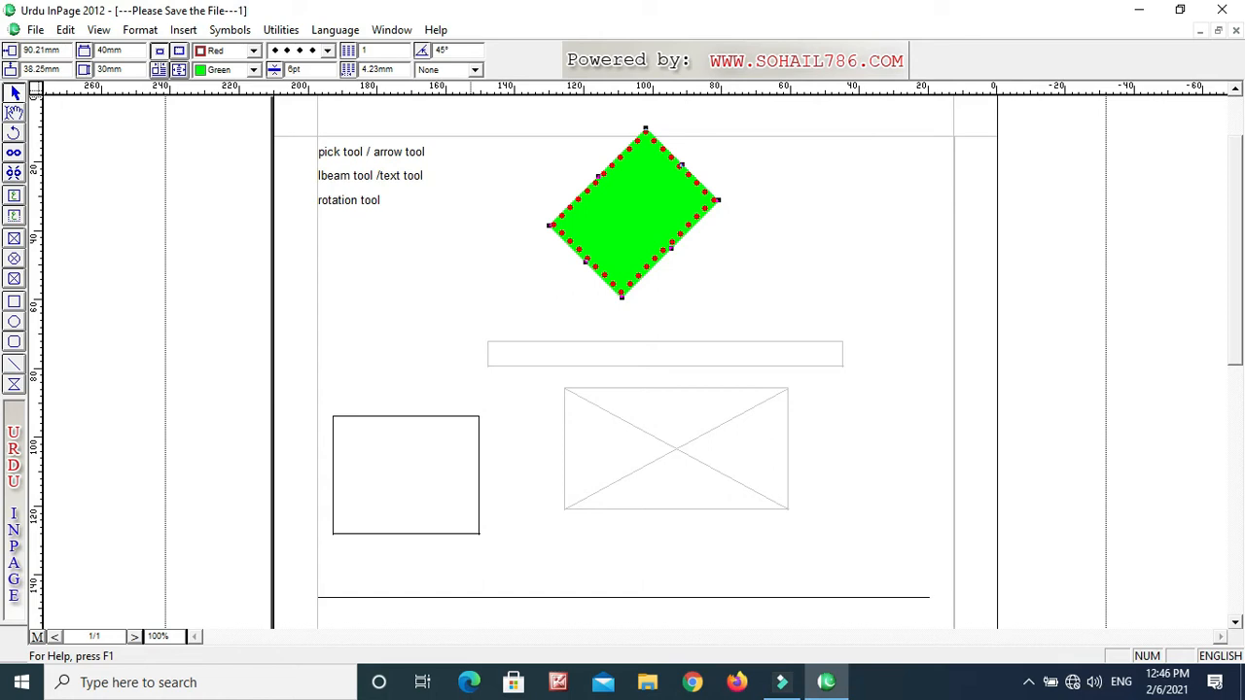
# Select the picture box, and then pick the unfilled rectangle by its outline to view each object's properties
pyautogui.click(692, 433)
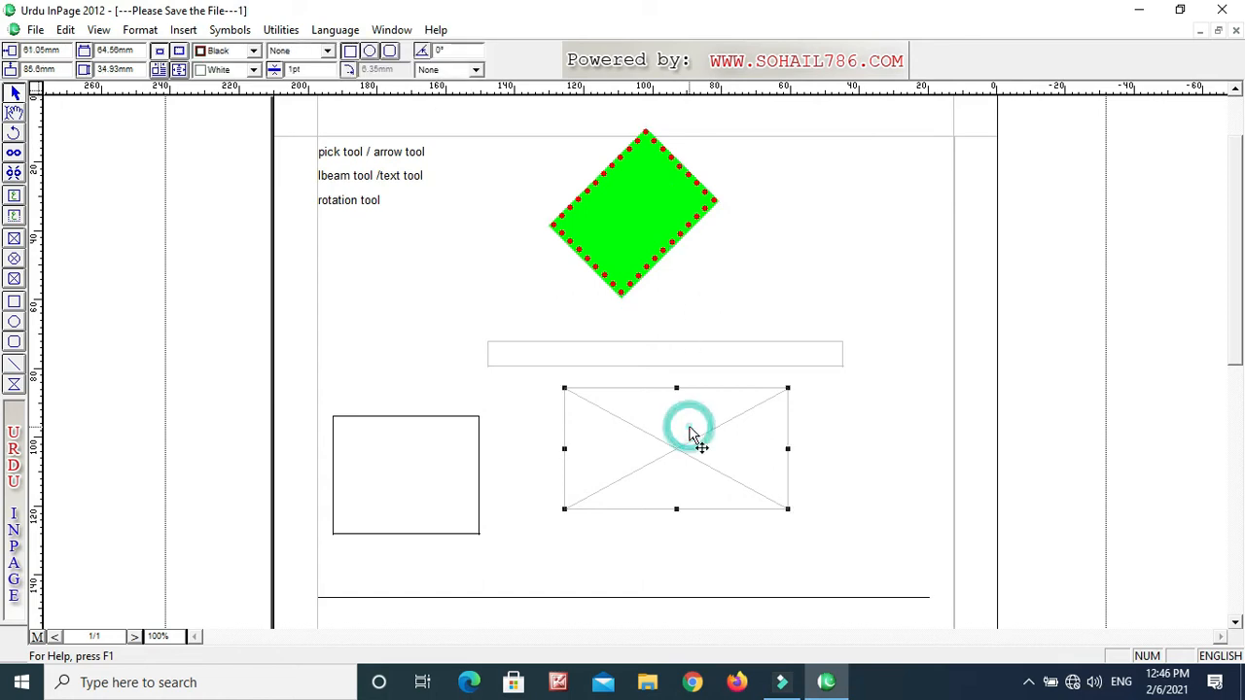
pyautogui.click(408, 451)
pyautogui.click(408, 451)
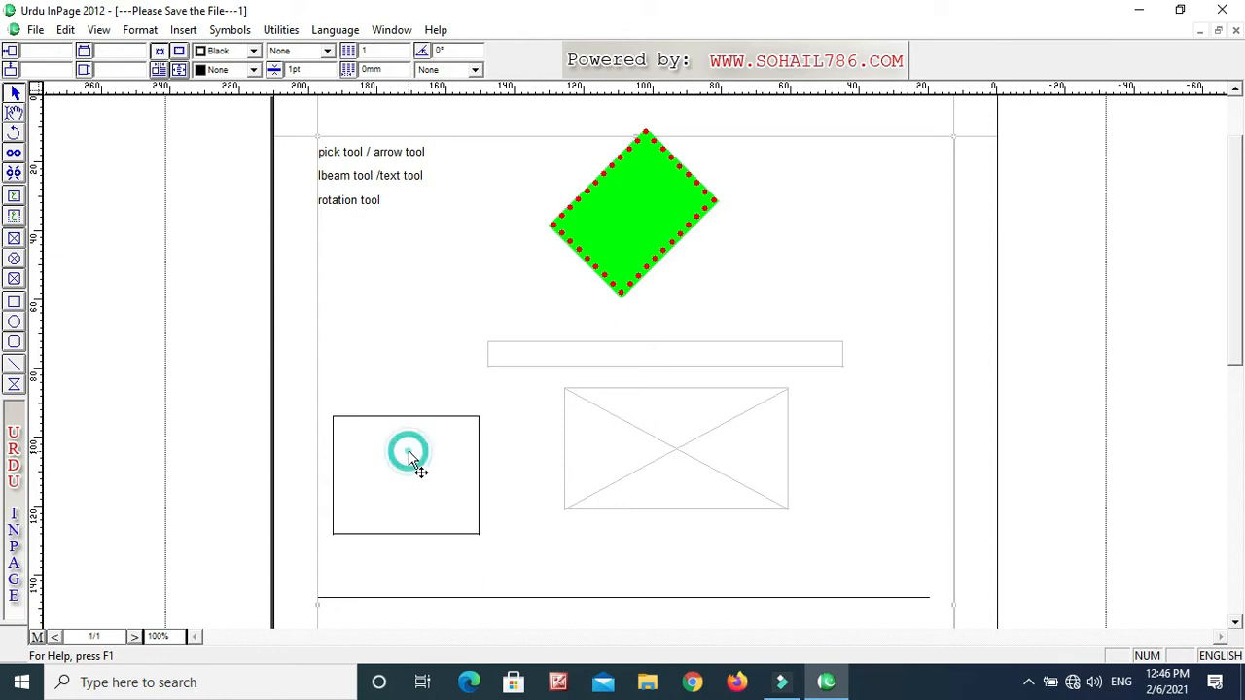
pyautogui.click(418, 531)
pyautogui.click(435, 534)
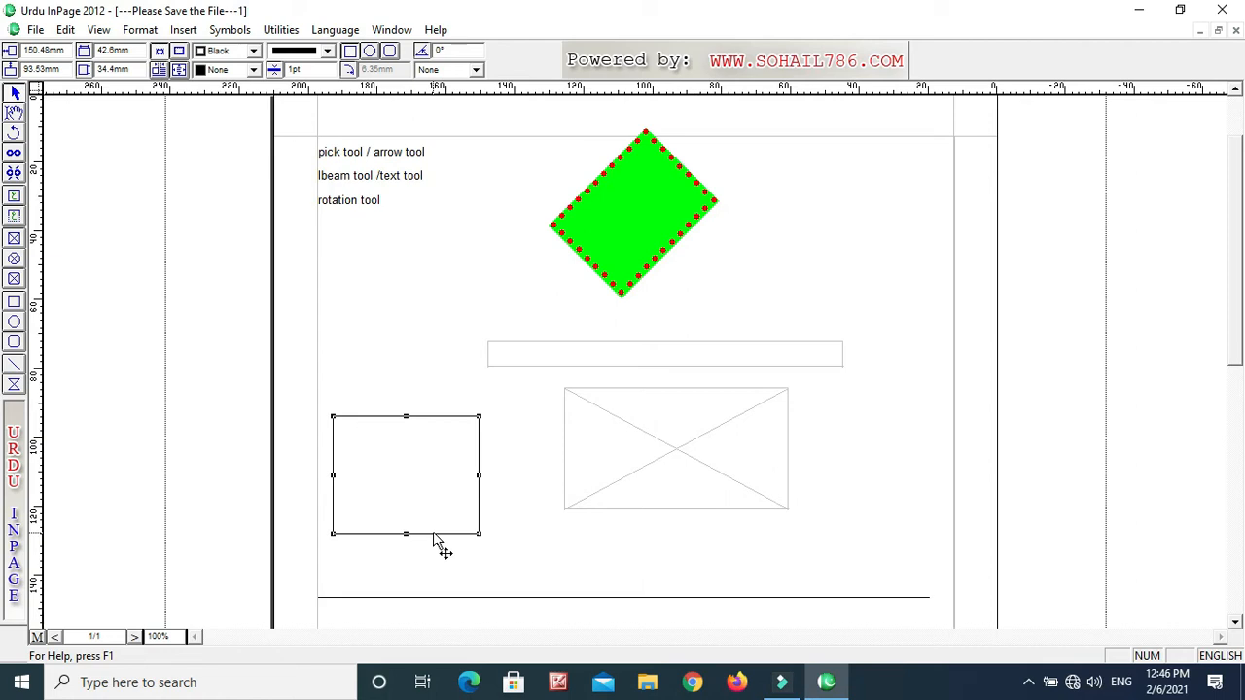
# Delete the rotated green text box, the narrow text box below it and the picture box
pyautogui.click(614, 232)
pyautogui.press('Delete')
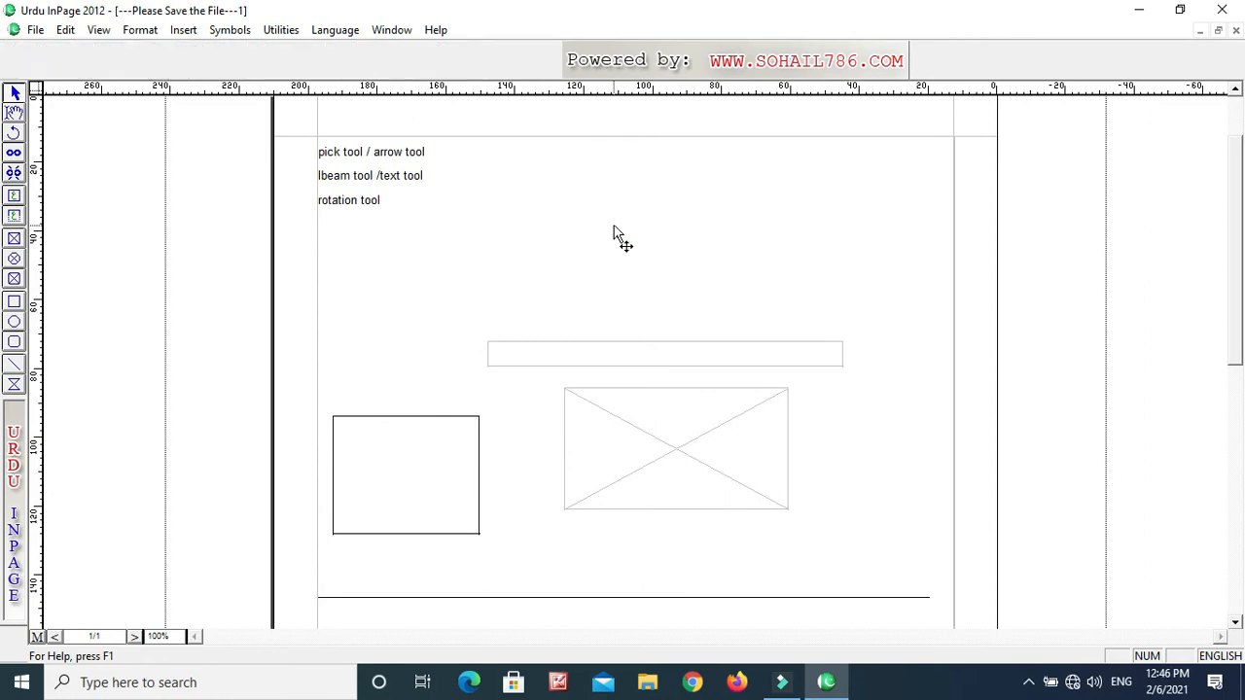
pyautogui.click(585, 362)
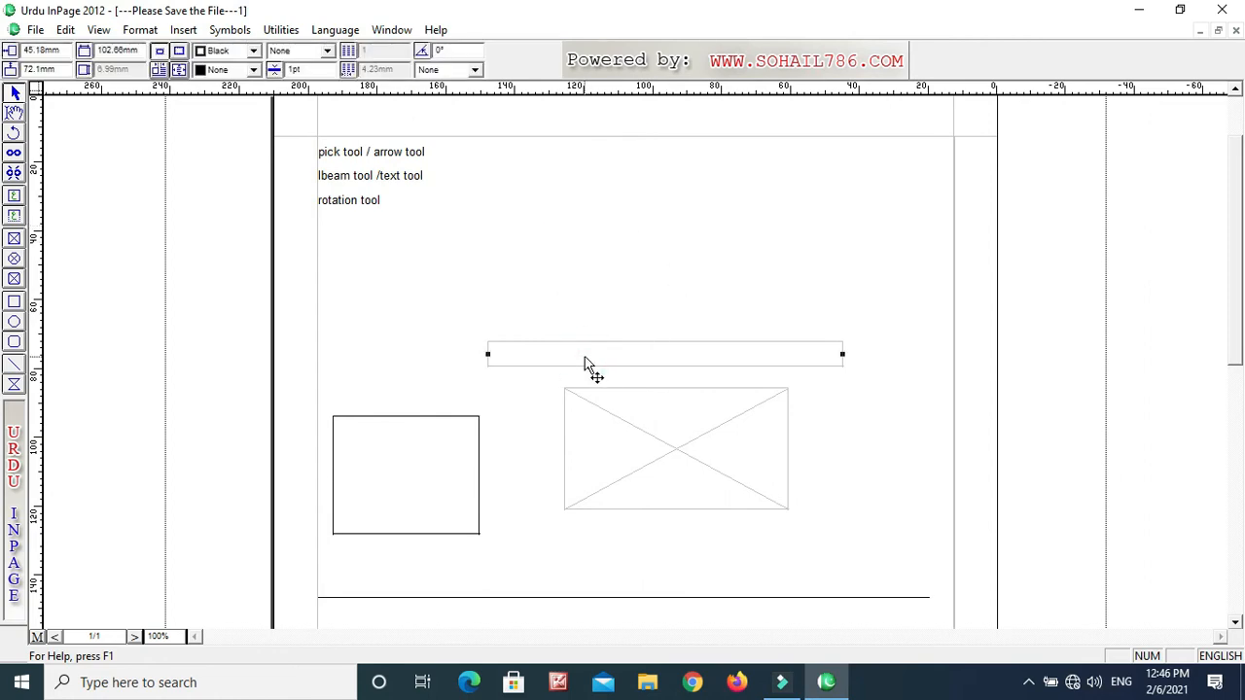
pyautogui.press('Delete')
pyautogui.click(633, 433)
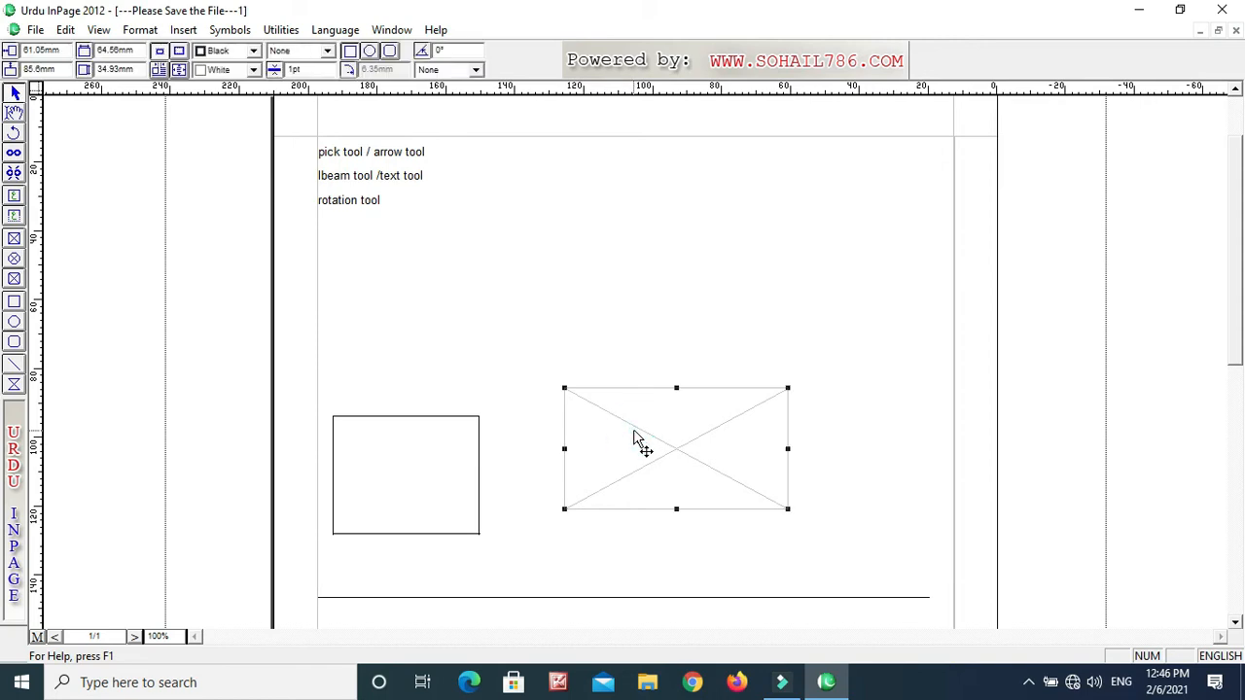
pyautogui.press('Delete')
# Delete the unfilled rectangle and the long horizontal line, leaving only the list of tool names
pyautogui.click(397, 510)
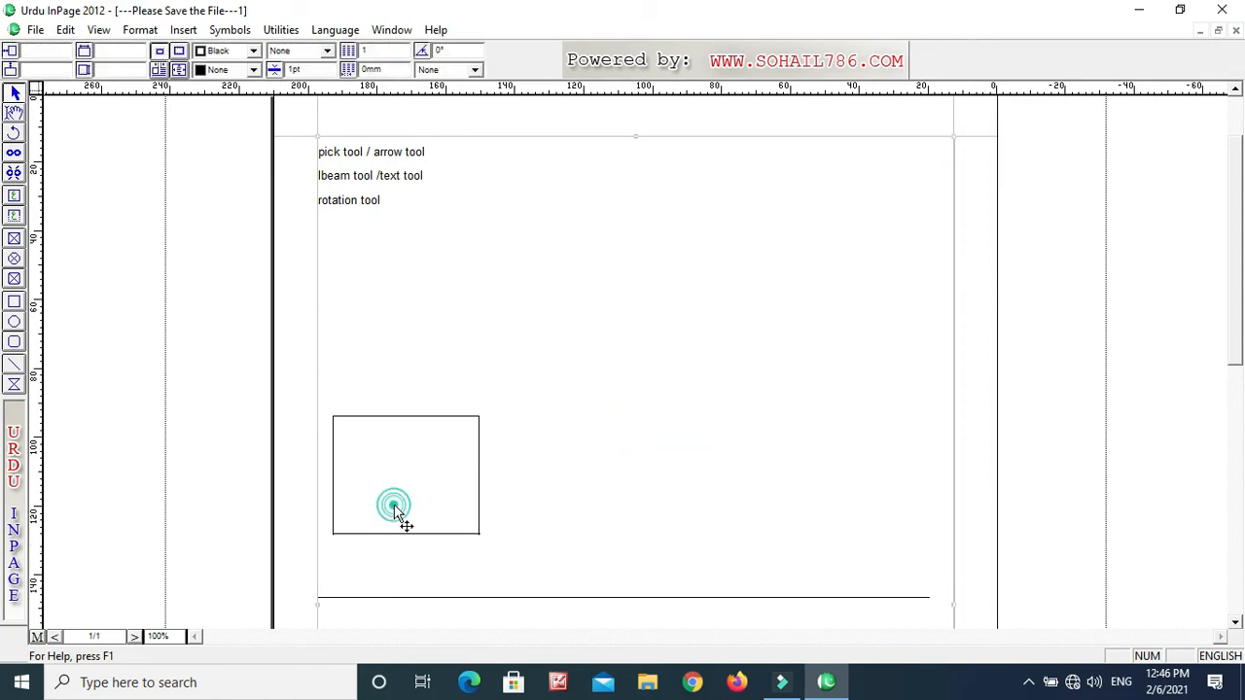
pyautogui.click(454, 534)
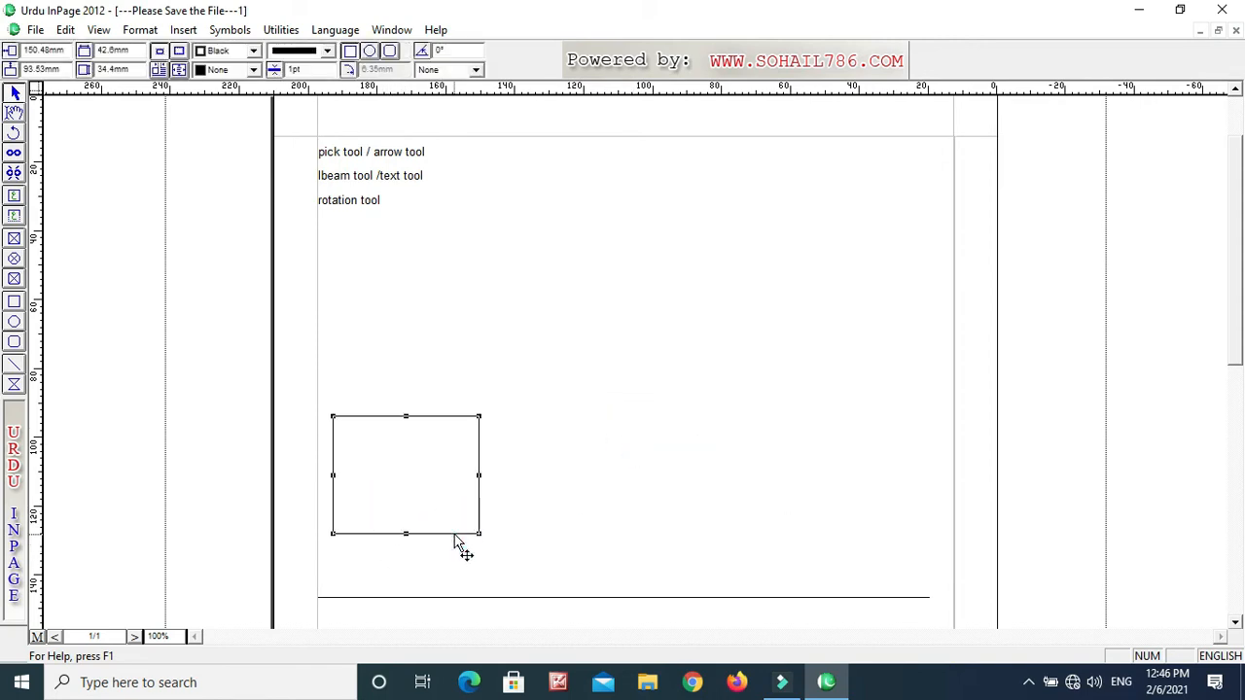
pyautogui.press('Delete')
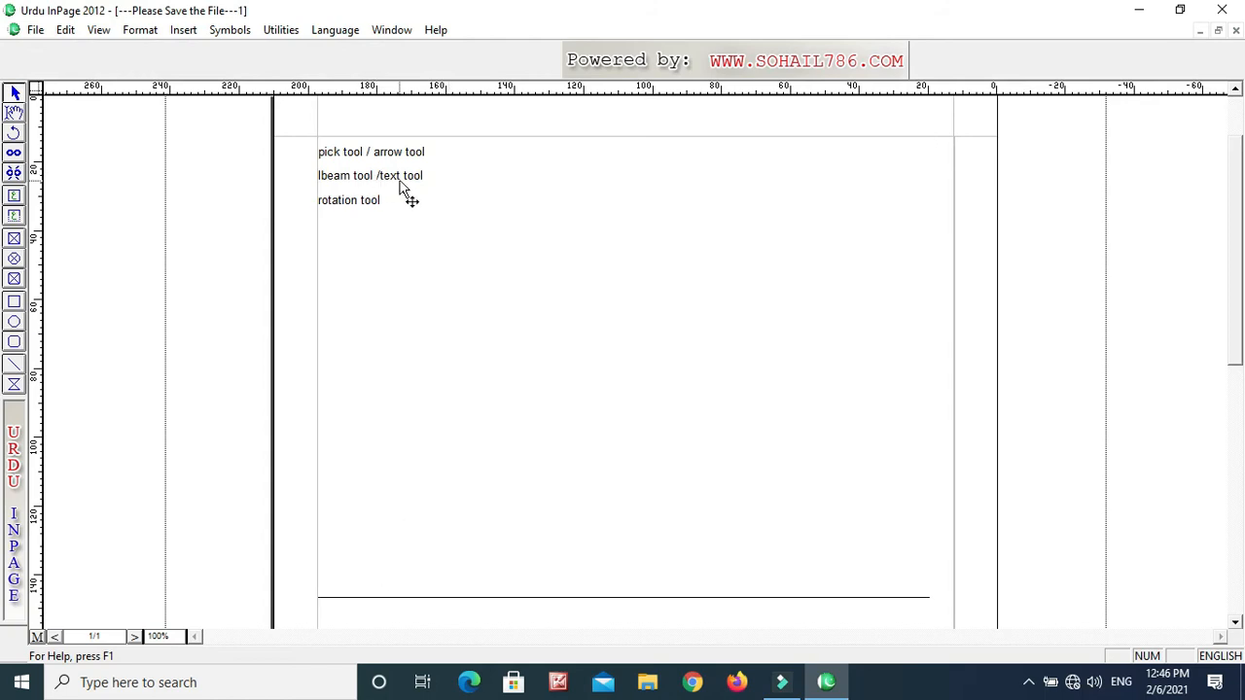
pyautogui.click(489, 599)
pyautogui.moveTo(489, 599); pyautogui.dragTo(535, 336)
pyautogui.press('Delete')
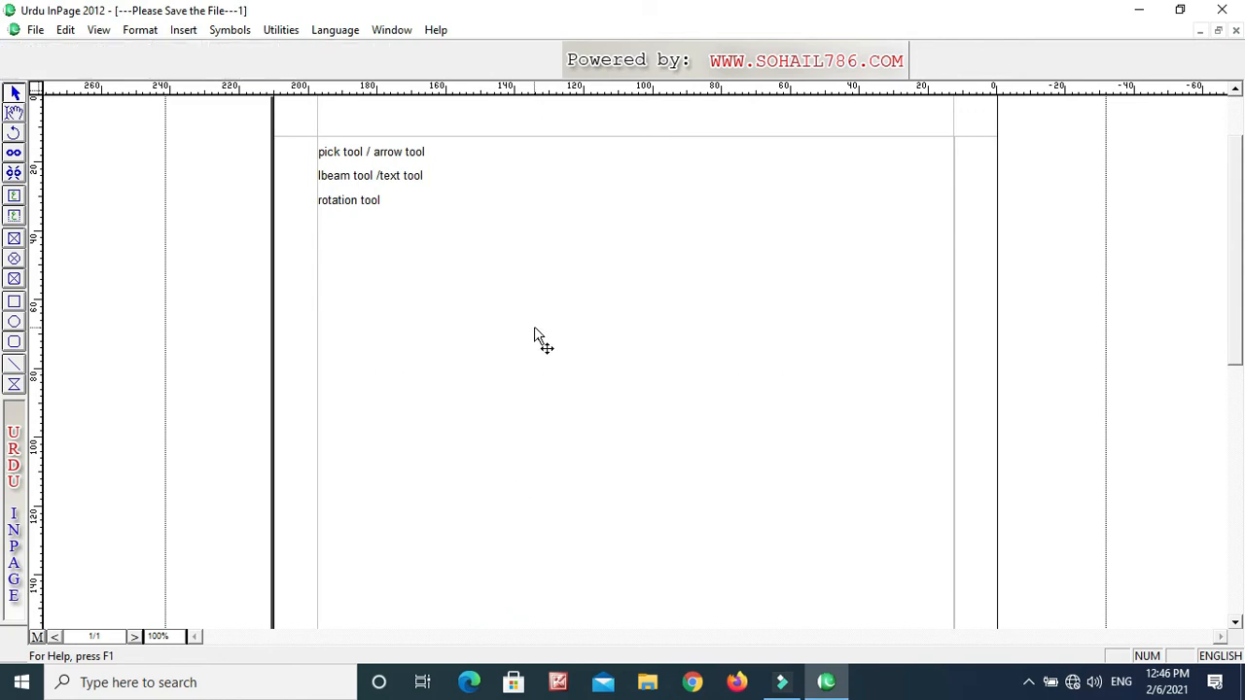
# Draw a text box about 118.5 mm wide and 52.4 mm high below the tool names and select it with the Pick tool
pyautogui.click(14, 195)
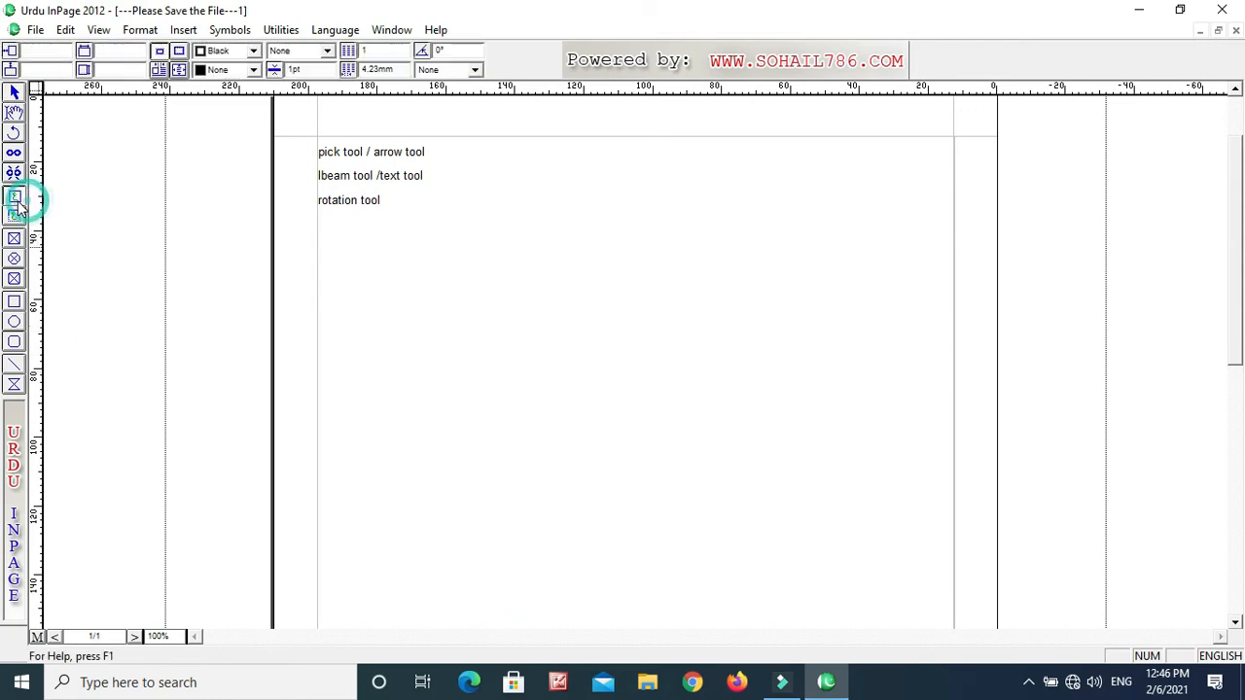
pyautogui.moveTo(433, 256)
pyautogui.mouseDown()
pyautogui.moveTo(797, 460)
pyautogui.moveTo(843, 440)
pyautogui.mouseUp()
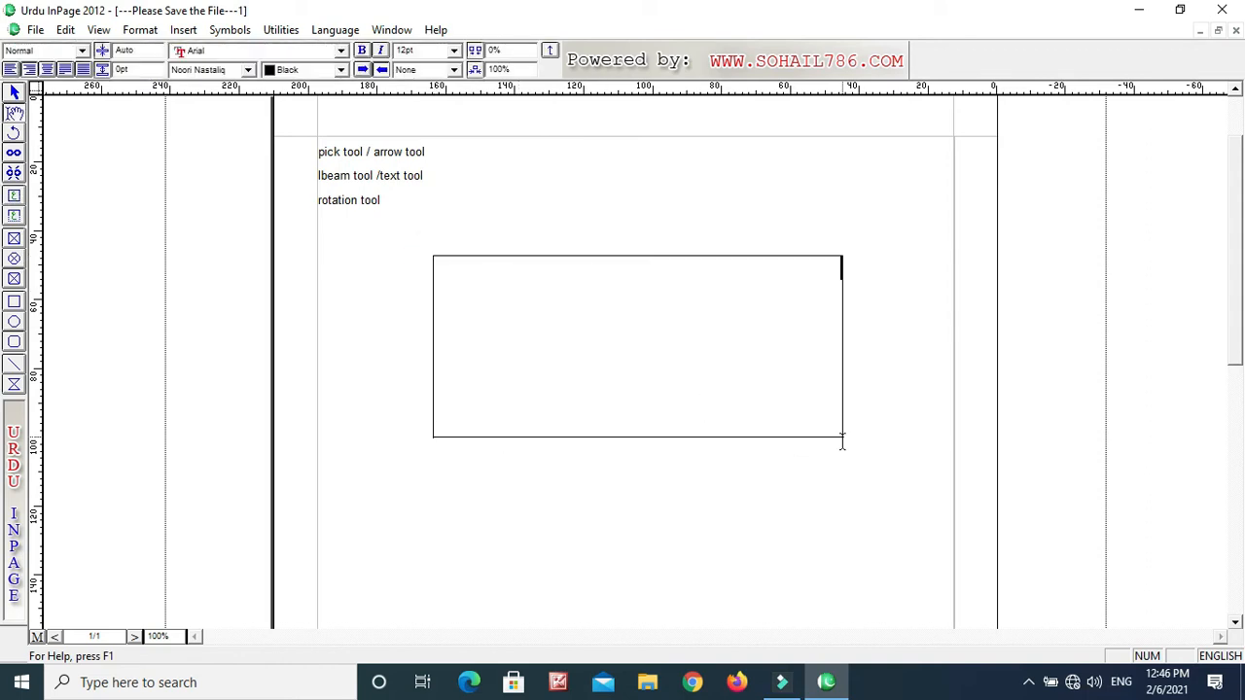
pyautogui.press('Escape')
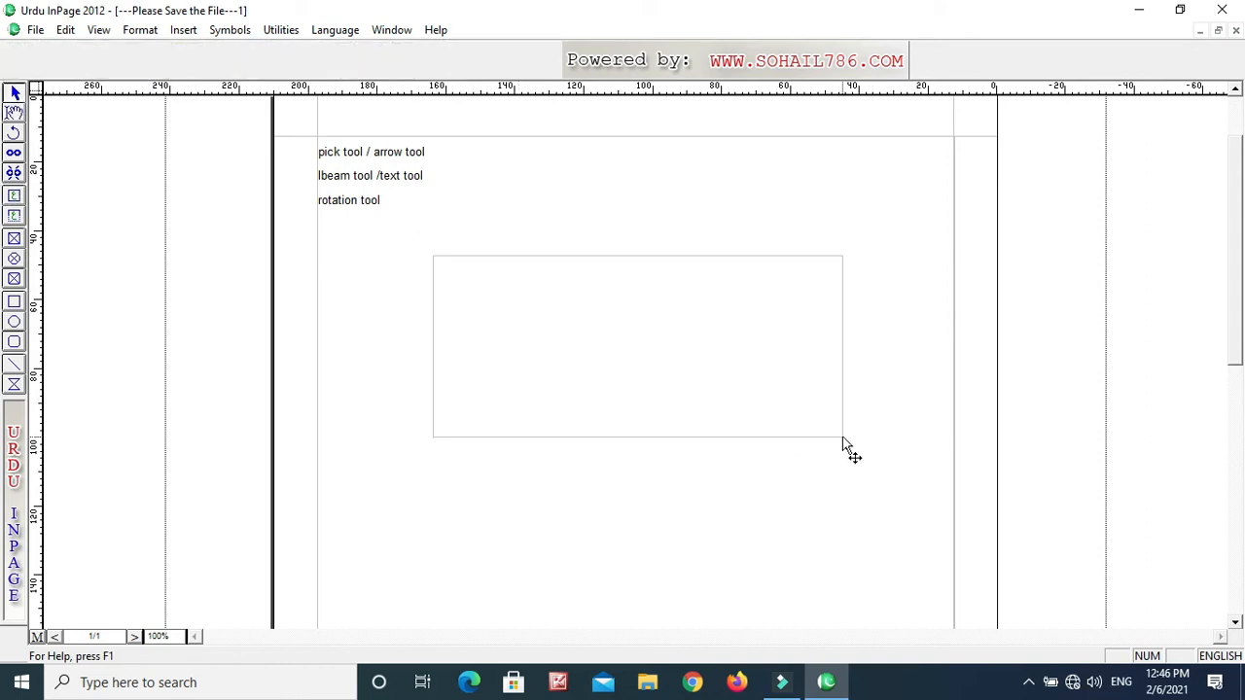
pyautogui.click(672, 356)
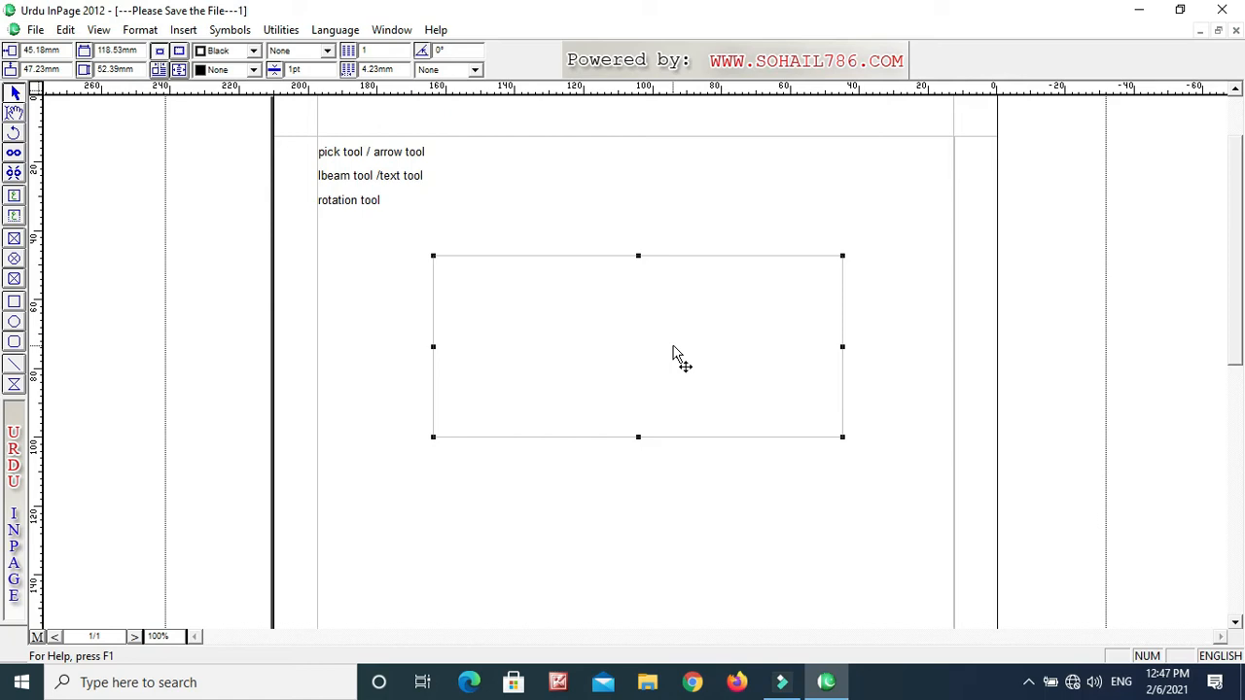
# Move the empty text box to about 30.6 mm across and 19.5 mm down, and delete it
pyautogui.click(582, 479)
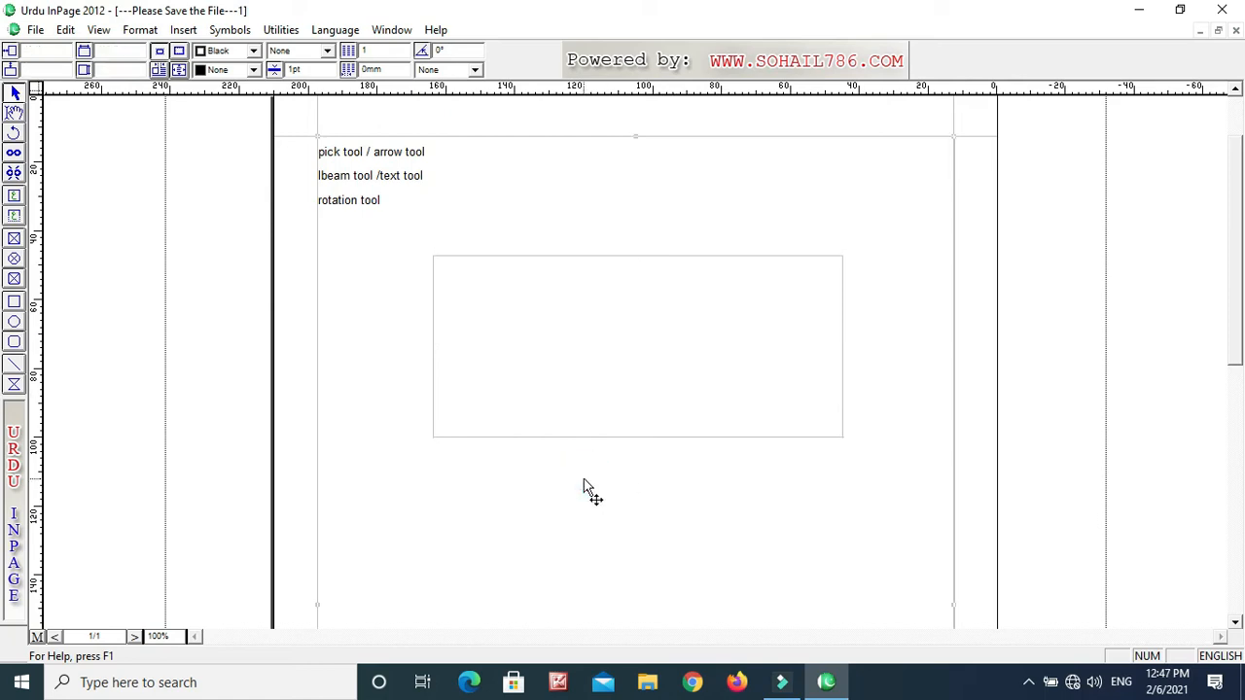
pyautogui.click(609, 401)
pyautogui.moveTo(712, 389); pyautogui.dragTo(762, 293)
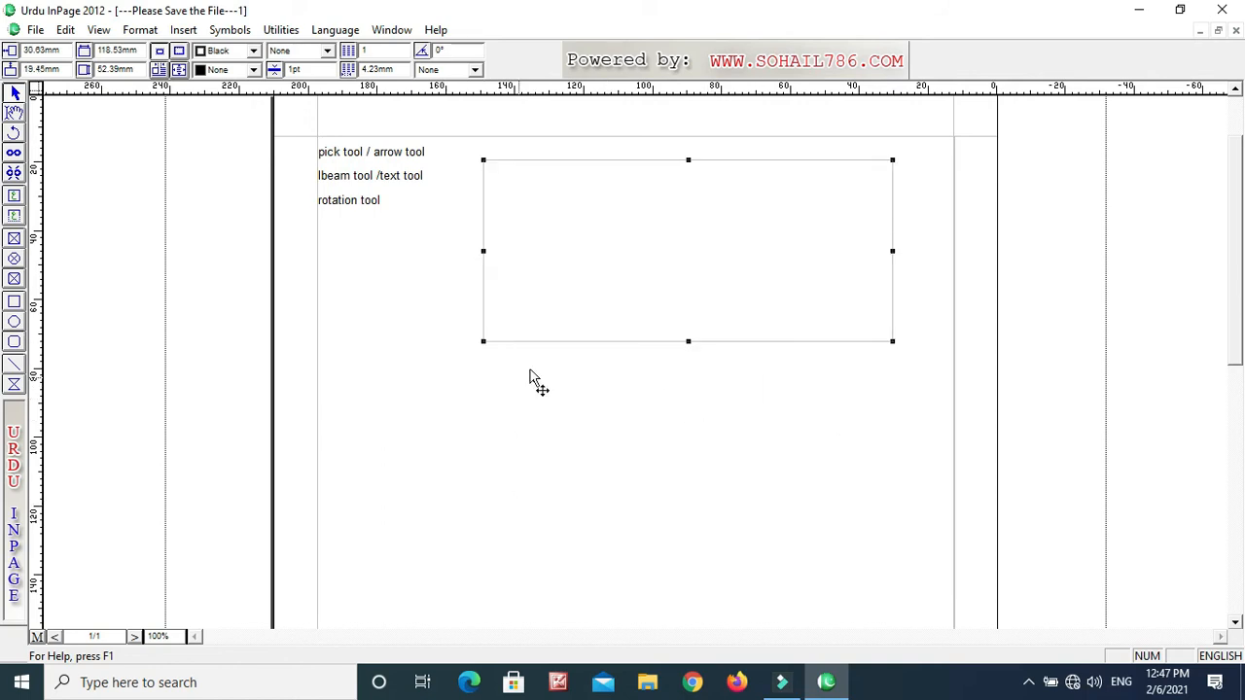
pyautogui.press('Delete')
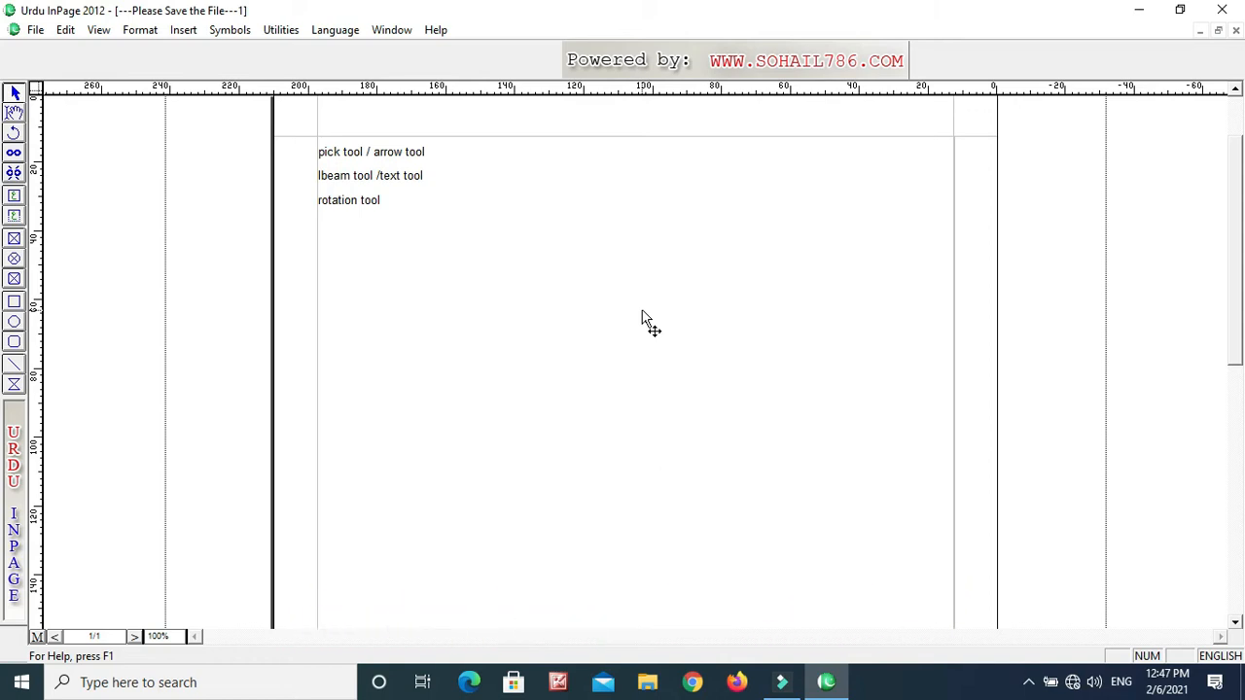
# Switch to the I-beam text tool and place the text cursor in the page's main text beside the tool names
pyautogui.hotkey('ctrl', '2')
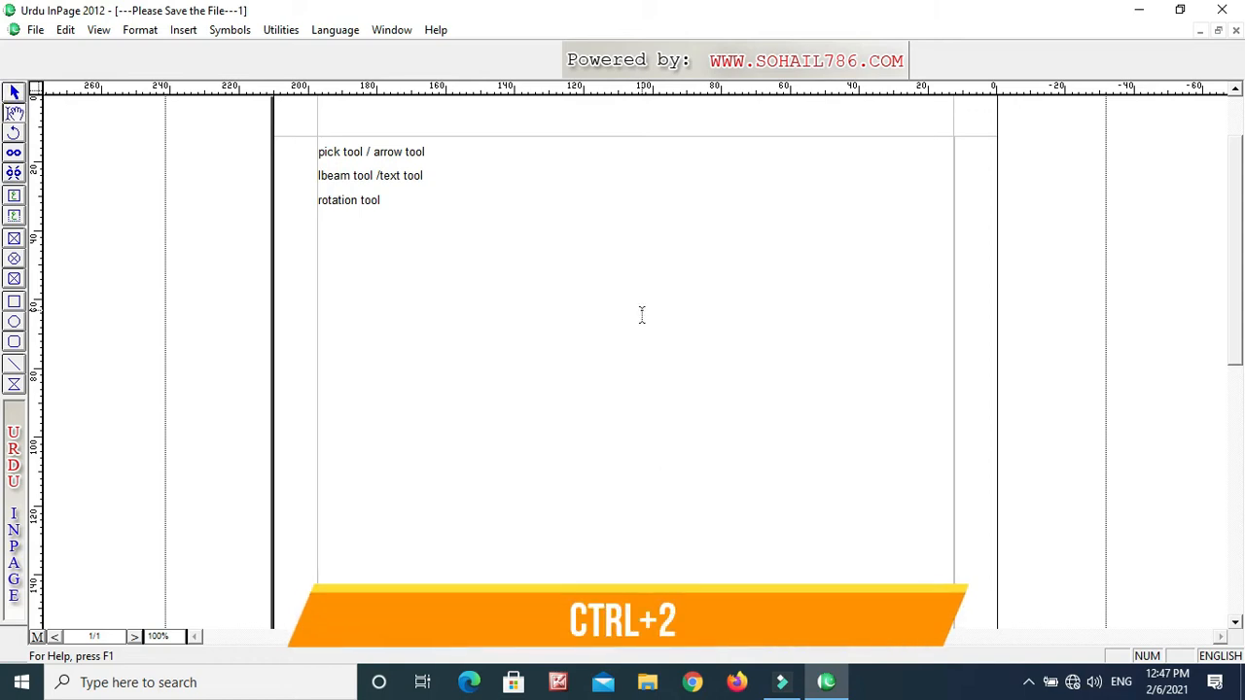
pyautogui.click(473, 159)
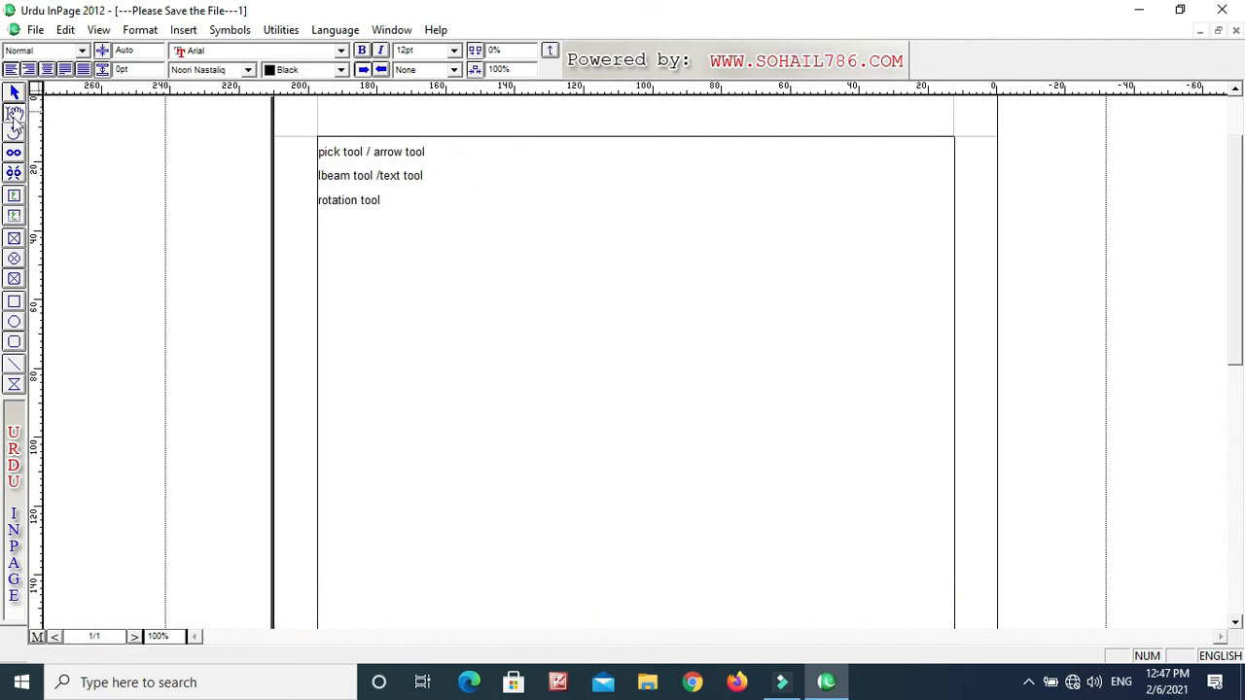
pyautogui.click(469, 216)
# Draw a text box in the open area below the list of tool names
pyautogui.click(14, 194)
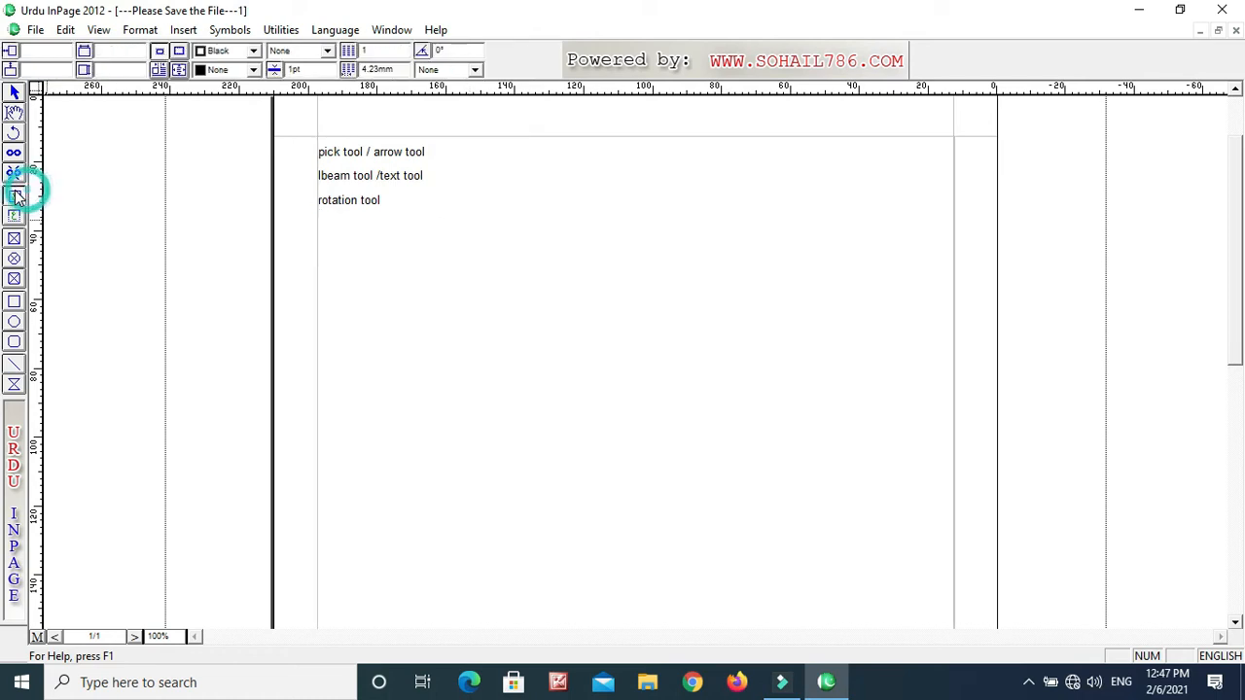
pyautogui.click(542, 237)
pyautogui.moveTo(908, 402); pyautogui.dragTo(908, 402)
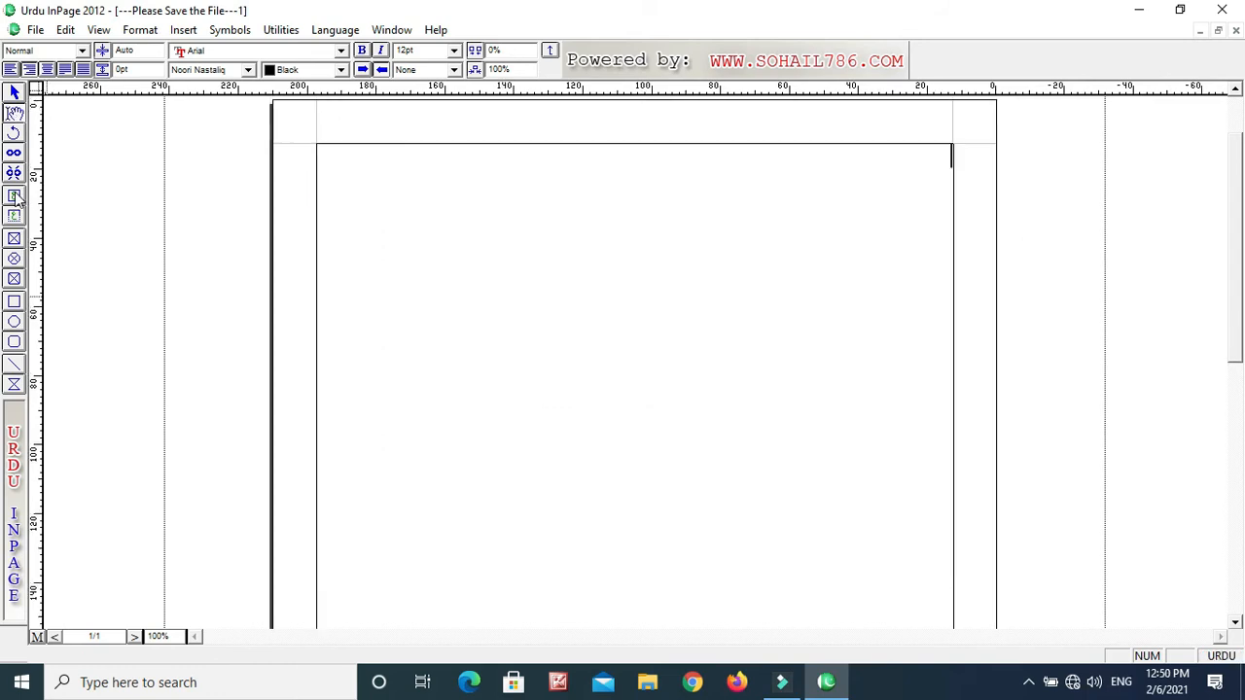
# Draw a wide text box across the upper part of the empty page
pyautogui.click(13, 195)
pyautogui.moveTo(390, 192); pyautogui.dragTo(862, 409)
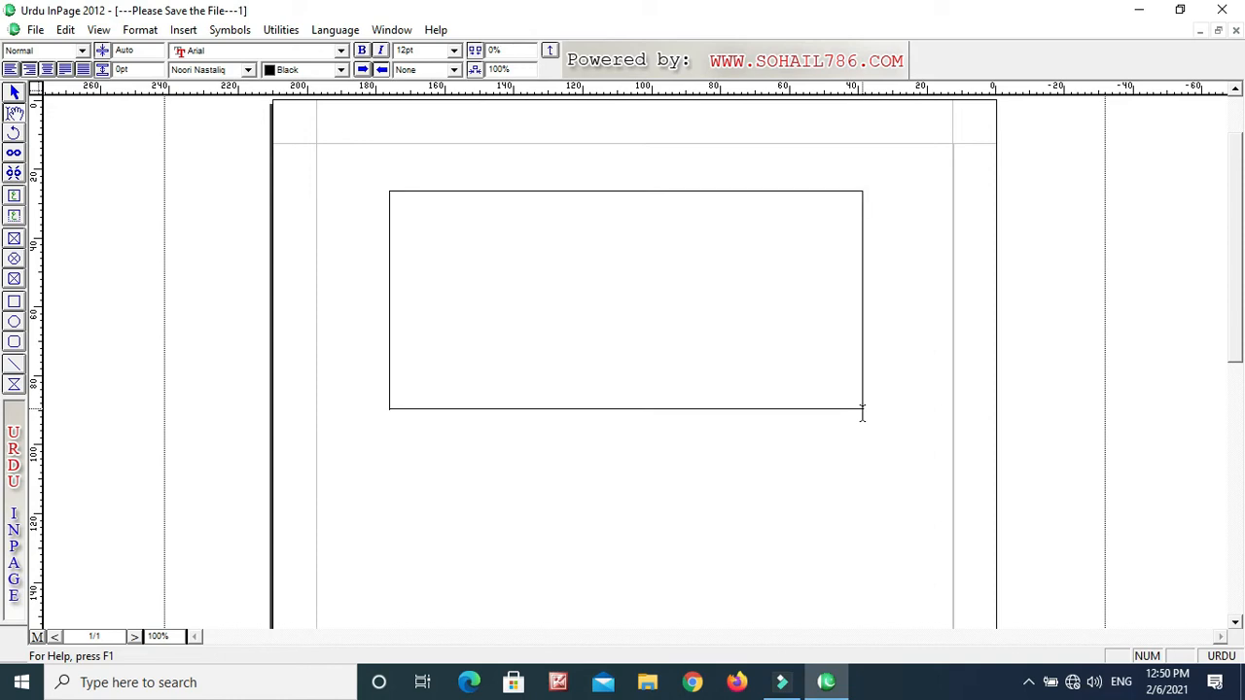
# Enter a few trial Urdu letters in the wide text box
pyautogui.write('قل ث')
pyautogui.press('BackSpace')
pyautogui.write('قک')
# Set the keyboard layout to Phonetic in the keyboard preferences
pyautogui.click(65, 31)
pyautogui.moveTo(134, 379)
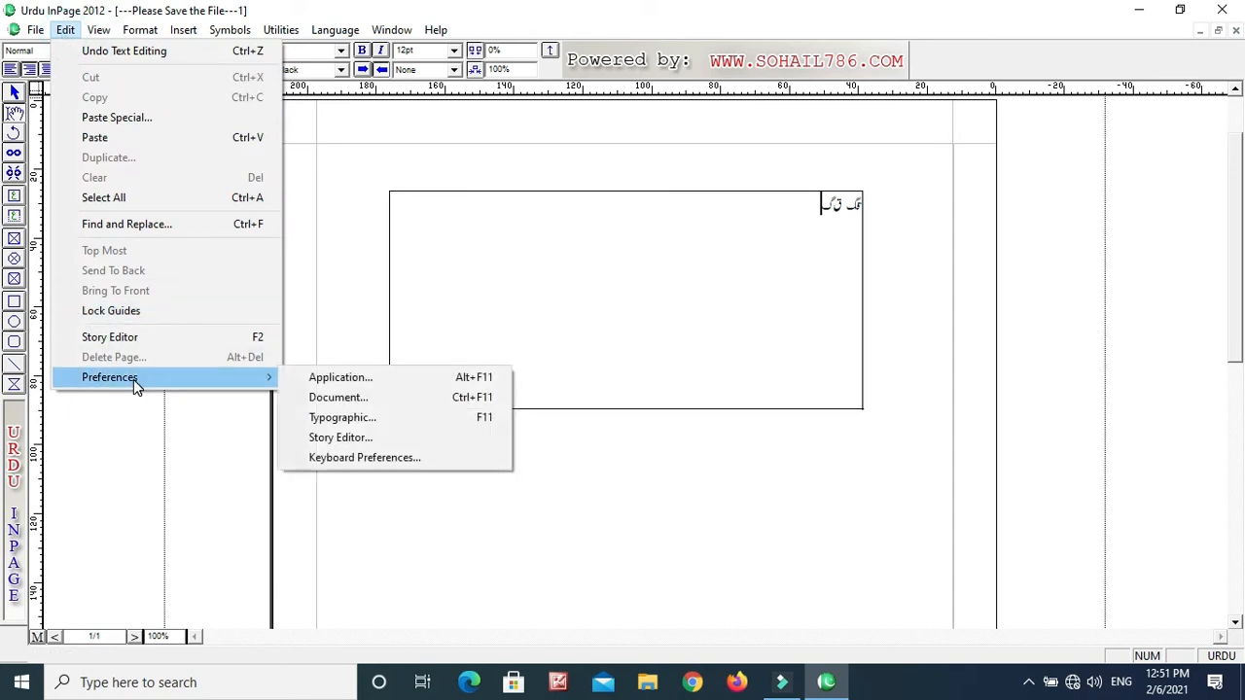
pyautogui.click(389, 459)
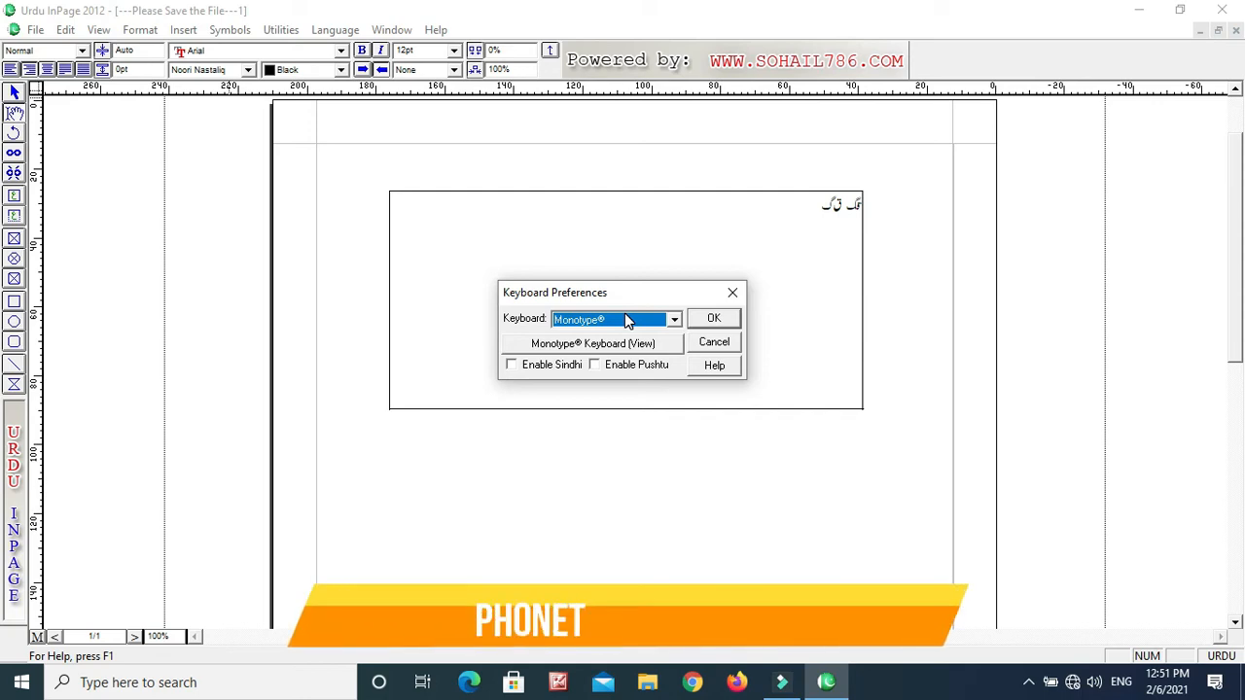
pyautogui.scroll(-1, 627, 320)
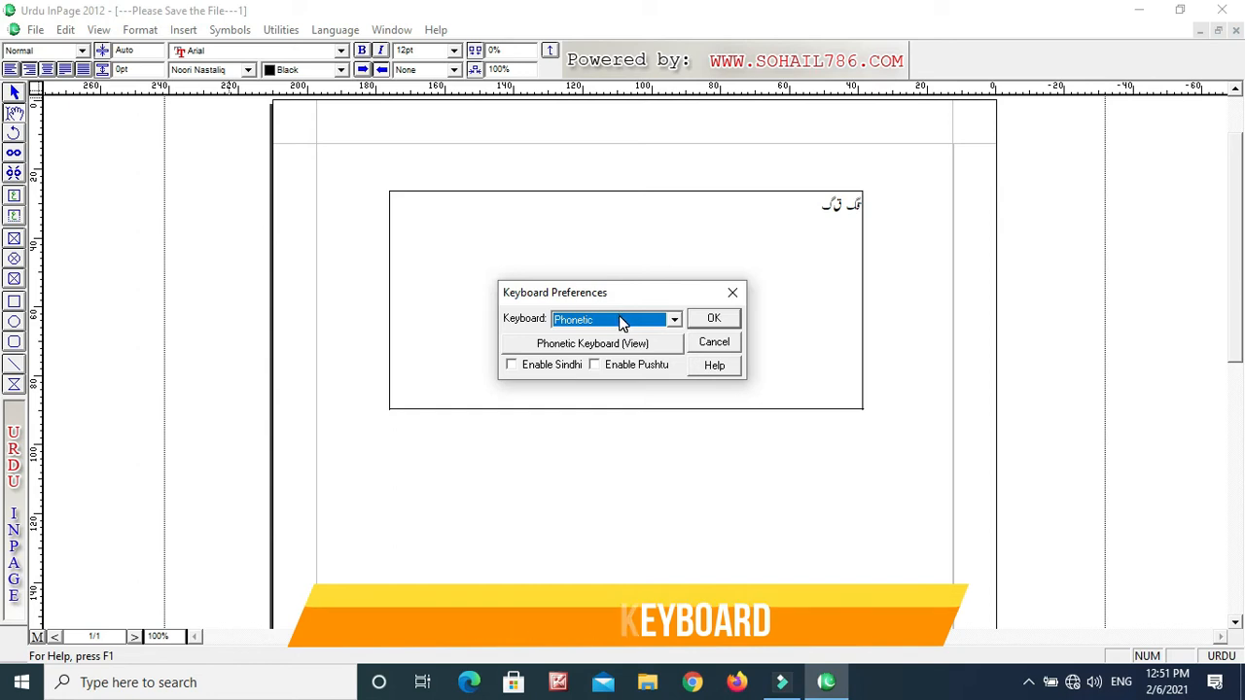
pyautogui.scroll(1, 624, 323)
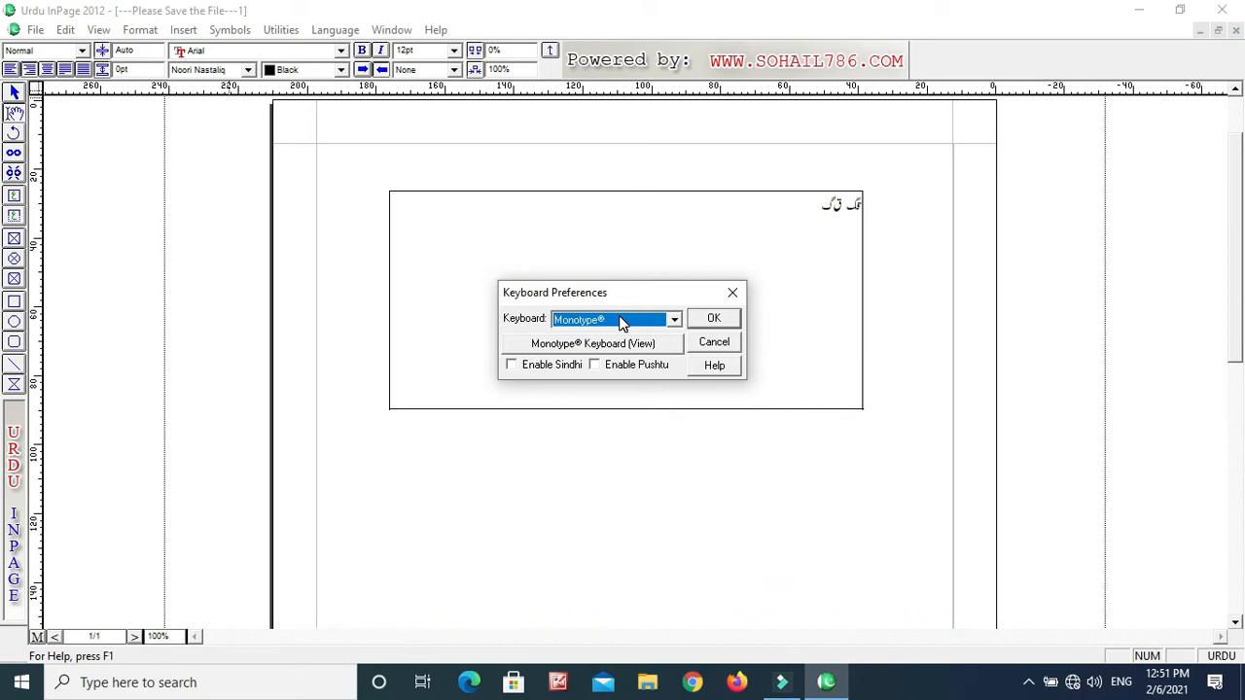
pyautogui.scroll(-1, 624, 323)
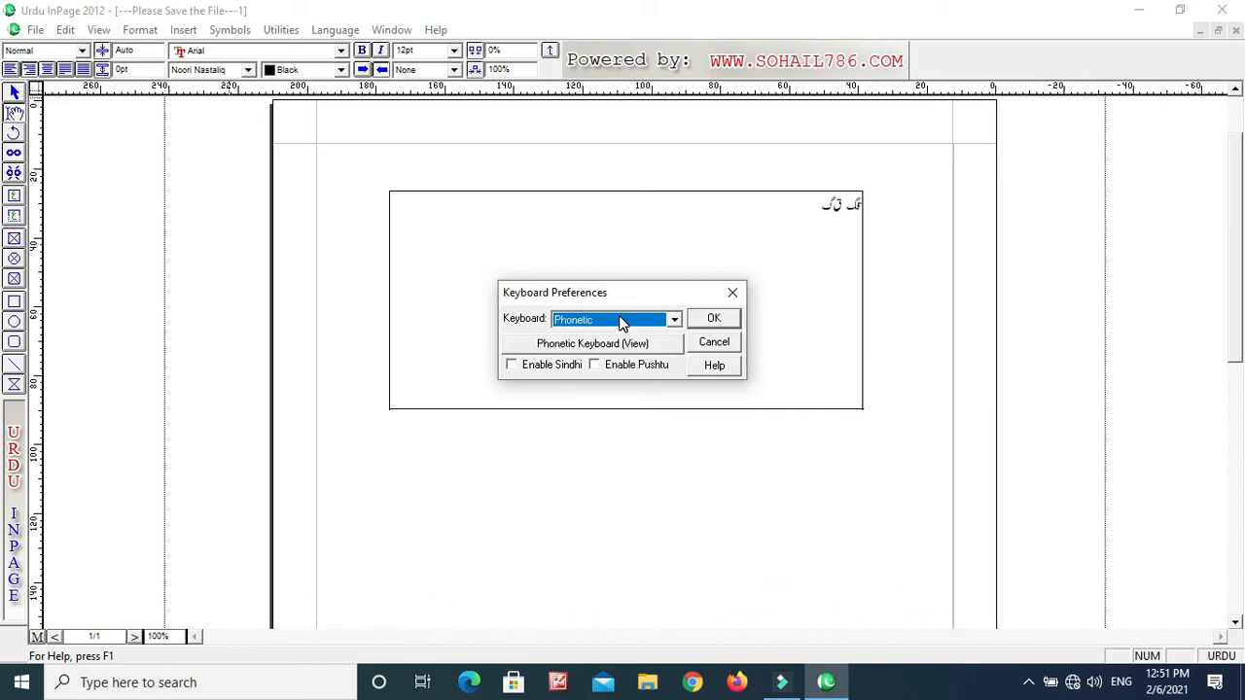
pyautogui.click(703, 323)
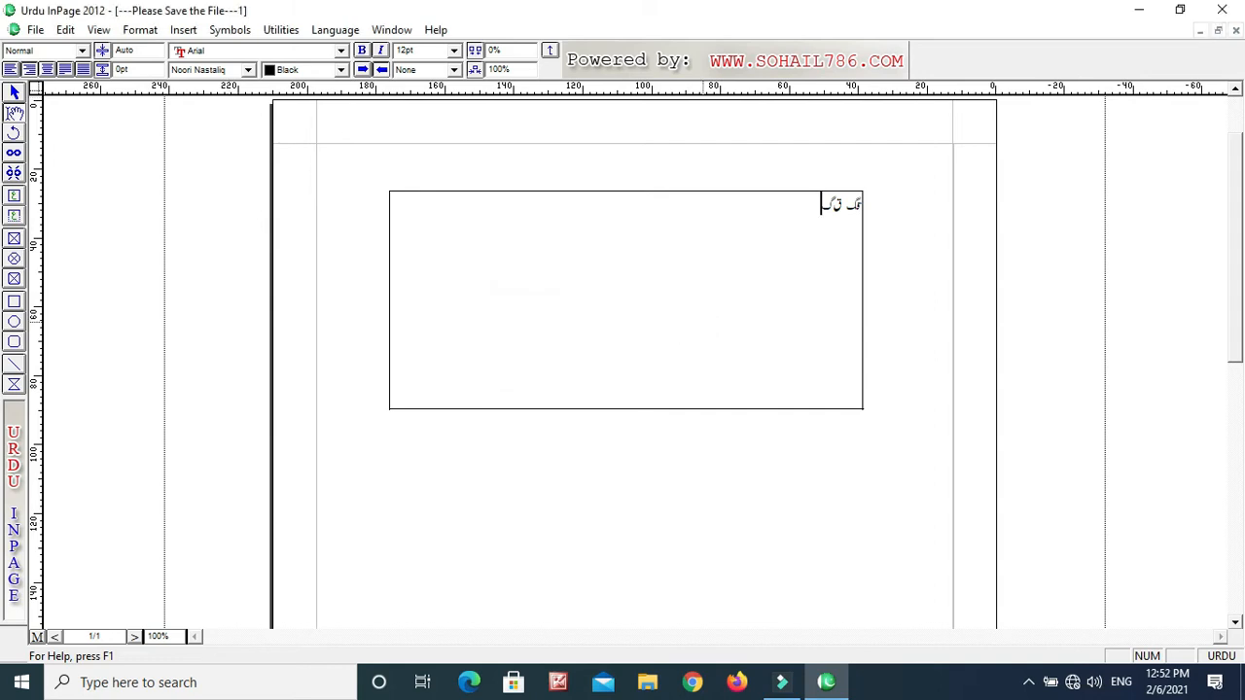
# Replace the trial letters in the text box with the line "الامجد کمپیوٹر اکیڈمی چنیوٹ"
pyautogui.write('ب ')
pyautogui.write('ق')
pyautogui.hotkey('ctrl', 'a')
pyautogui.press('Delete')
pyautogui.write('ش')
pyautogui.write('مجد کمپیو')
pyautogui.write('ٹ')
pyautogui.write('ر اکید')
pyautogui.write('می')
pyautogui.write(' چنیوٹ')
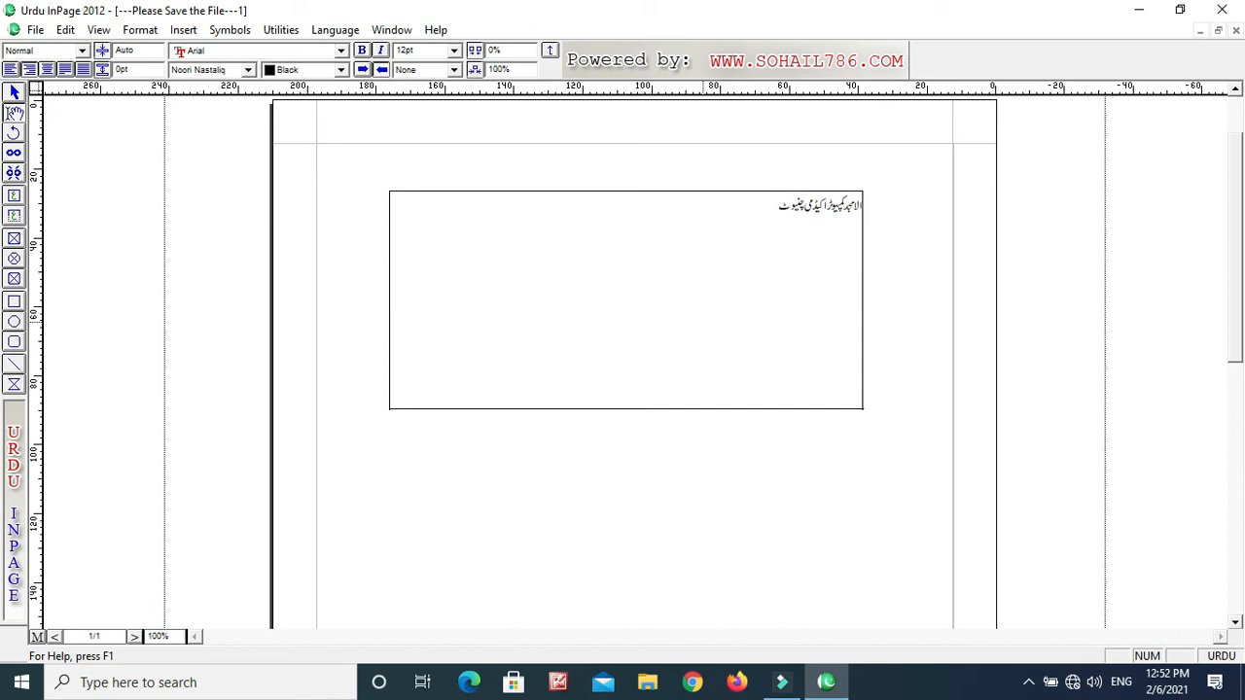
# Enlarge the whole line in the text box to 15pt in small increments, and set its size to 48pt
pyautogui.hotkey('ctrl', 'a')
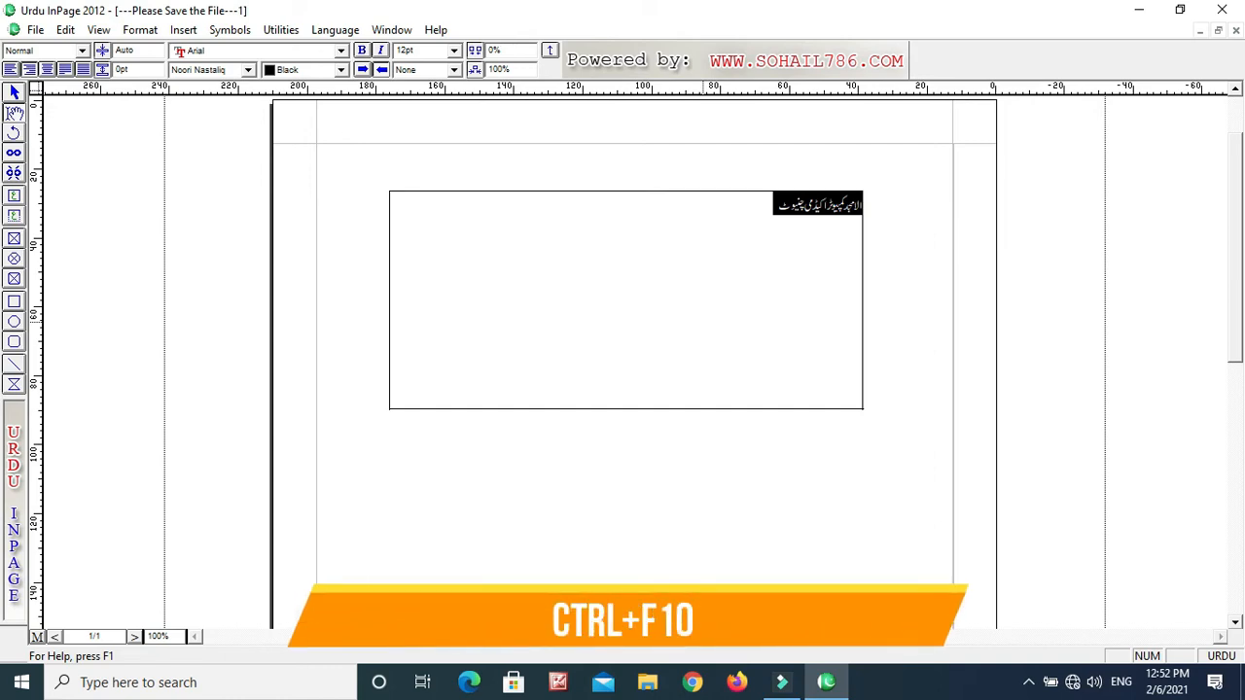
pyautogui.hotkey('ctrl', 'F10')
pyautogui.hotkey('ctrl', 'F10')
pyautogui.hotkey('ctrl', 'F10')
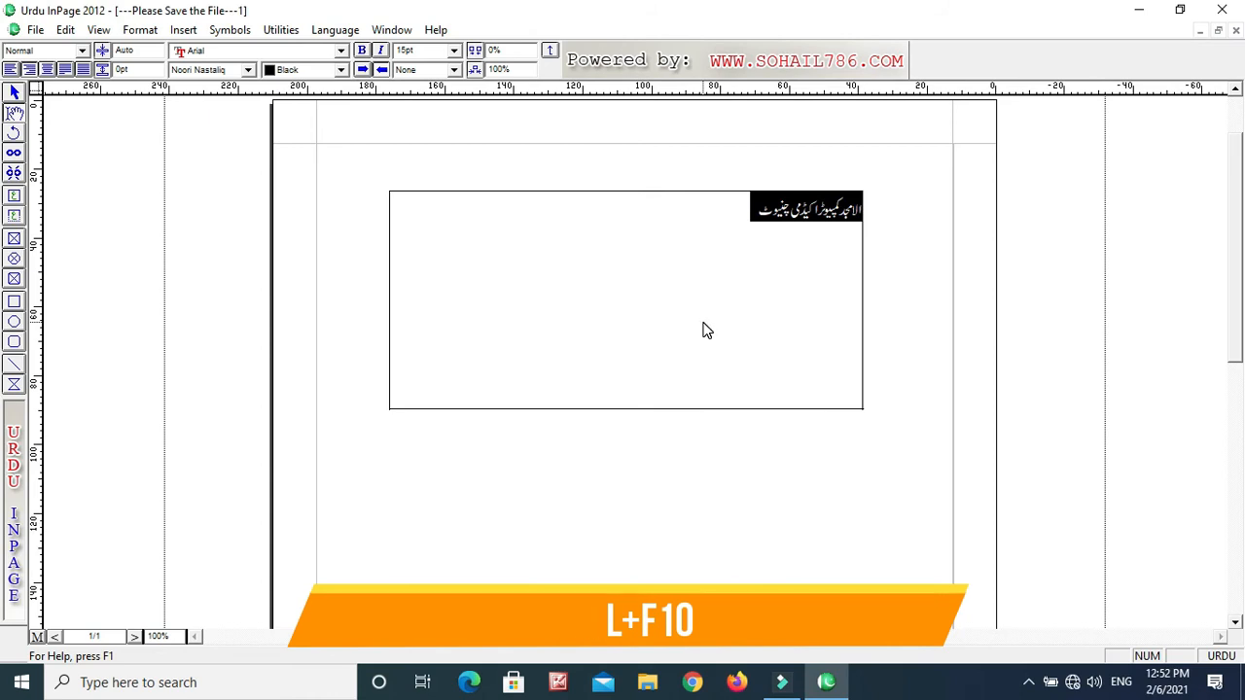
pyautogui.click(454, 57)
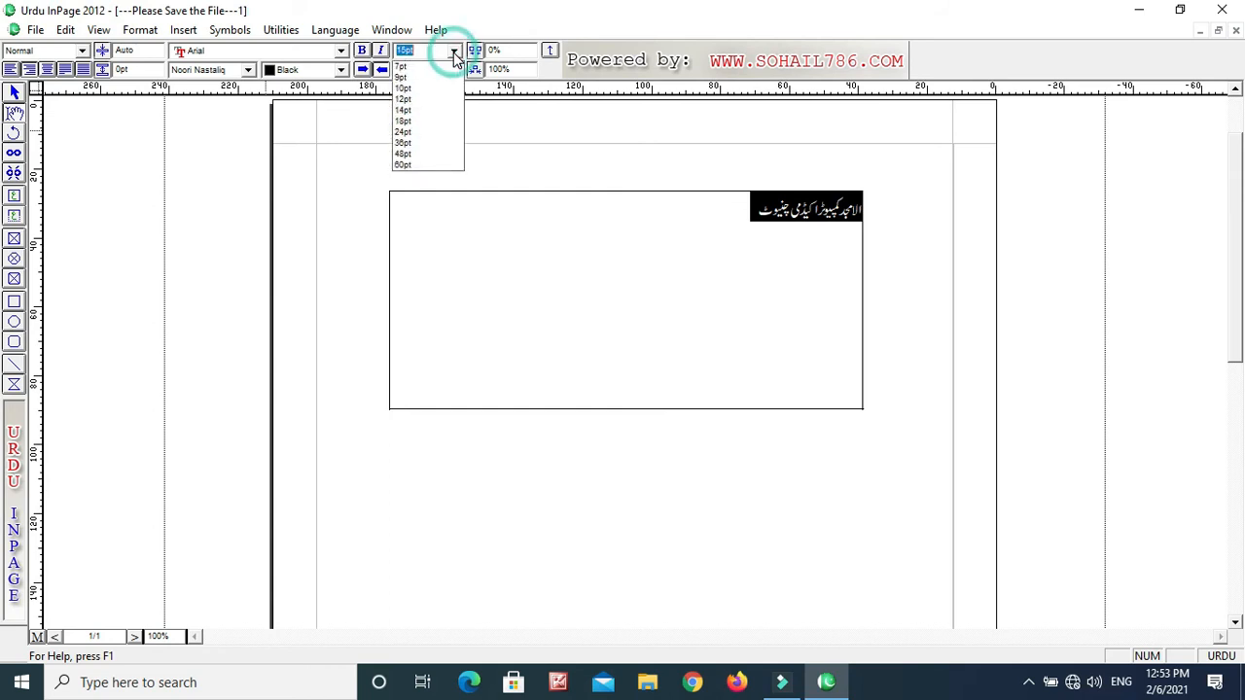
pyautogui.click(404, 155)
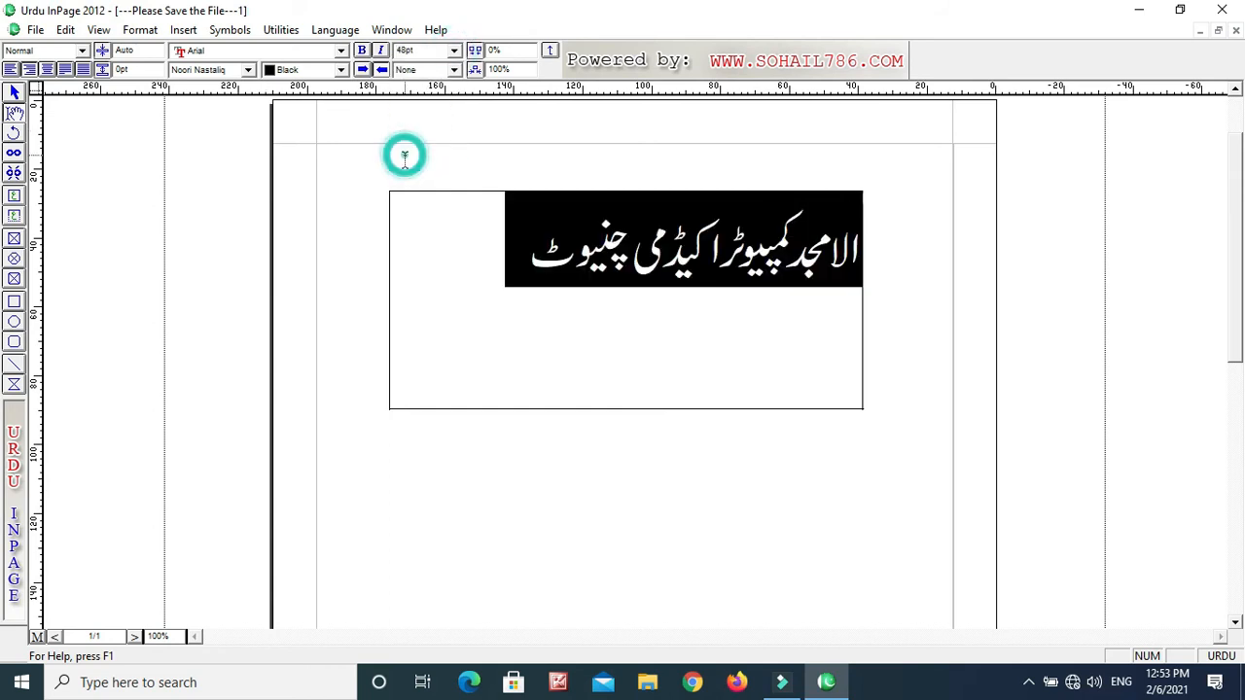
# Highlight the enlarged line in the text box, and release the selection by switching to the Pick tool
pyautogui.click(566, 272)
pyautogui.click(526, 243)
pyautogui.moveTo(526, 255); pyautogui.dragTo(872, 284)
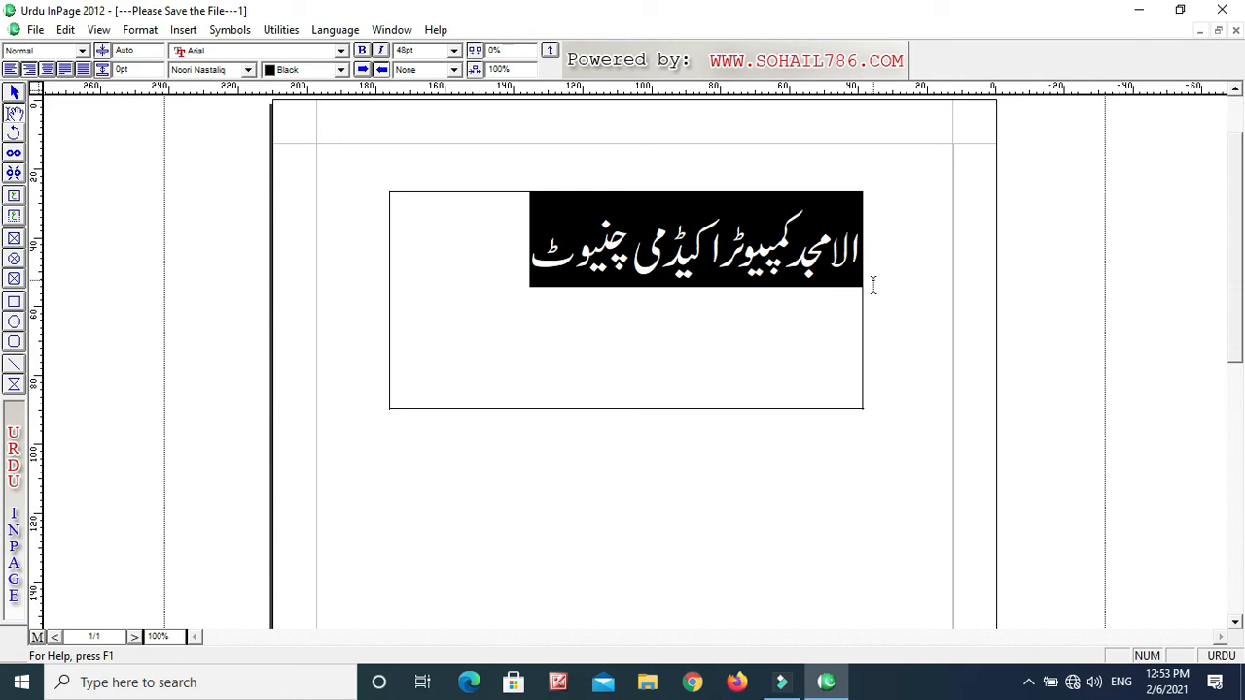
pyautogui.click(1030, 647)
pyautogui.click(15, 92)
pyautogui.click(14, 96)
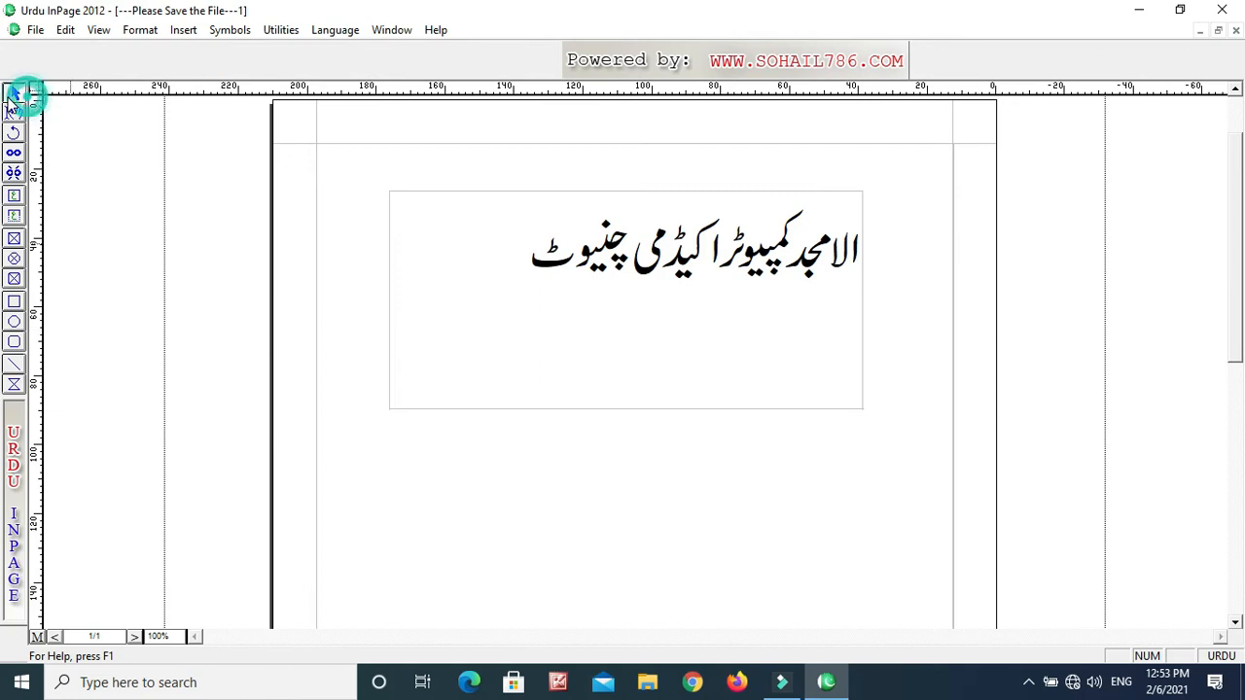
# Copy the whole line of text, and delete both the line and its text box
pyautogui.click(525, 251)
pyautogui.moveTo(525, 251); pyautogui.dragTo(1008, 242)
pyautogui.hotkey('ctrl', 'c')
pyautogui.press('Delete')
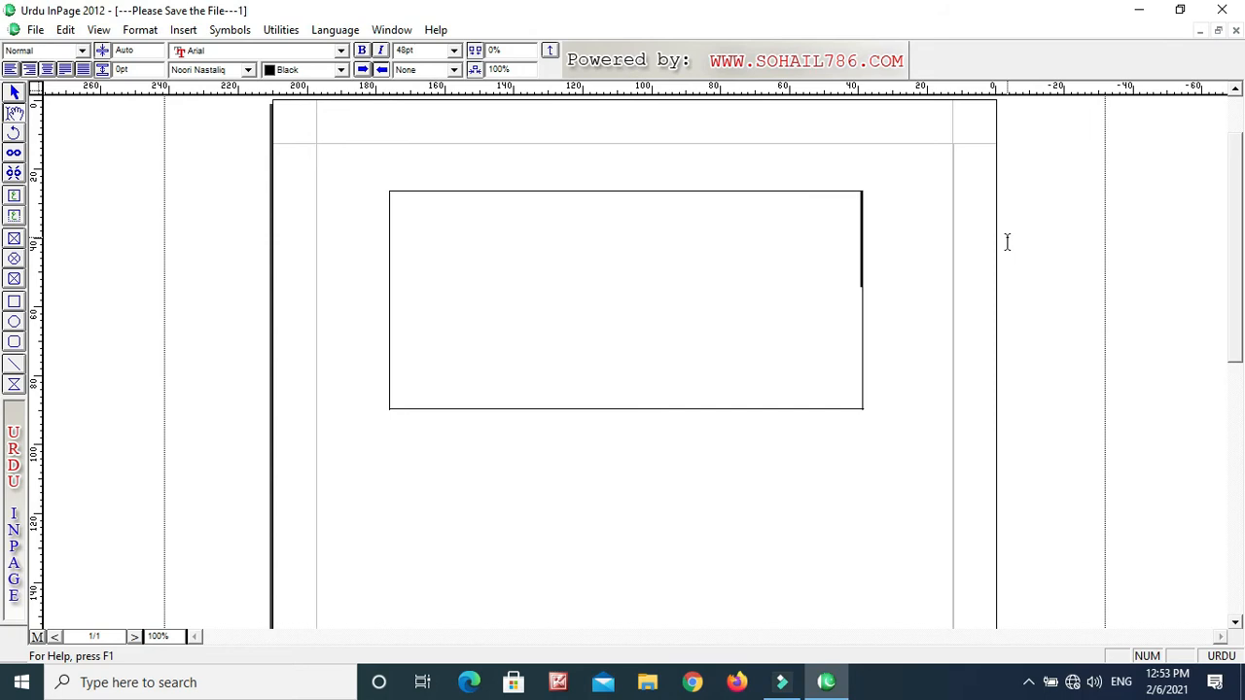
pyautogui.press('Escape')
pyautogui.click(492, 286)
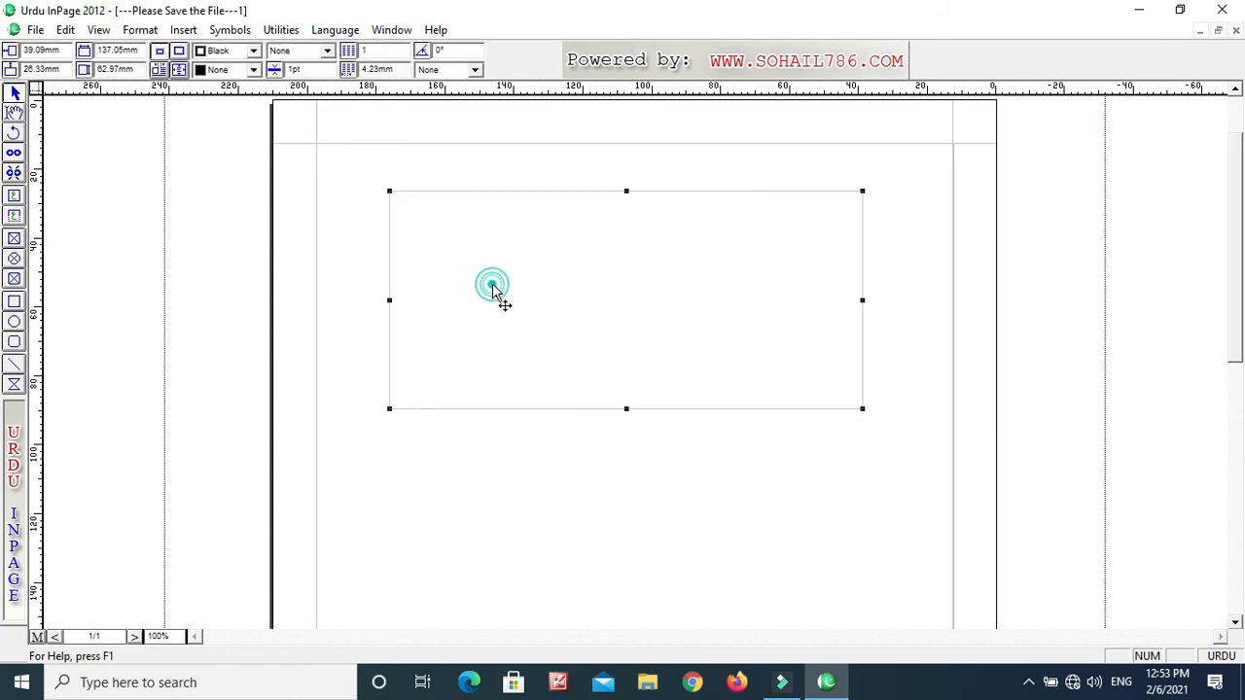
pyautogui.press('Delete')
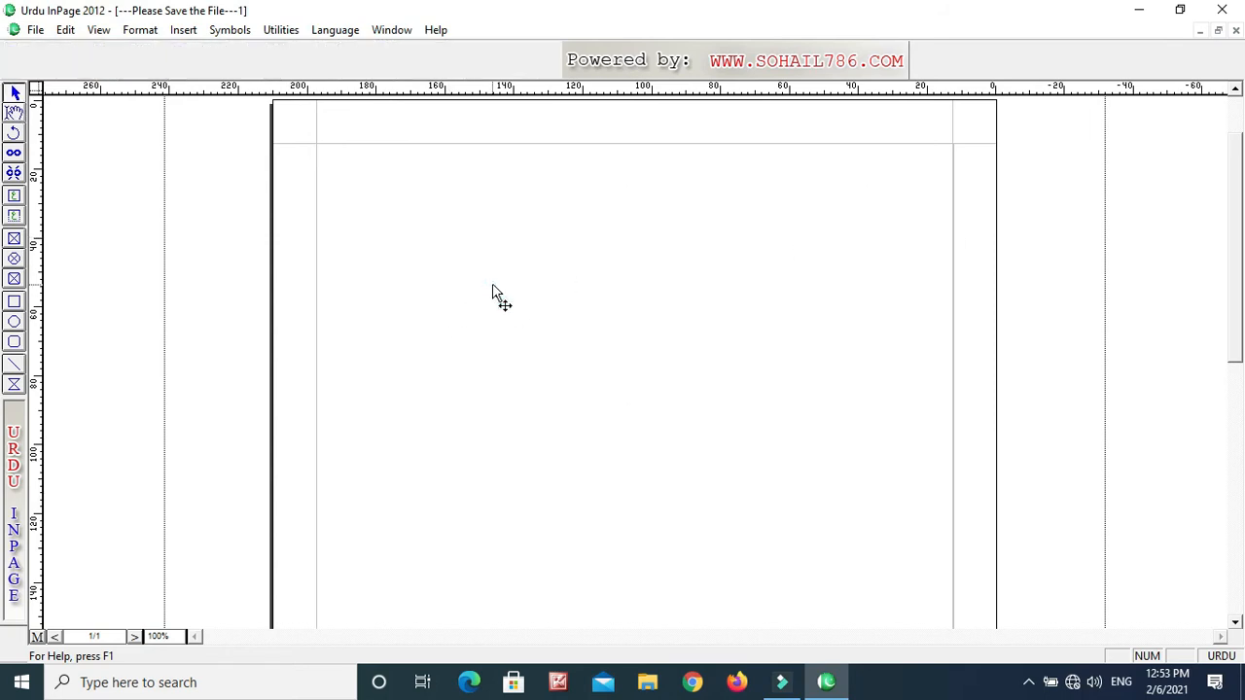
# Paste the copied line into the page's main text area with the I-beam text tool
pyautogui.click(13, 114)
pyautogui.click(791, 225)
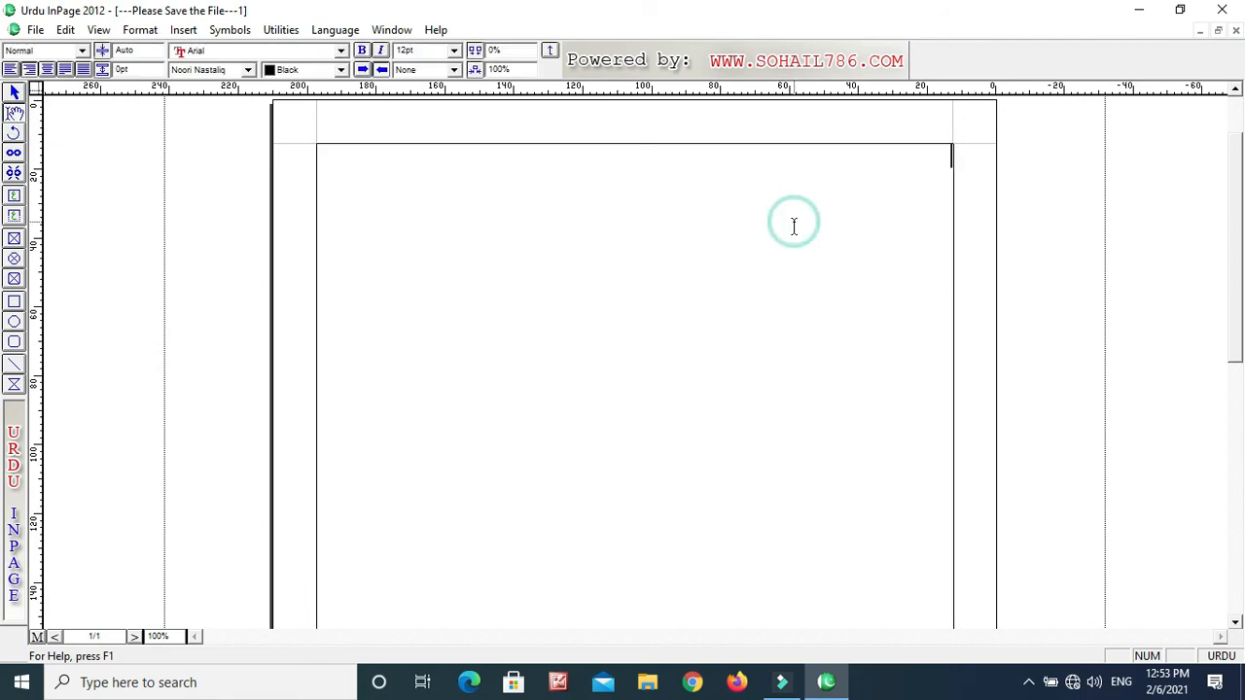
pyautogui.hotkey('ctrl', 'v')
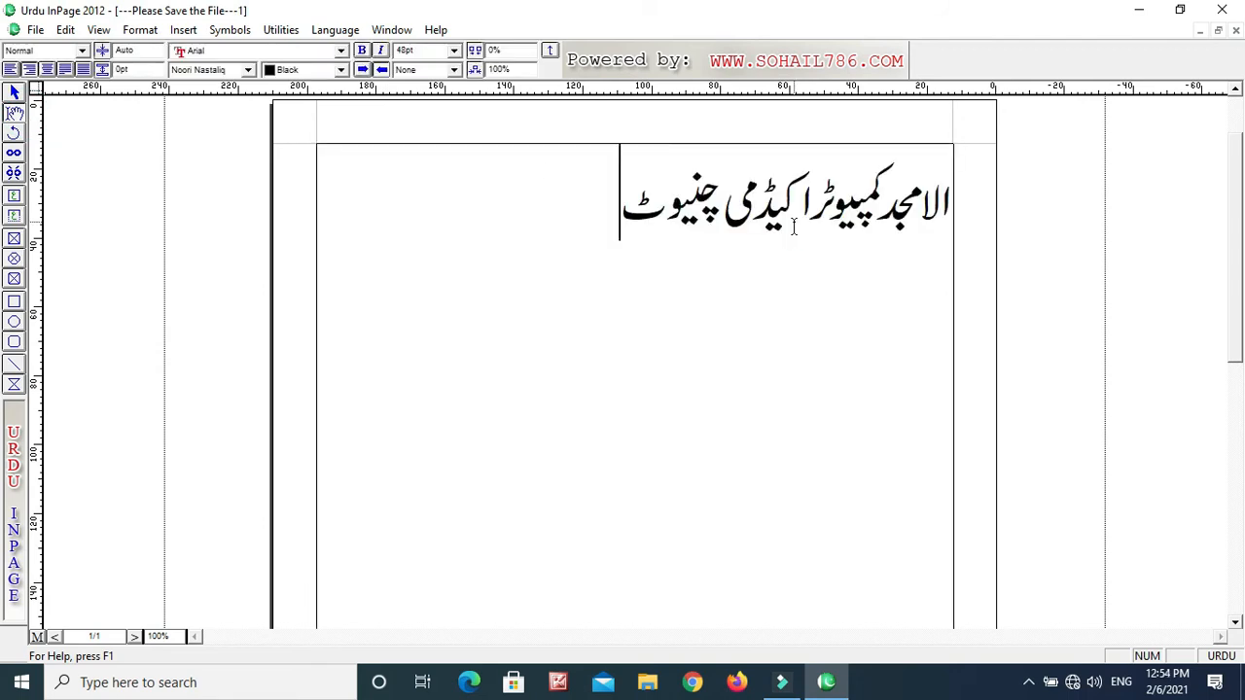
# Select all the pasted text and gradually increase its character spacing to 42%
pyautogui.hotkey('ctrl', 'a')
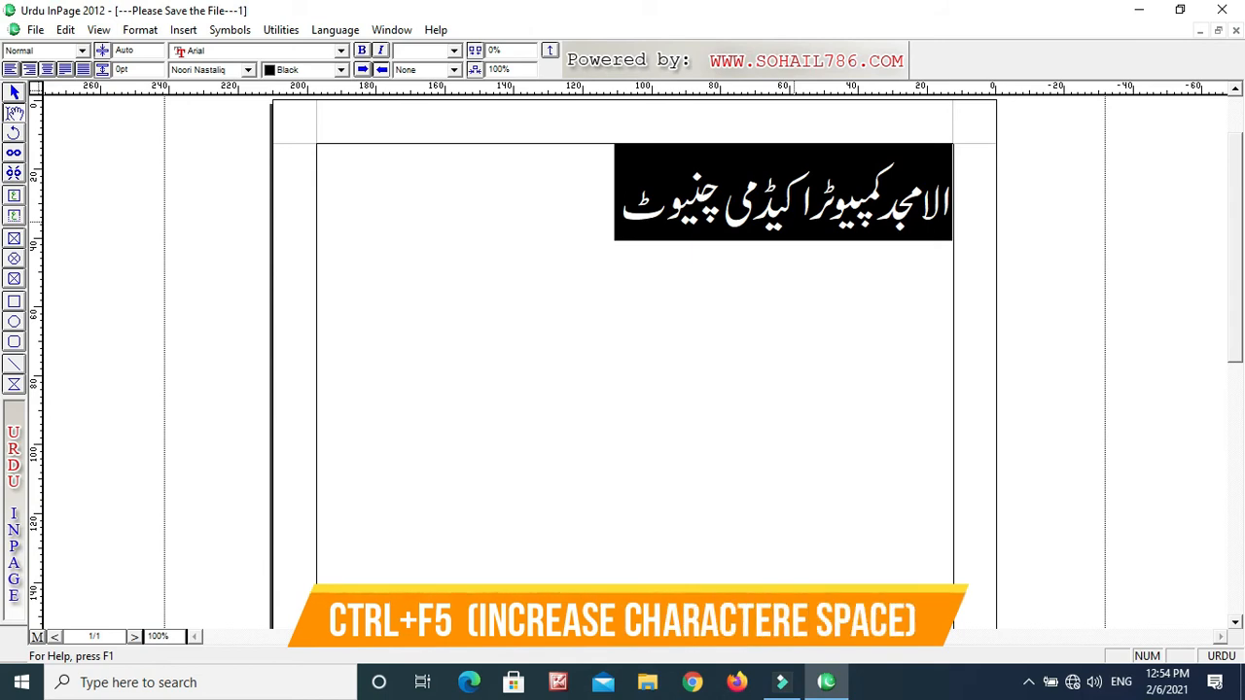
pyautogui.hotkey('ctrl', 'F5')
pyautogui.hotkey('ctrl', 'F5')
pyautogui.hotkey('ctrl', 'F5')
pyautogui.hotkey('ctrl', 'F5')
pyautogui.hotkey('ctrl', 'F5')
pyautogui.hotkey('ctrl', 'F5')
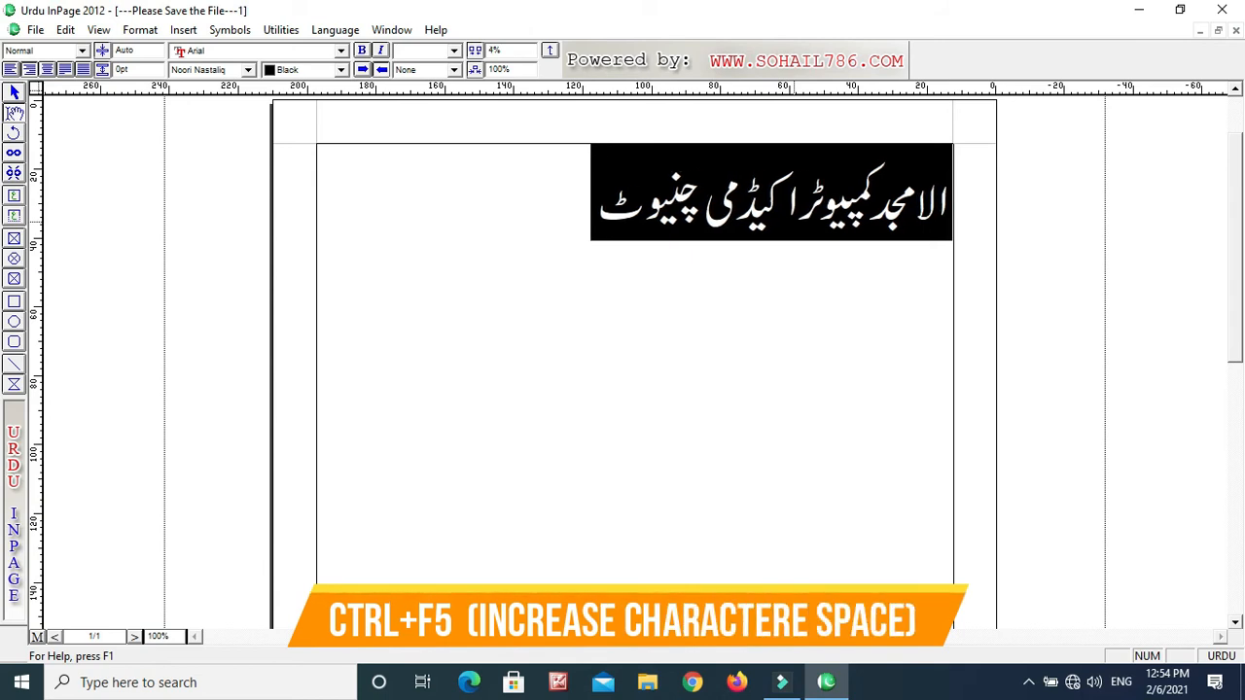
pyautogui.hotkey('ctrl', 'F5')
pyautogui.hotkey('ctrl', 'F5')
pyautogui.hotkey('ctrl', 'F5')
pyautogui.hotkey('ctrl', 'F5')
pyautogui.hotkey('ctrl', 'F5')
pyautogui.hotkey('ctrl', 'F5')
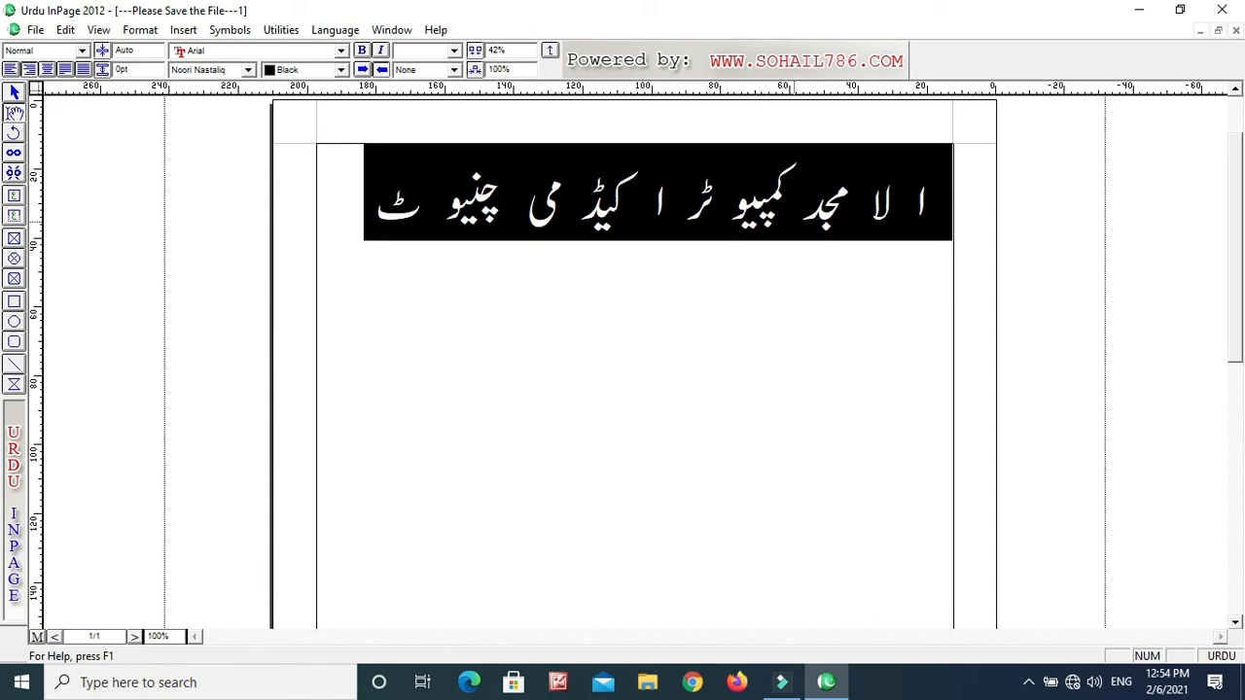
# Gradually reduce the selected line's character spacing to -3%
pyautogui.press('F7')
pyautogui.press('F7')
pyautogui.press('F7')
pyautogui.press('F7')
pyautogui.press('F7')
pyautogui.press('F7')
pyautogui.press('F7')
pyautogui.press('F7')
pyautogui.press('F7')
pyautogui.press('F7')
pyautogui.press('F7')
pyautogui.press('F7')
pyautogui.press('F7')
pyautogui.press('F7')
pyautogui.press('F7')
pyautogui.press('F7')
pyautogui.press('F7')
pyautogui.press('F7')
pyautogui.press('F7')
pyautogui.press('F7')
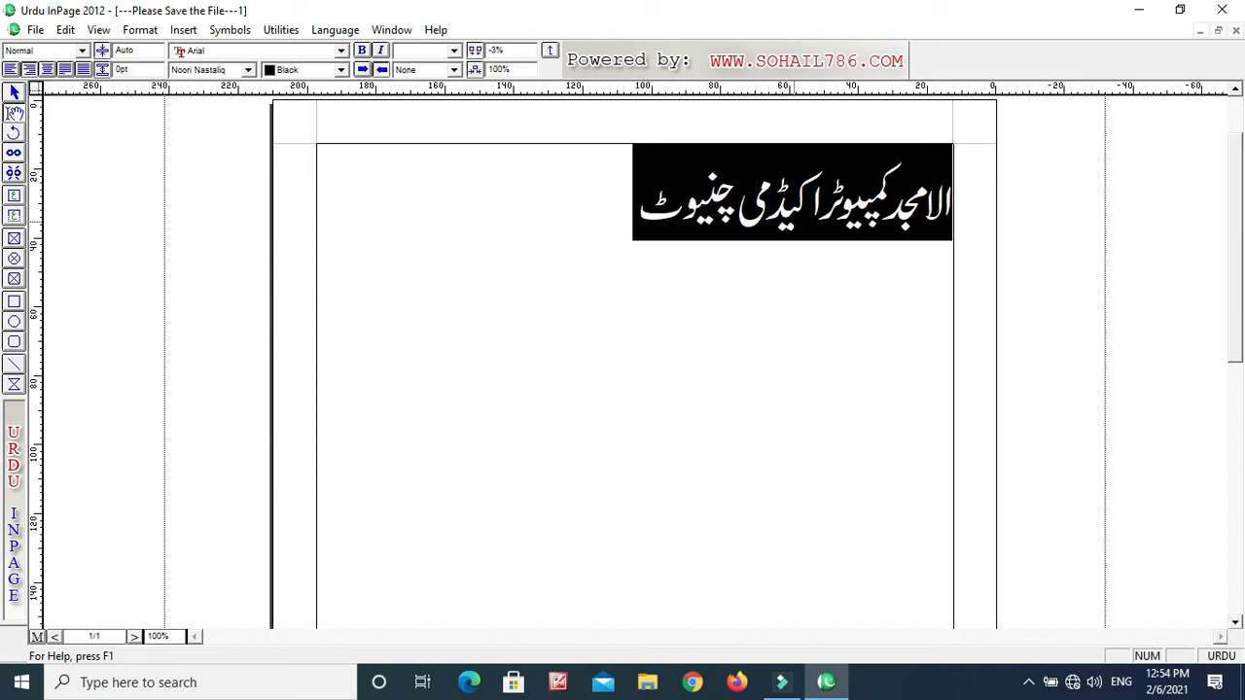
# Gradually widen the selected line's character spacing to 48%
pyautogui.press('F8')
pyautogui.press('F8')
pyautogui.press('F8')
pyautogui.press('F8')
pyautogui.press('F8')
pyautogui.press('F8')
pyautogui.press('F8')
pyautogui.press('F8')
pyautogui.press('F8')
pyautogui.press('F8')
pyautogui.press('F8')
pyautogui.press('F8')
pyautogui.press('F8')
pyautogui.press('F8')
pyautogui.press('F8')
pyautogui.press('F8')
pyautogui.press('F8')
pyautogui.press('F8')
pyautogui.press('F8')
pyautogui.press('F8')
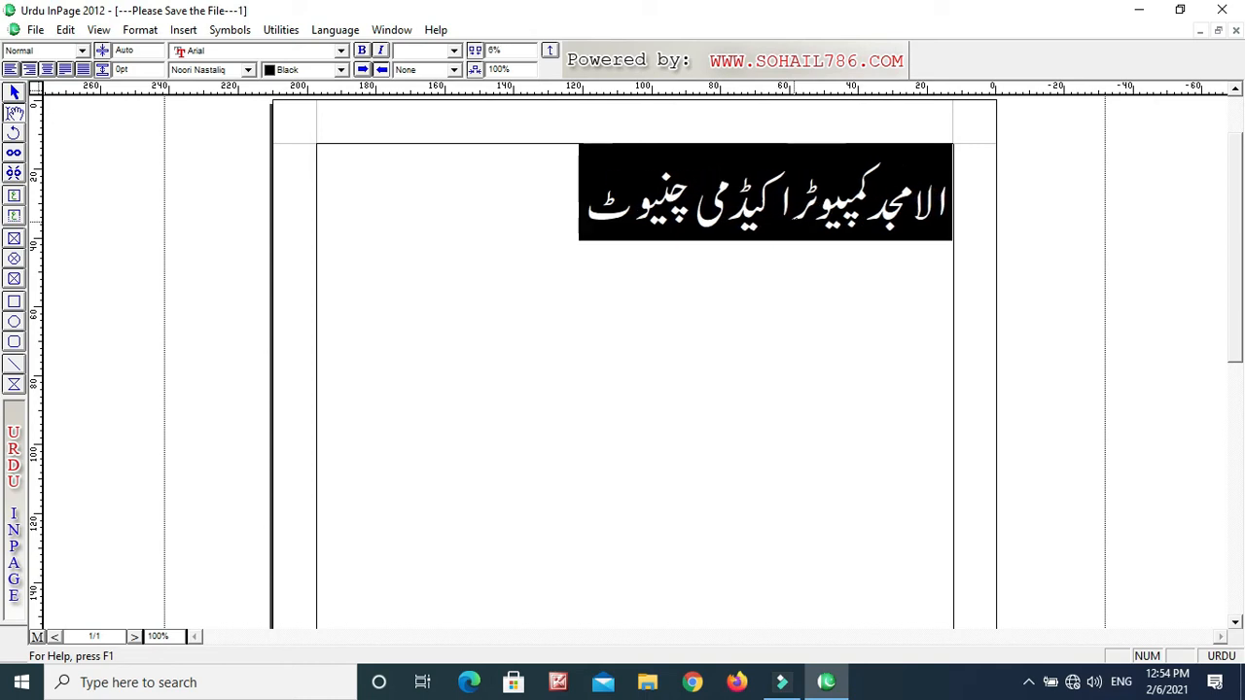
pyautogui.press('F8')
pyautogui.press('F8')
pyautogui.press('F8')
pyautogui.press('F8')
pyautogui.press('F8')
pyautogui.press('F8')
pyautogui.press('F8')
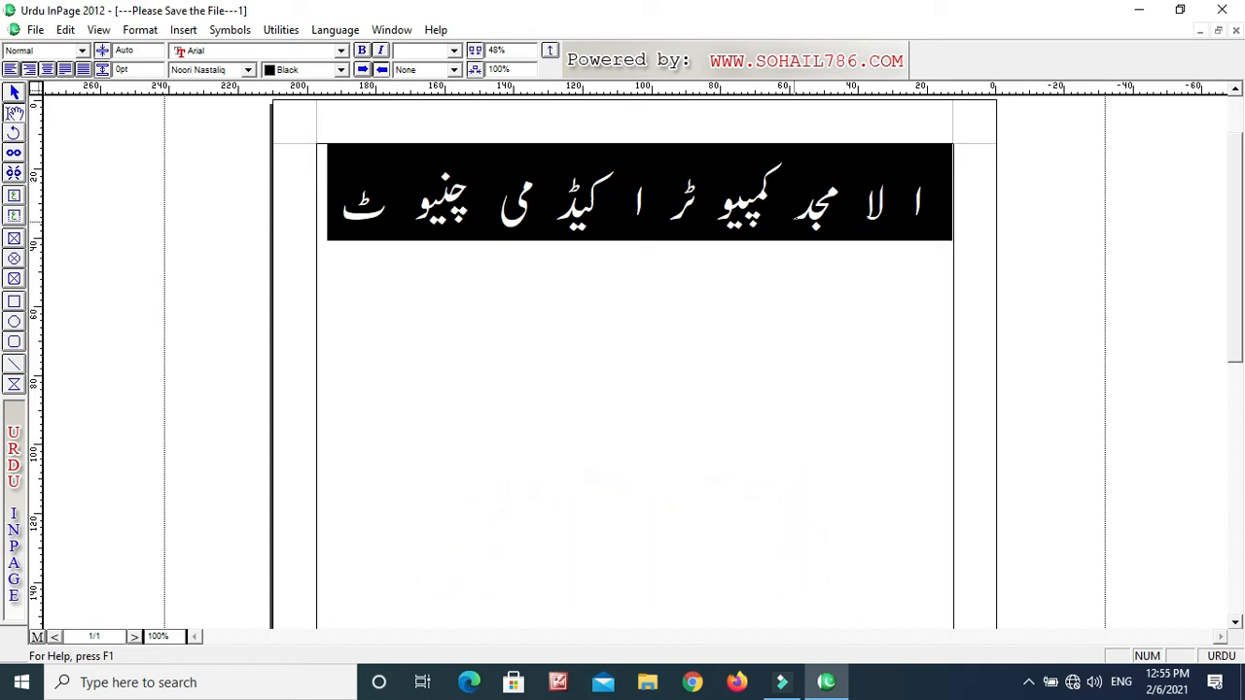
# Reselect the whole line and change its Urdu font to Aasaar Bold
pyautogui.click(552, 222)
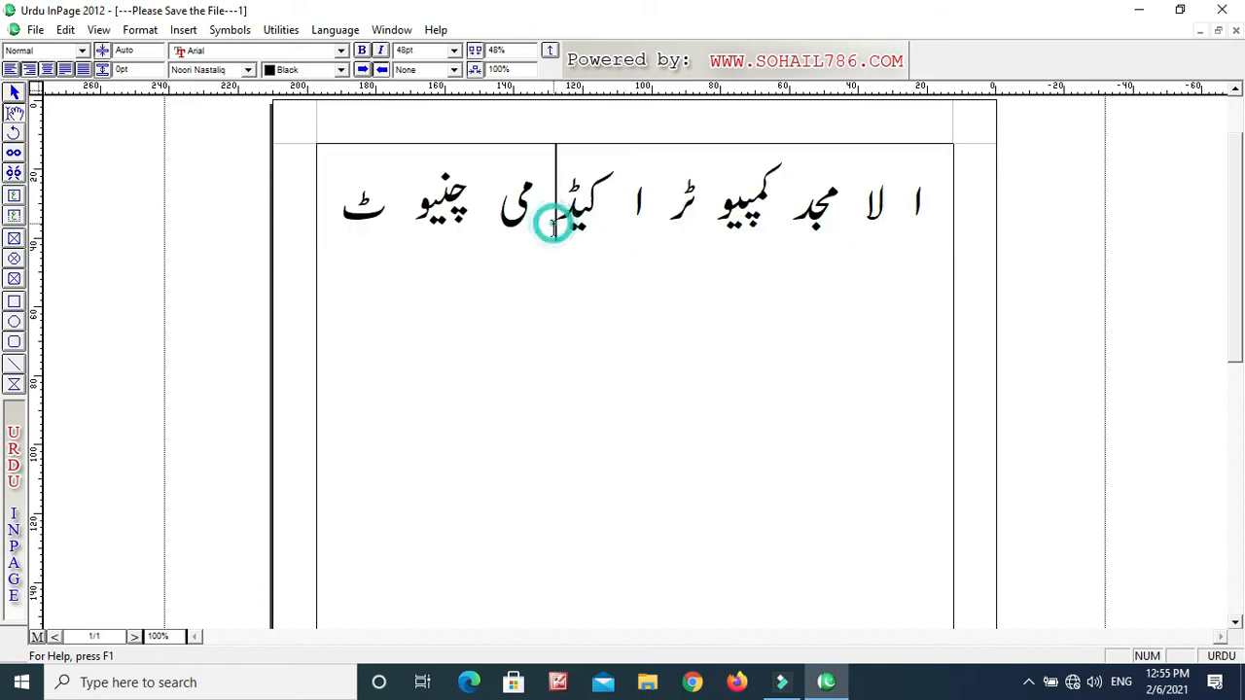
pyautogui.moveTo(330, 196); pyautogui.dragTo(1041, 239)
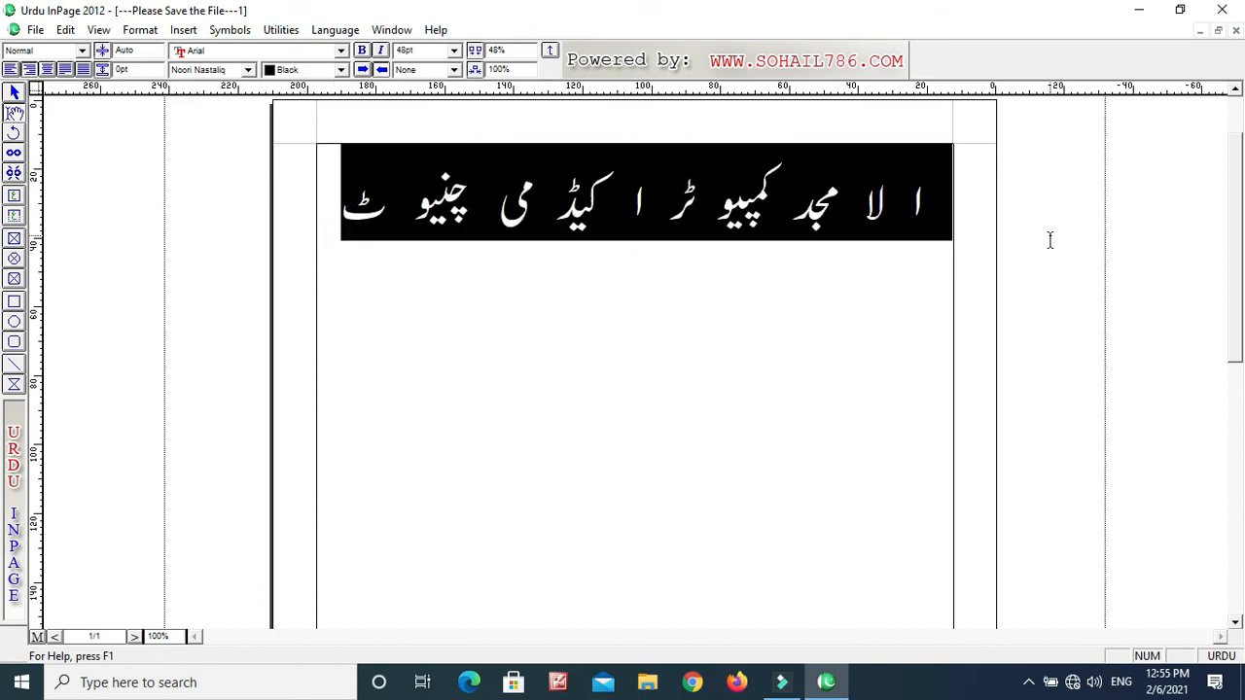
pyautogui.click(248, 71)
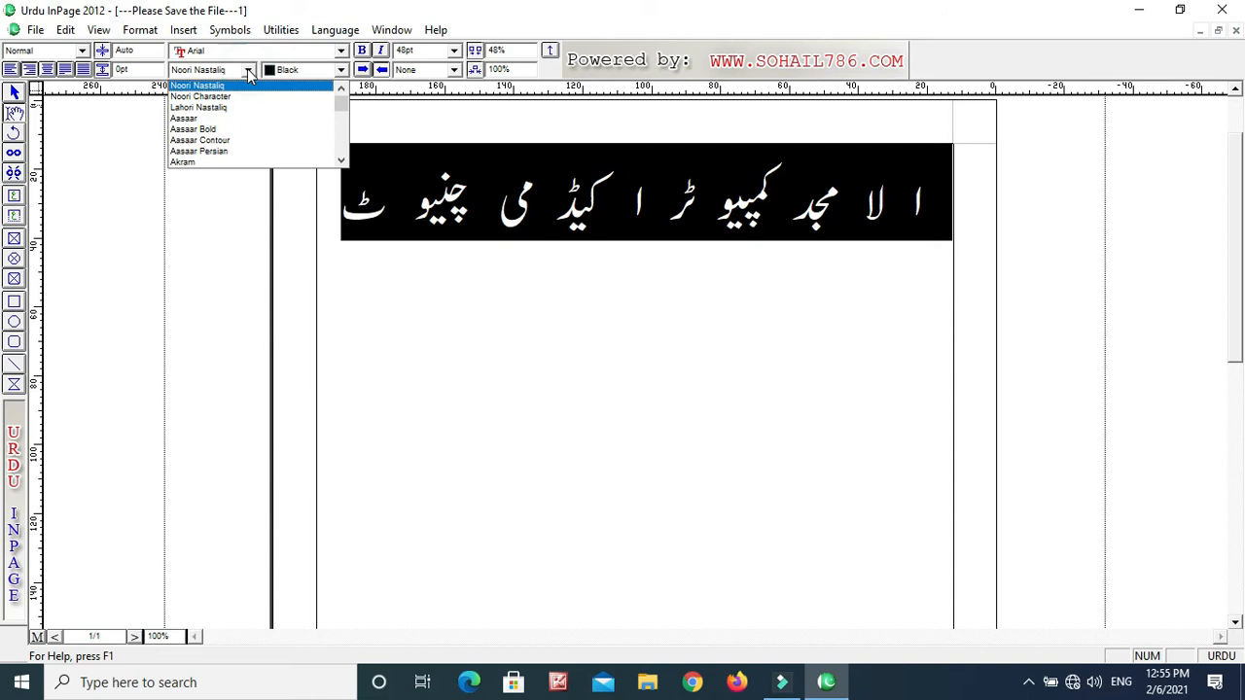
pyautogui.click(246, 137)
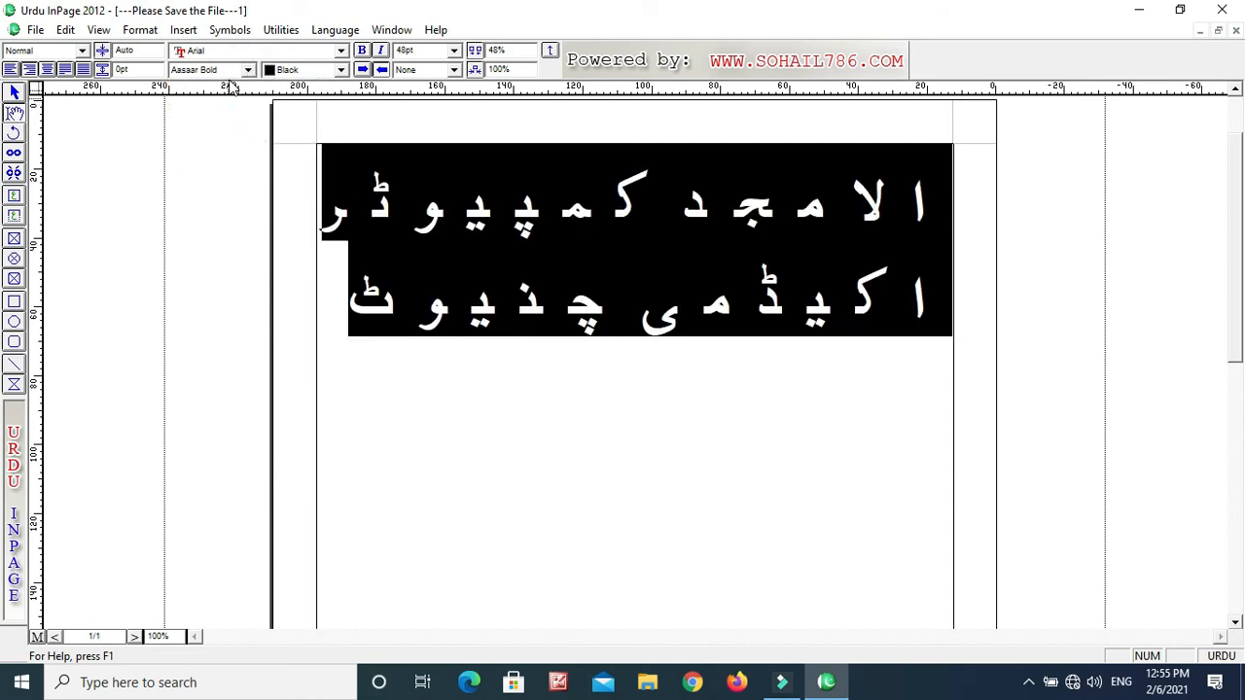
# Try the Urdu fonts Aswad Old and Buridah on the selected line
pyautogui.click(248, 70)
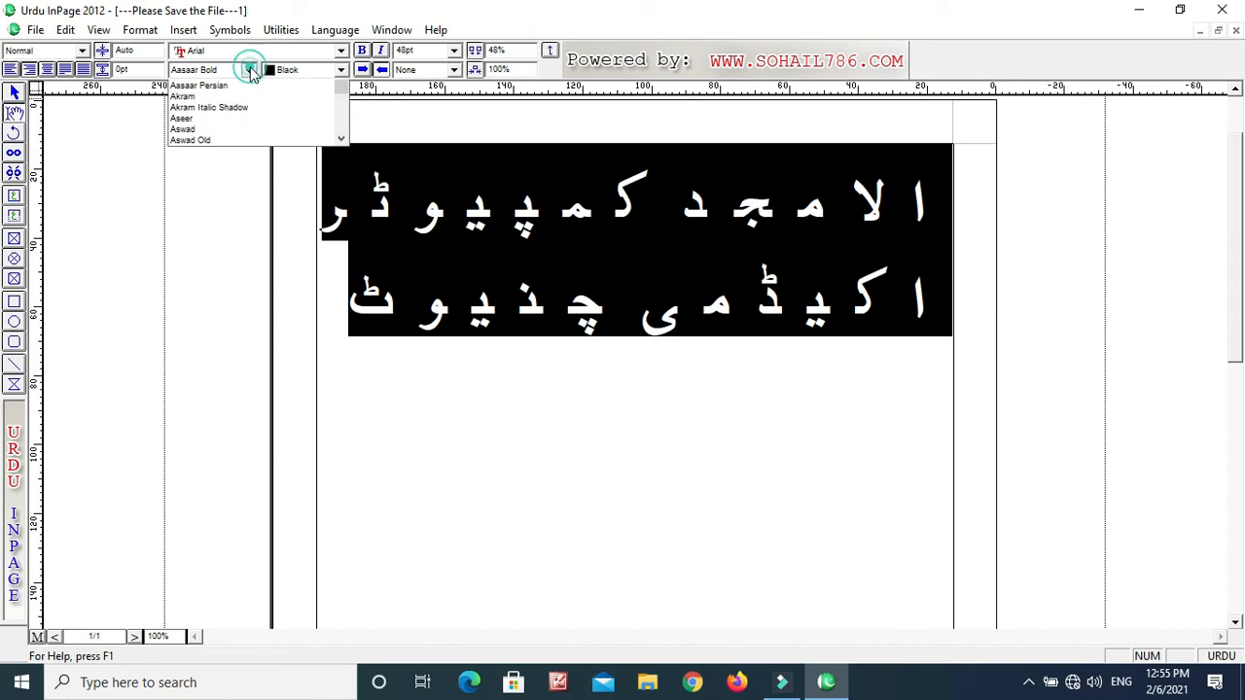
pyautogui.click(216, 163)
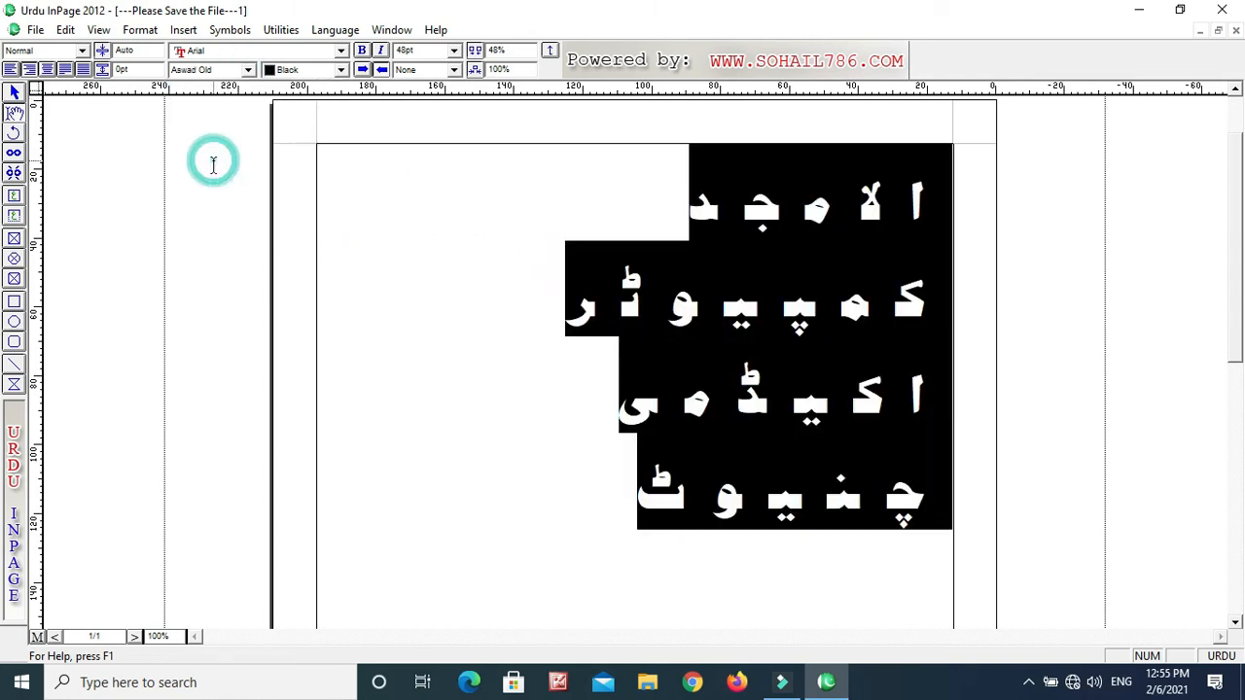
pyautogui.click(248, 72)
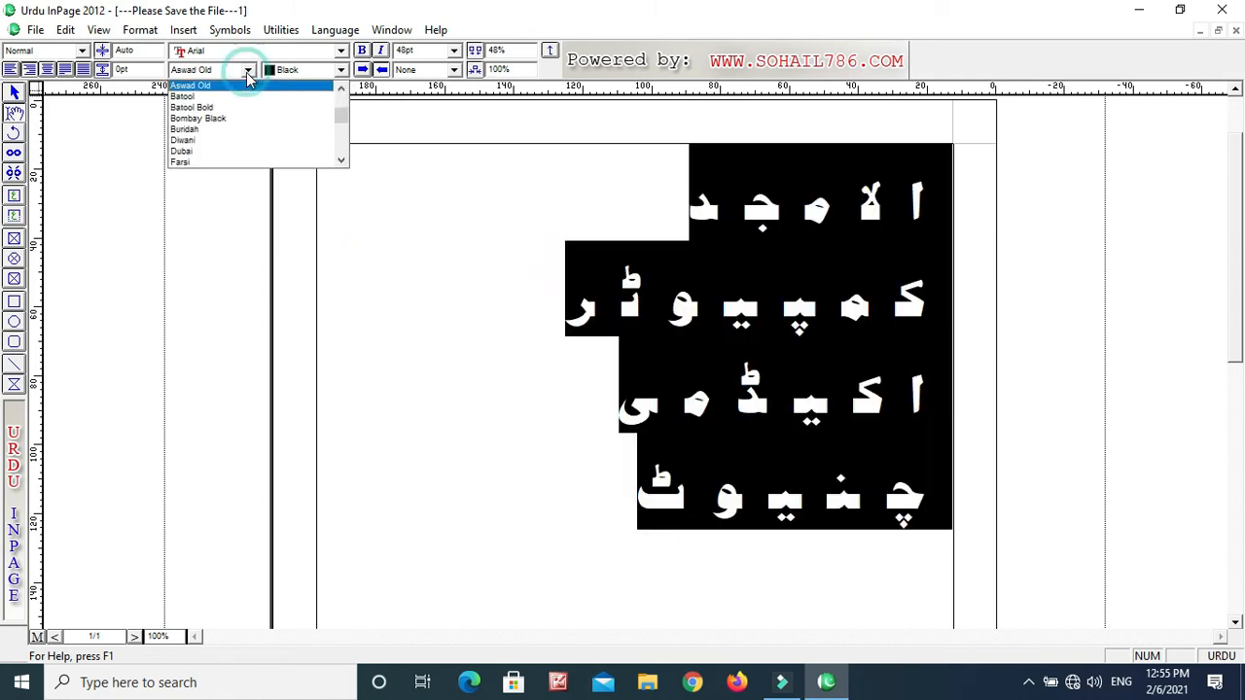
pyautogui.click(206, 130)
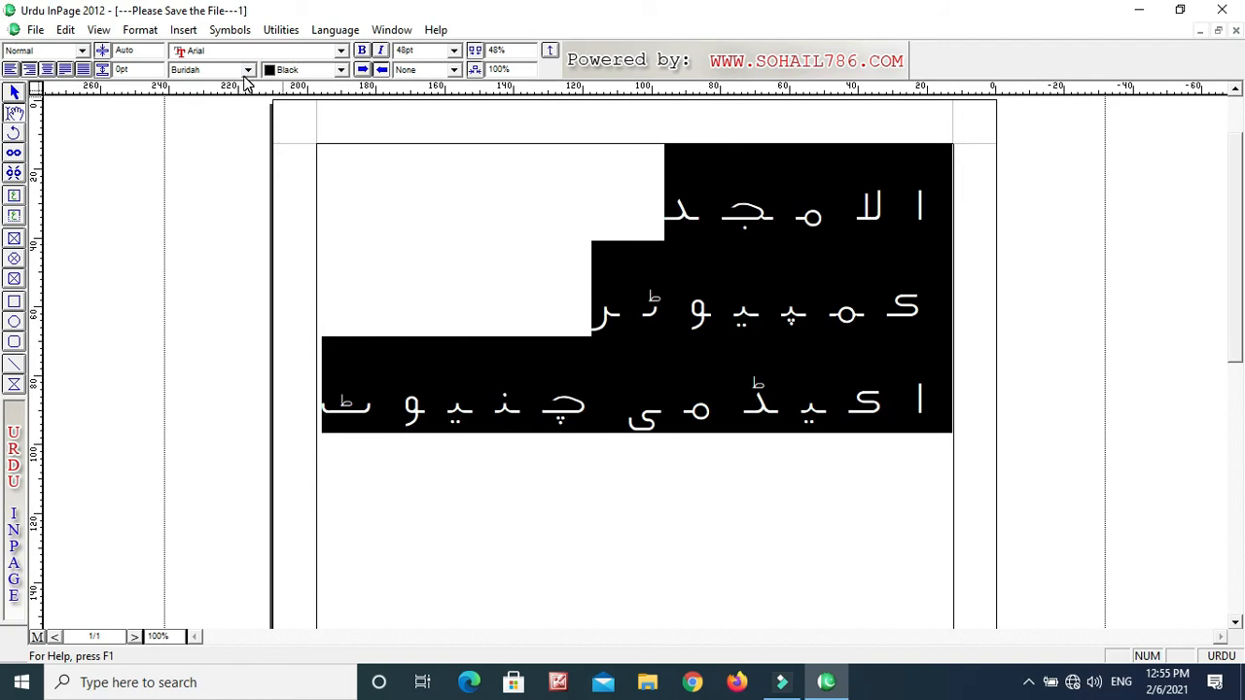
# Try the Urdu font Aasaar on the selected text
pyautogui.click(248, 71)
pyautogui.scroll(5, 336, 117)
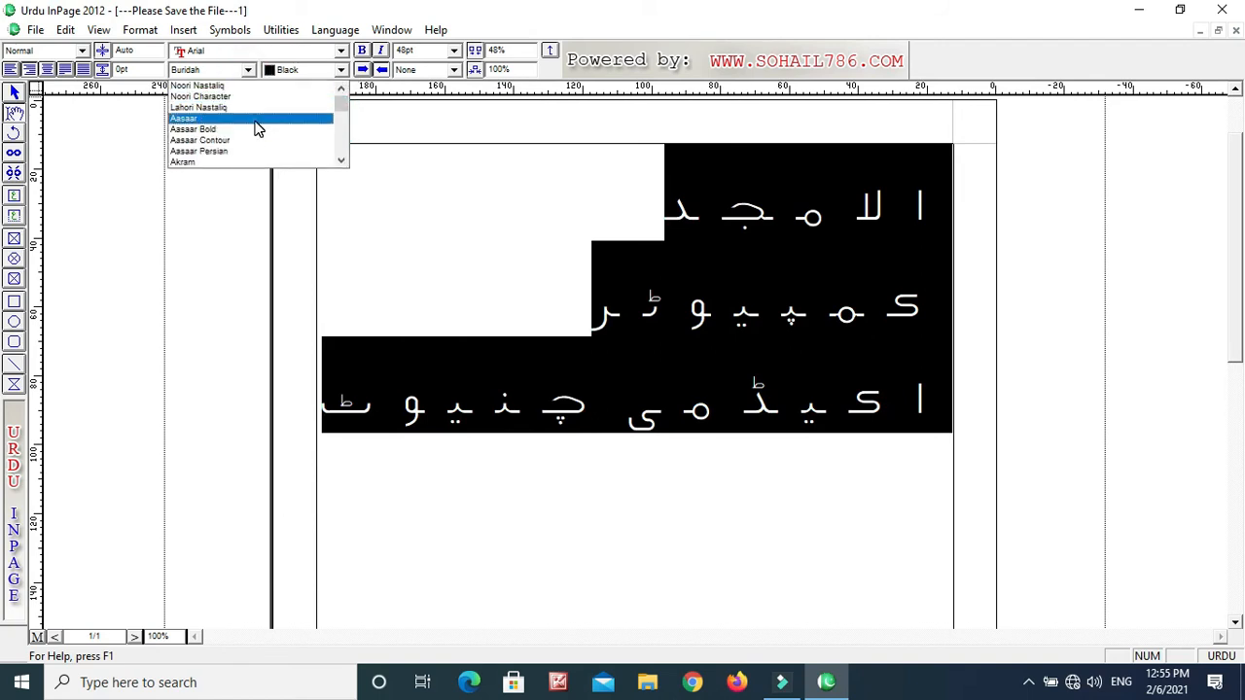
pyautogui.click(254, 121)
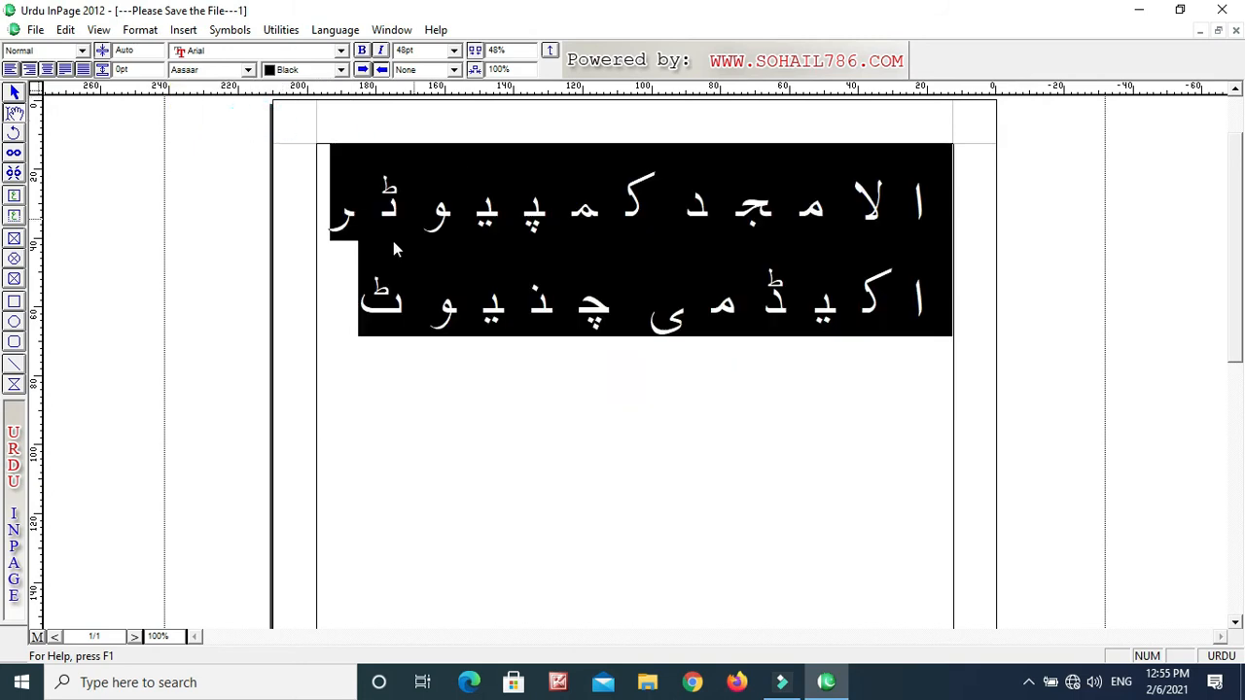
# Set the selected text's Urdu font to Noori Nastaliq and its colour to Red
pyautogui.click(249, 71)
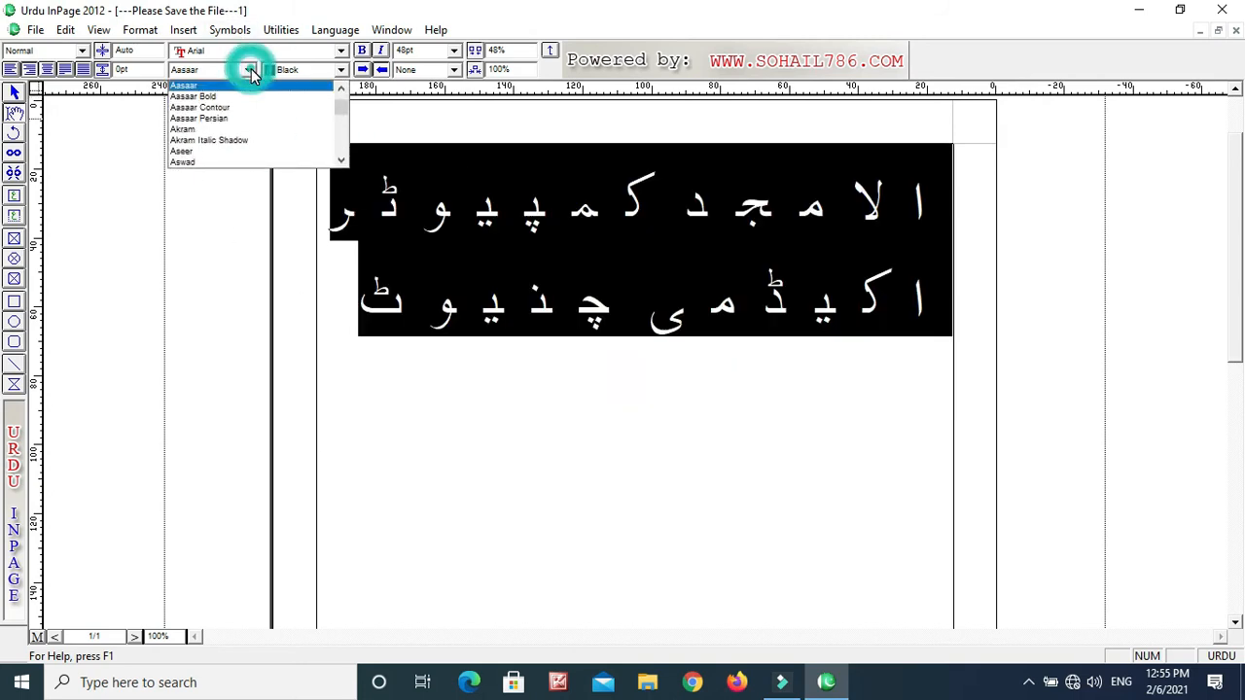
pyautogui.click(340, 110)
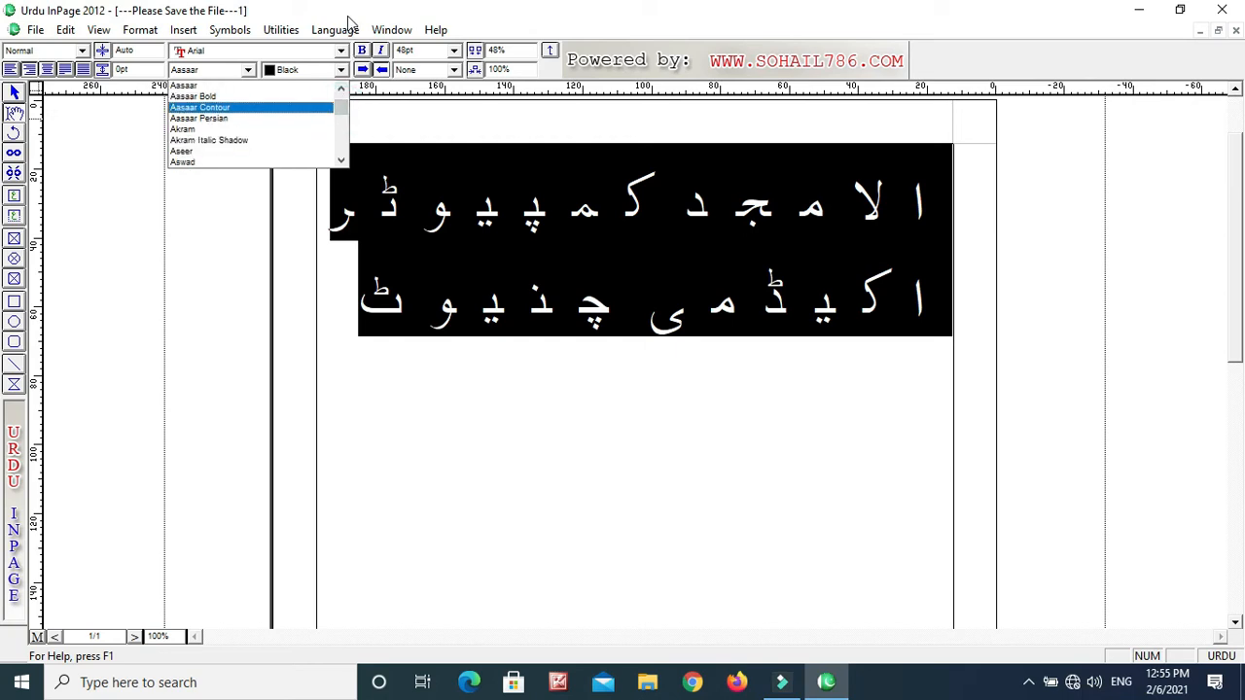
pyautogui.click(341, 98)
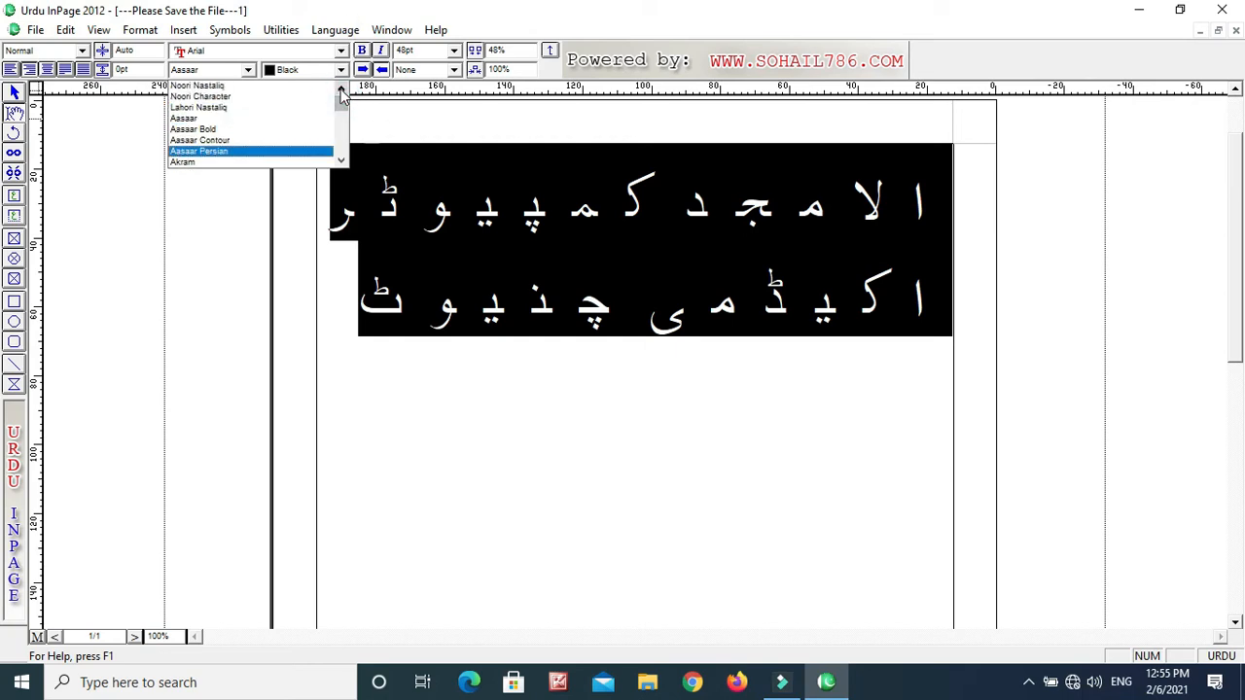
pyautogui.click(234, 89)
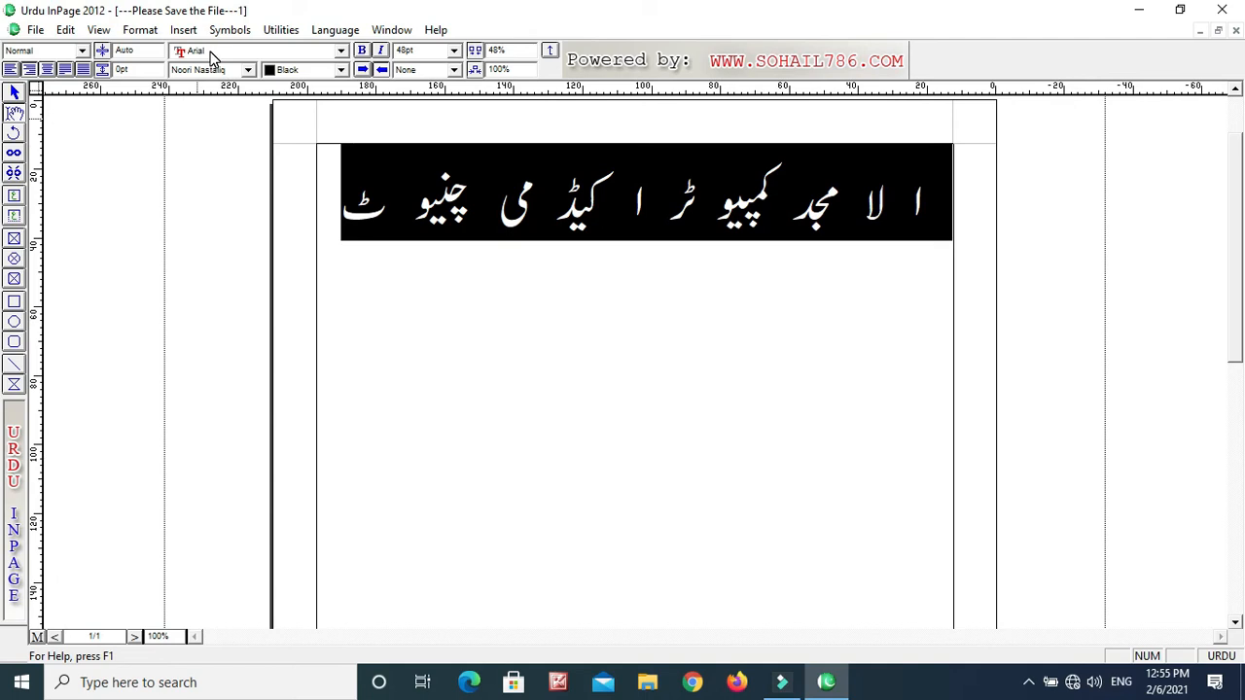
pyautogui.click(303, 70)
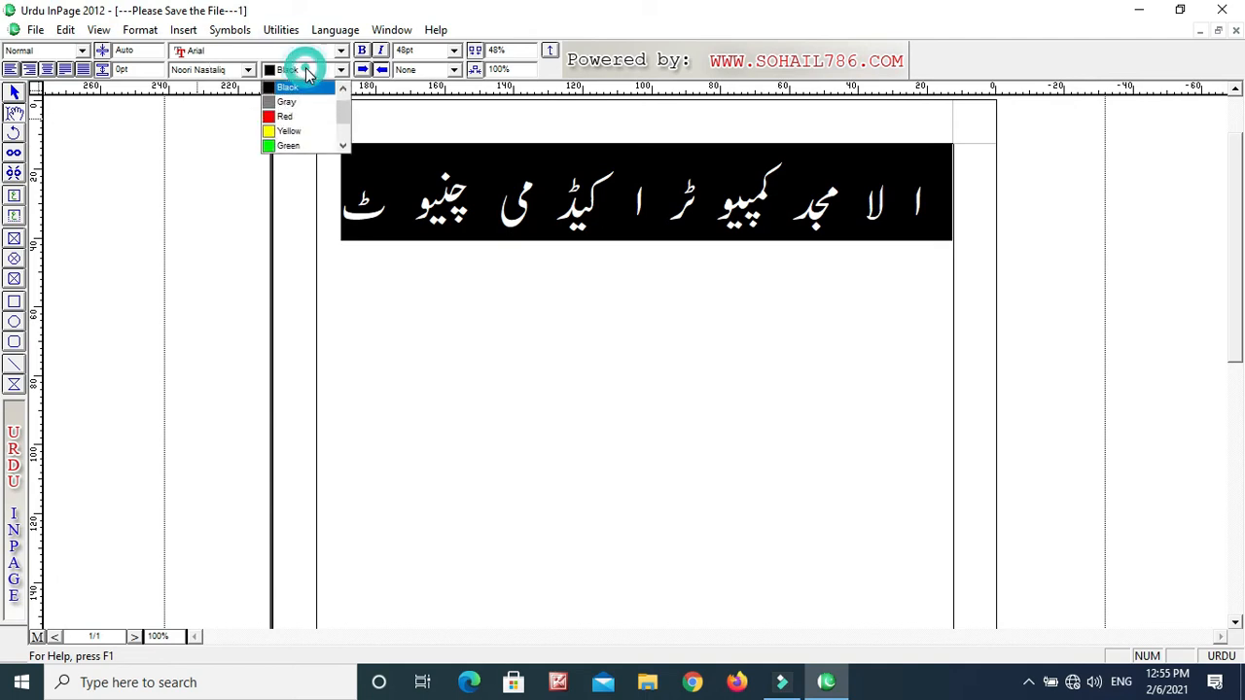
pyautogui.click(303, 117)
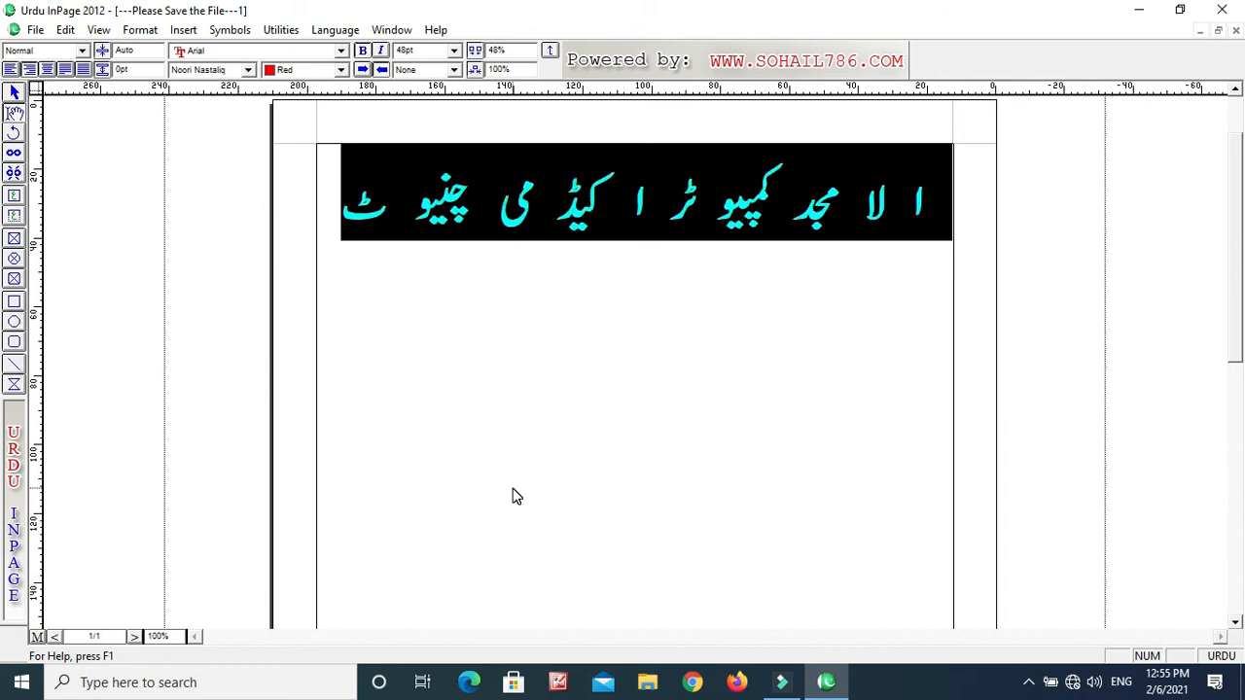
# Try bold and italic formatting on the selected text and switch both off again
pyautogui.click(381, 51)
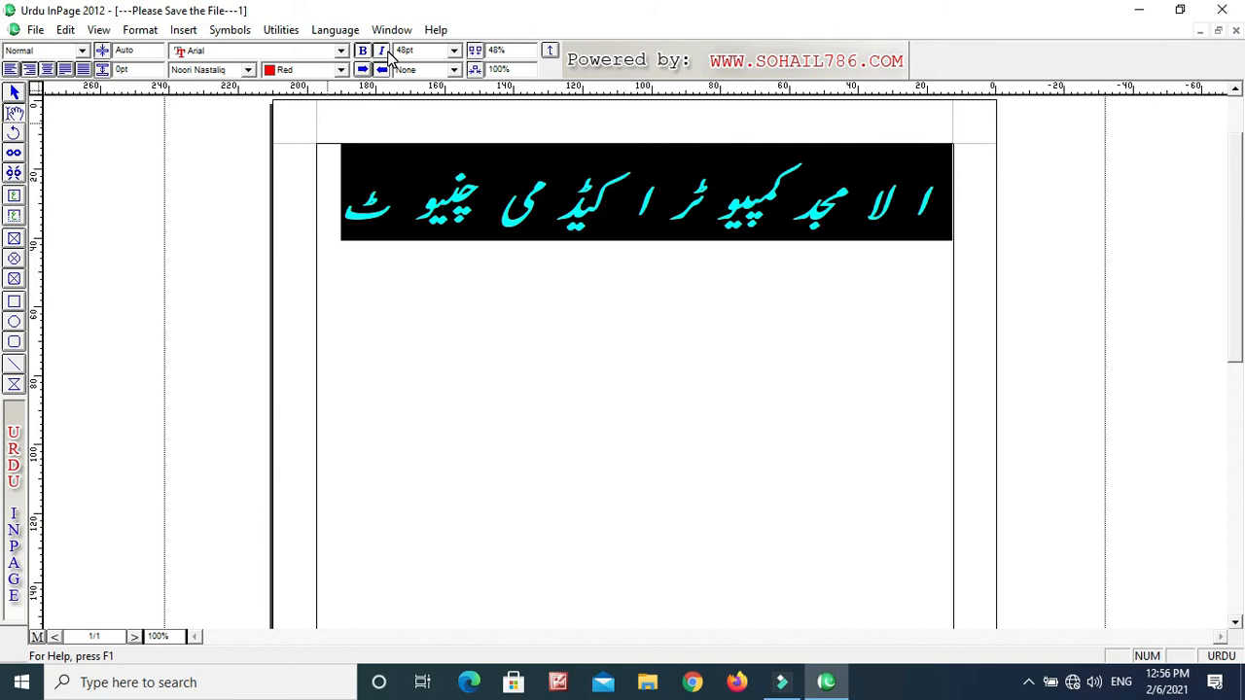
pyautogui.click(387, 55)
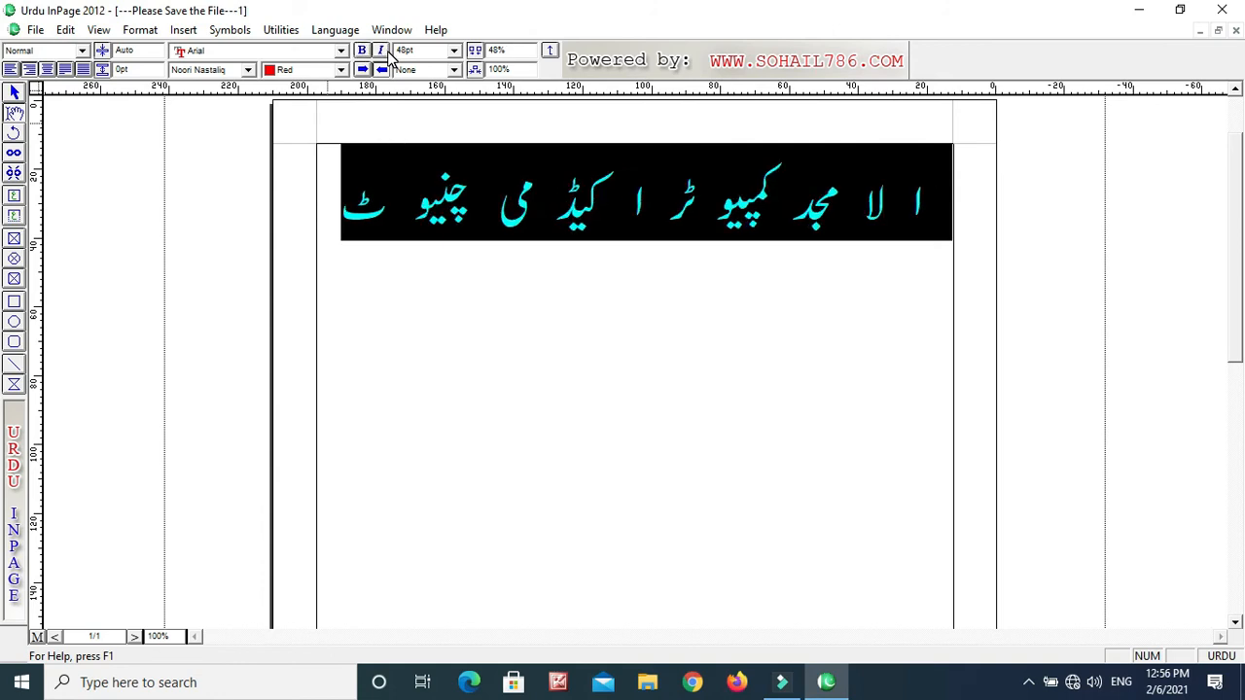
pyautogui.hotkey('ctrl', 'l')
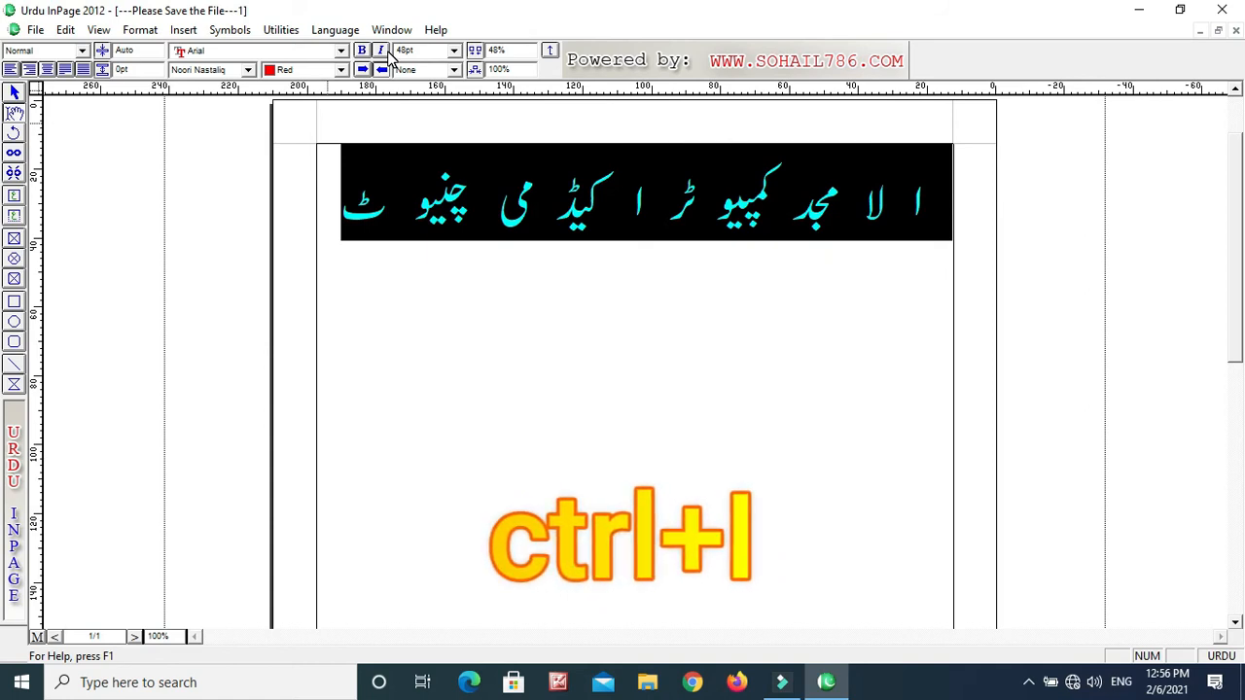
pyautogui.hotkey('ctrl', 'b')
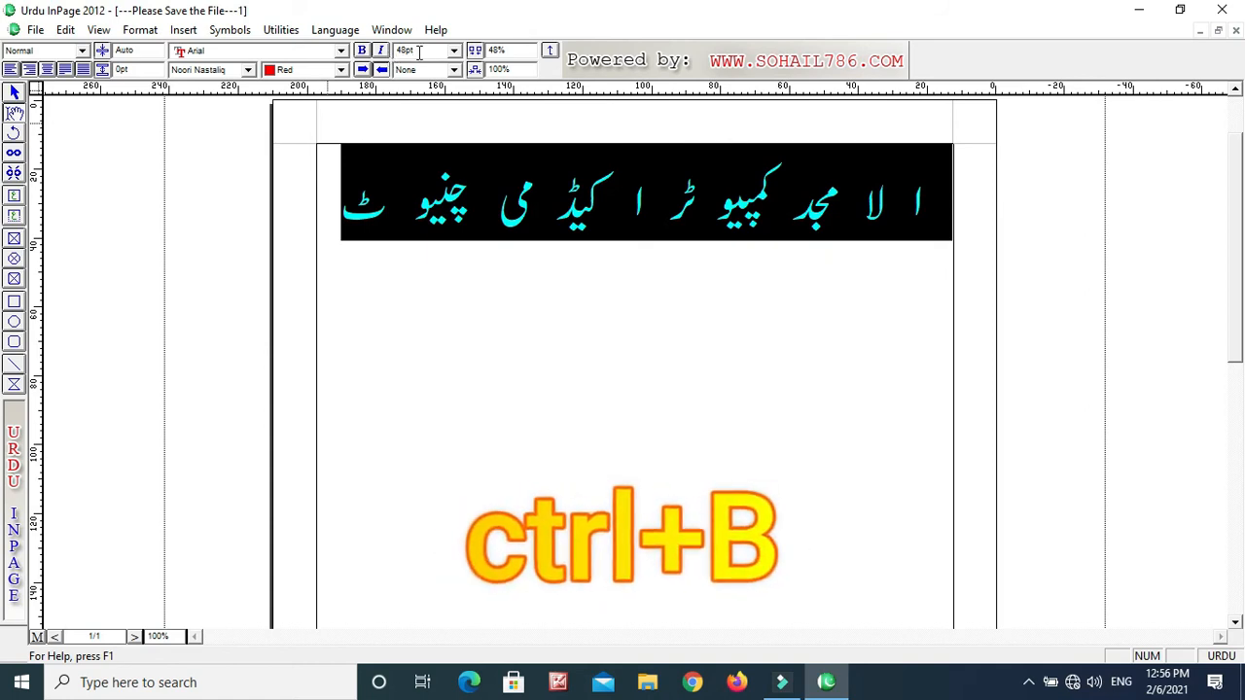
# Set the selected text's font size to 72pt
pyautogui.click(455, 51)
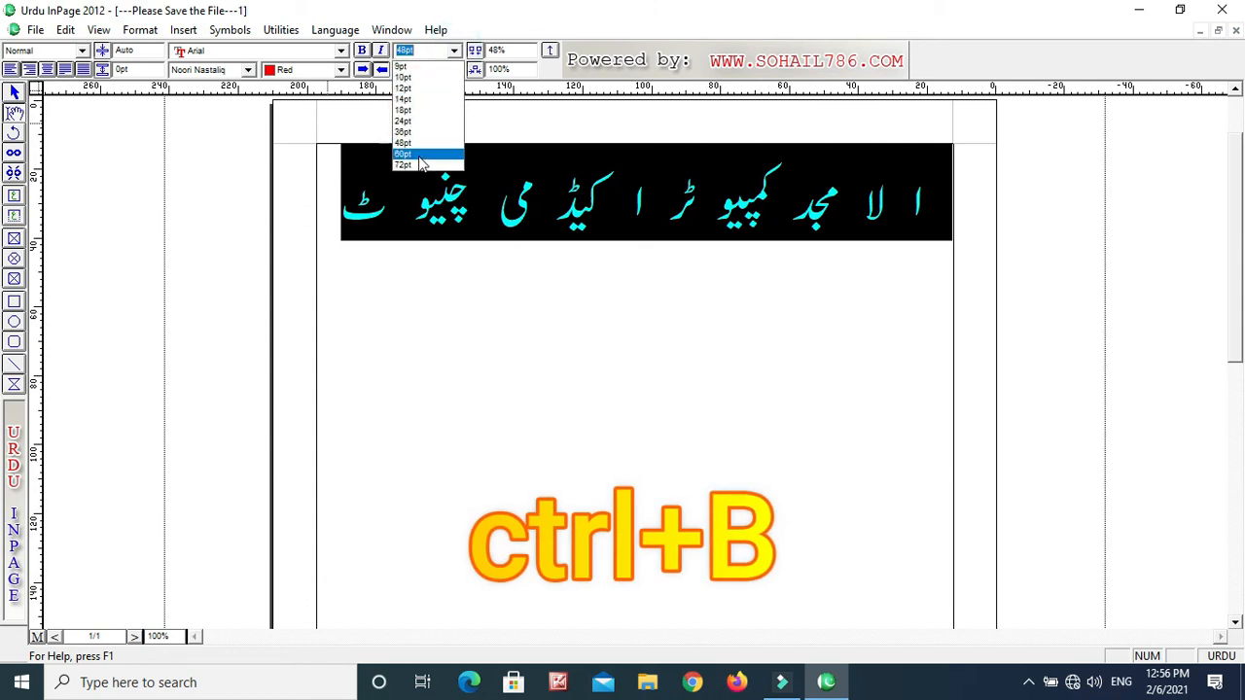
pyautogui.click(416, 165)
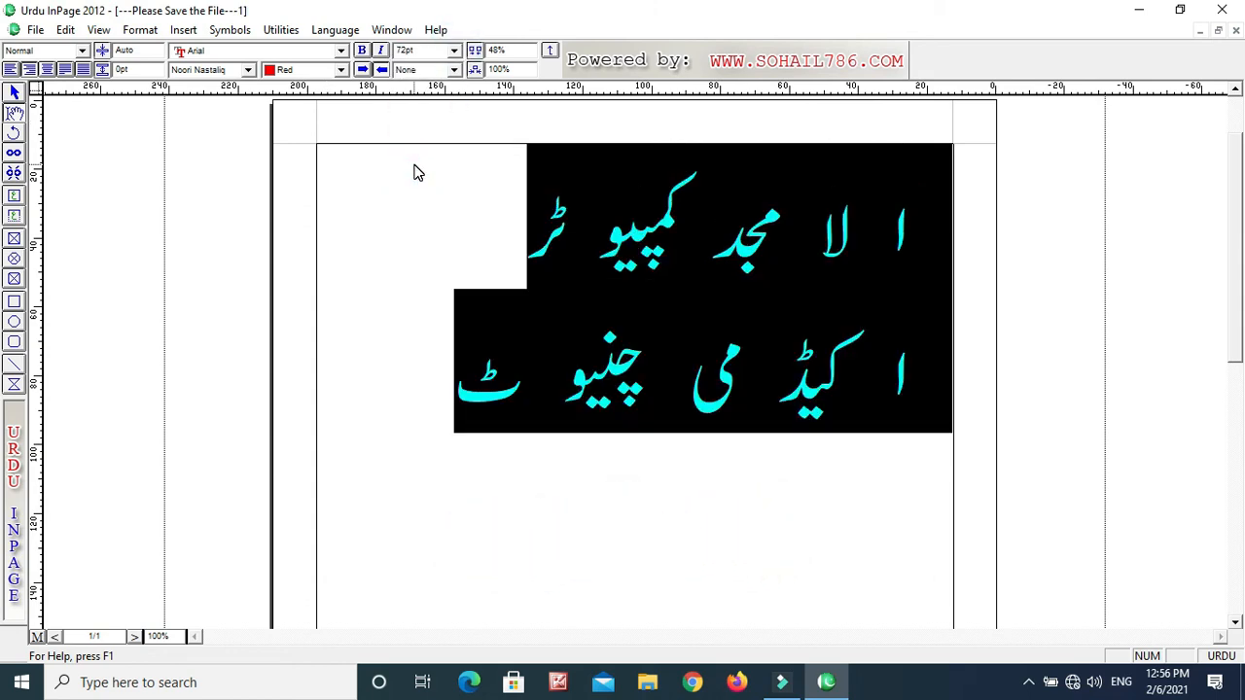
# Try the Double, Single and Overline line styles on the selected text, and set the style back to None
pyautogui.click(453, 70)
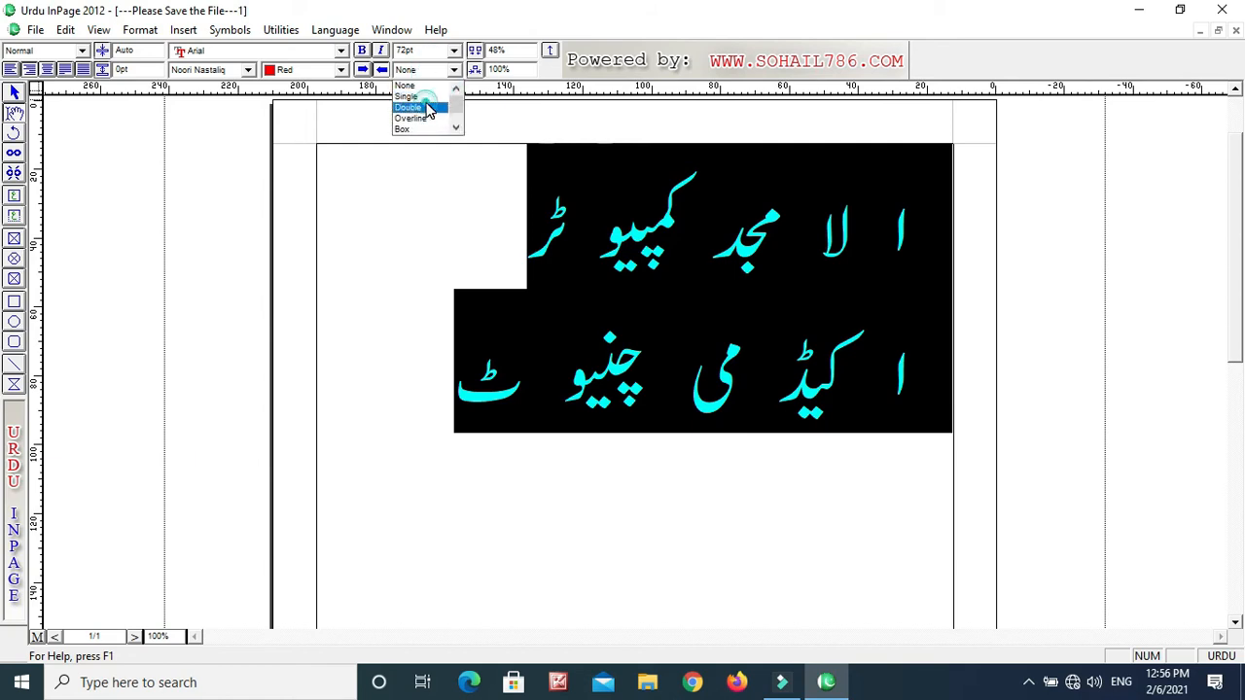
pyautogui.click(425, 107)
pyautogui.click(434, 69)
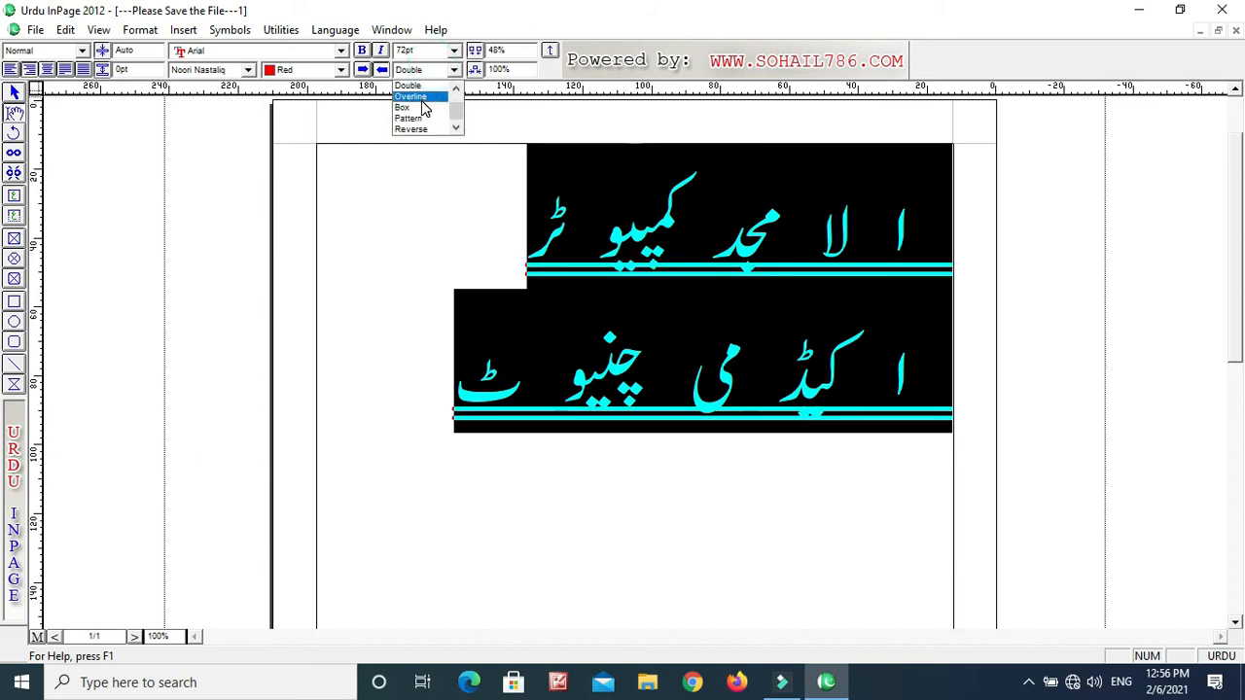
pyautogui.moveTo(458, 110); pyautogui.dragTo(458, 98)
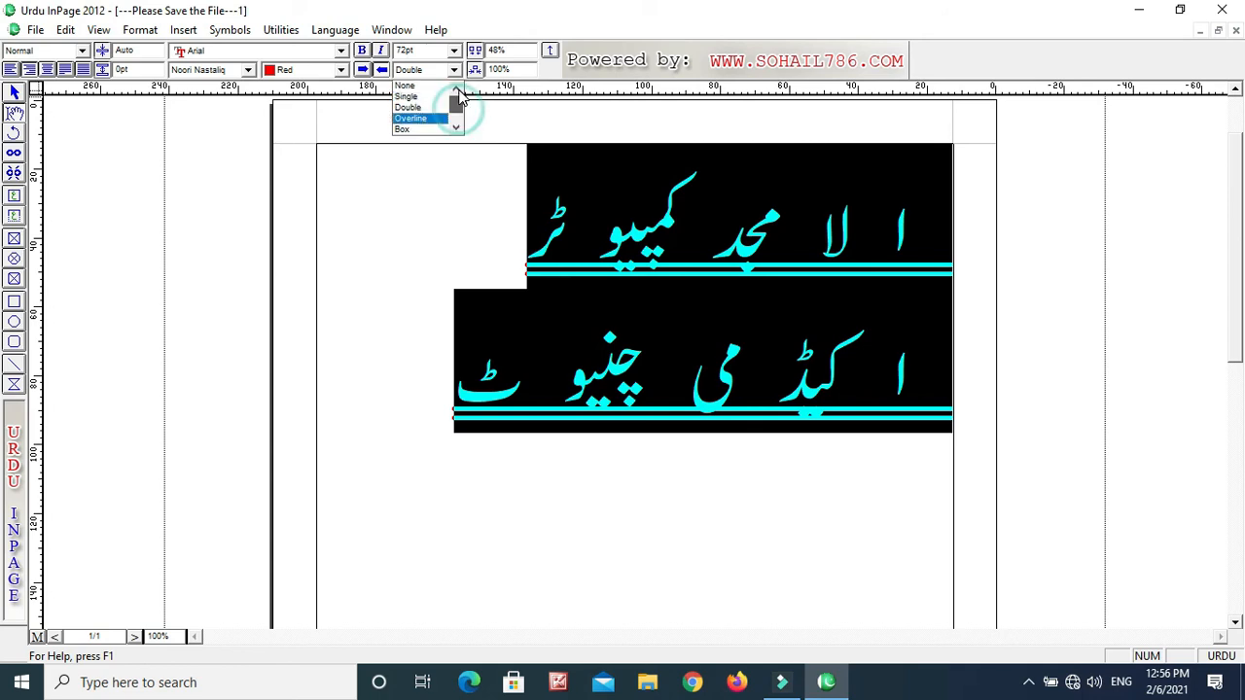
pyautogui.click(422, 97)
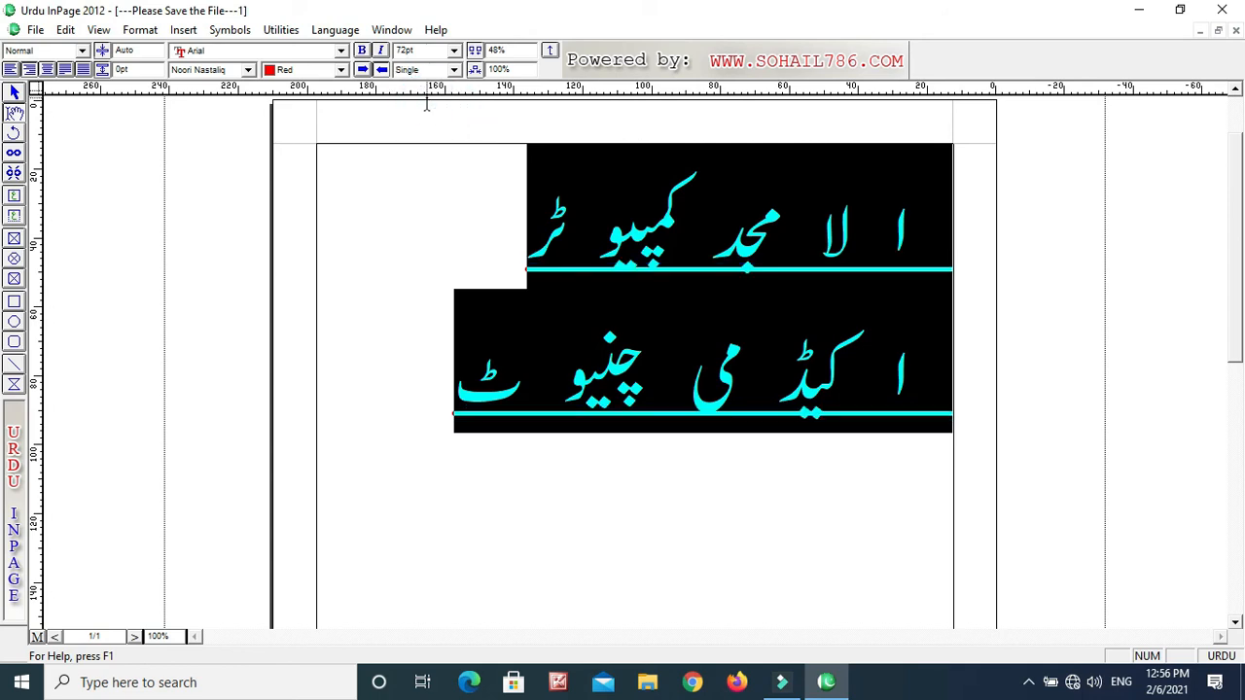
pyautogui.click(453, 69)
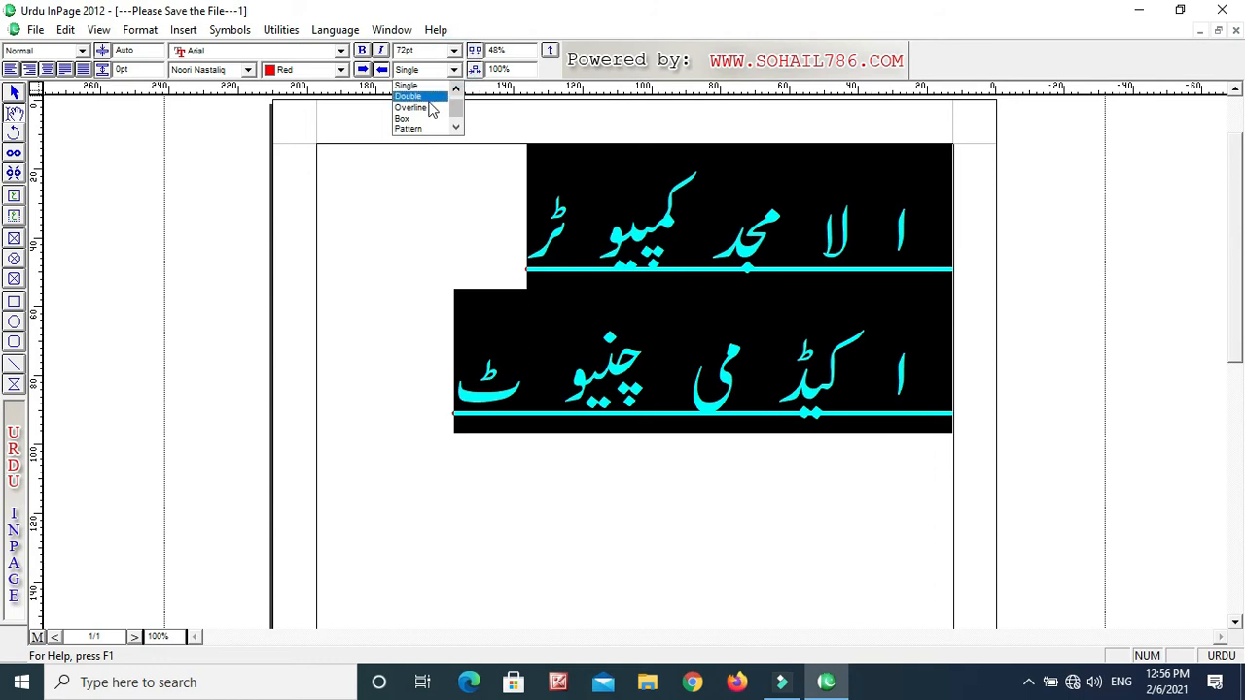
pyautogui.click(424, 97)
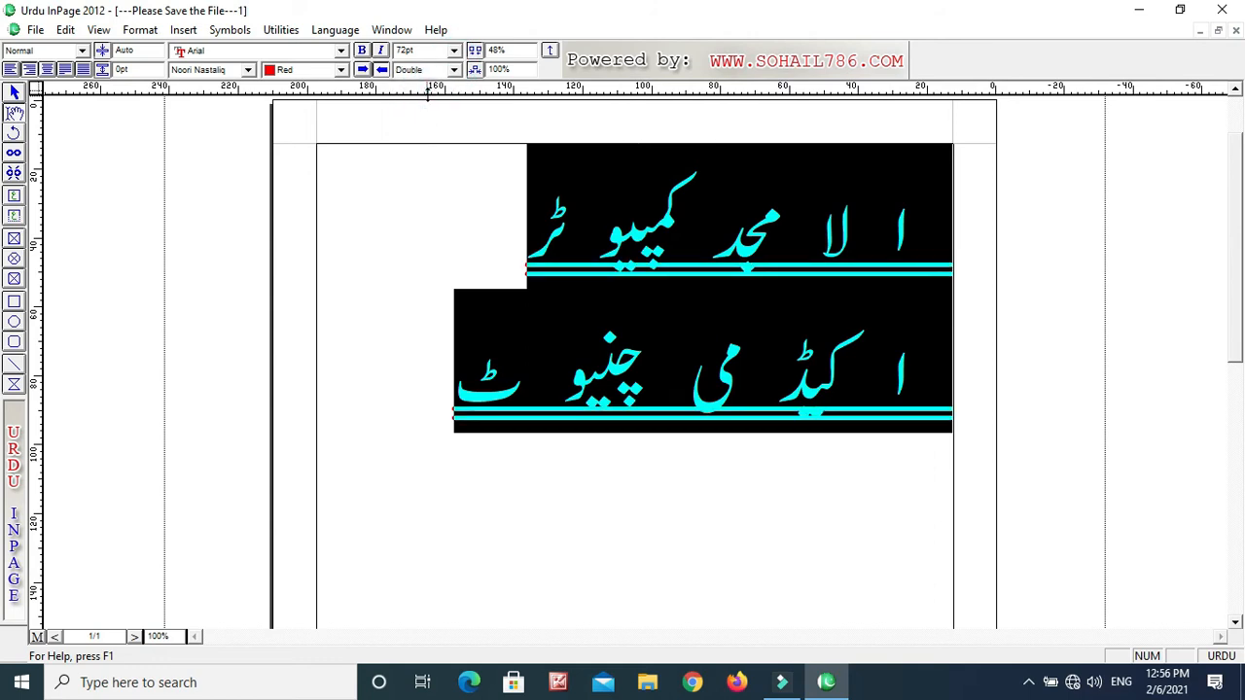
pyautogui.click(453, 70)
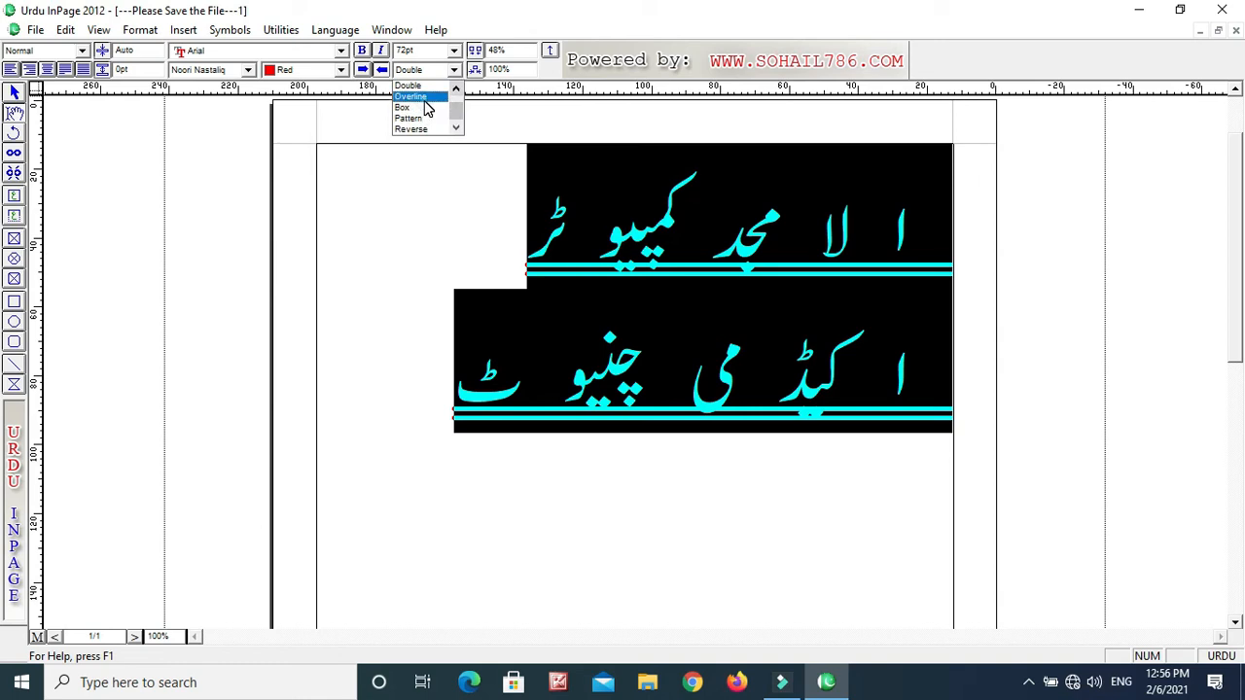
pyautogui.click(424, 97)
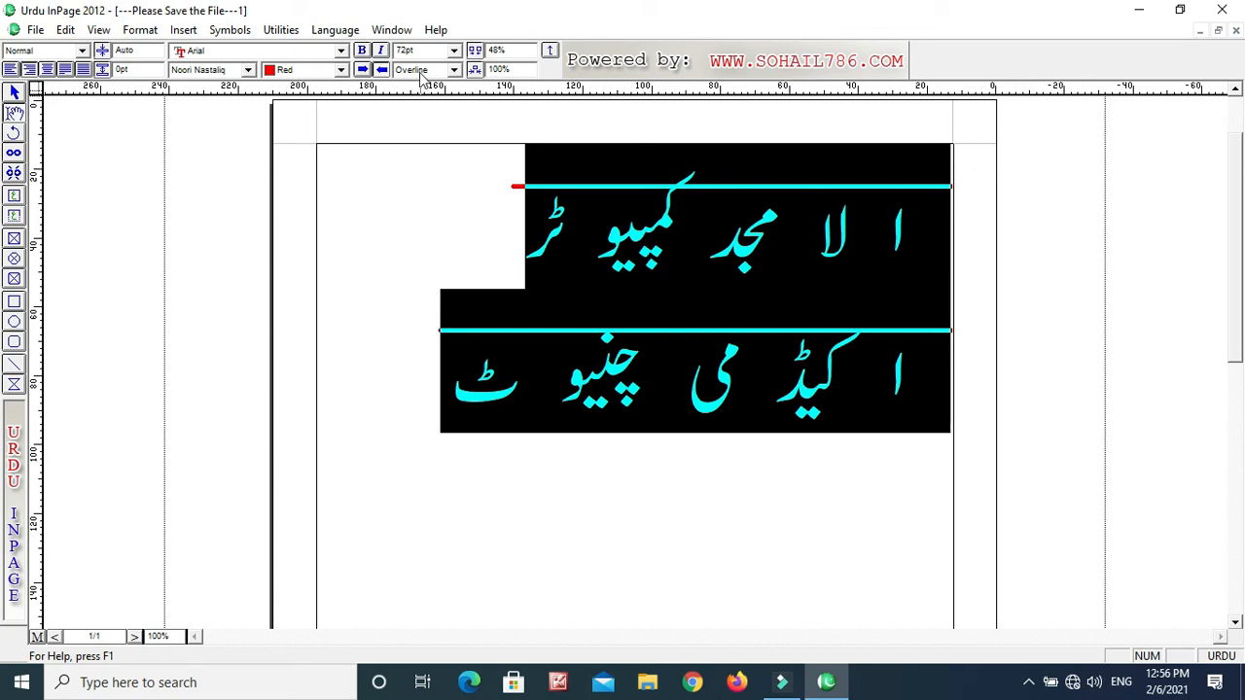
pyautogui.click(454, 70)
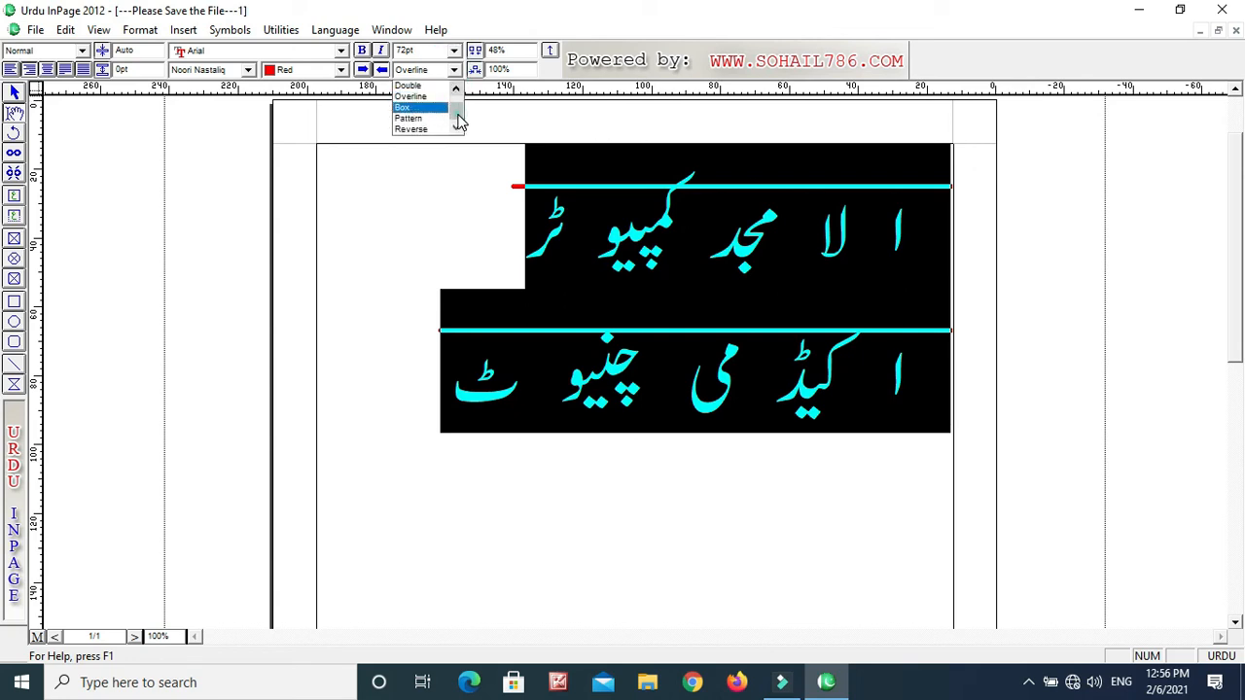
pyautogui.moveTo(459, 121); pyautogui.dragTo(461, 78)
pyautogui.click(406, 86)
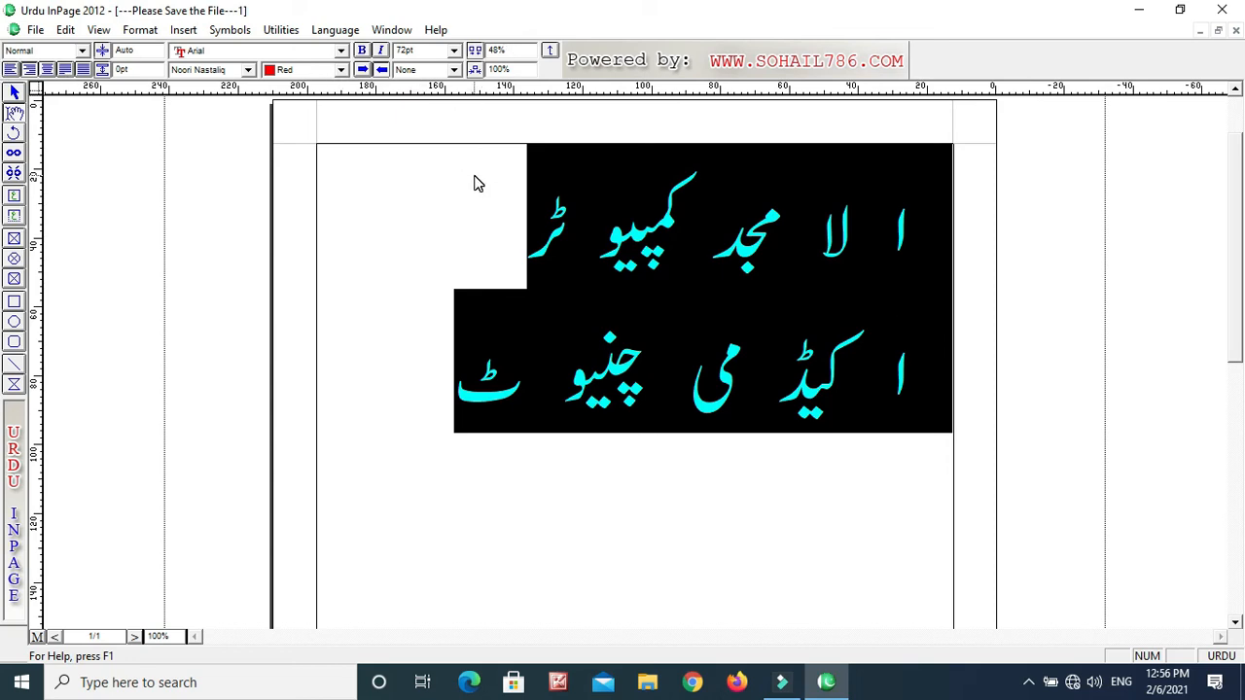
# Gradually reduce the selected text's character spacing to -14%
pyautogui.hotkey('ctrl', 'F12')
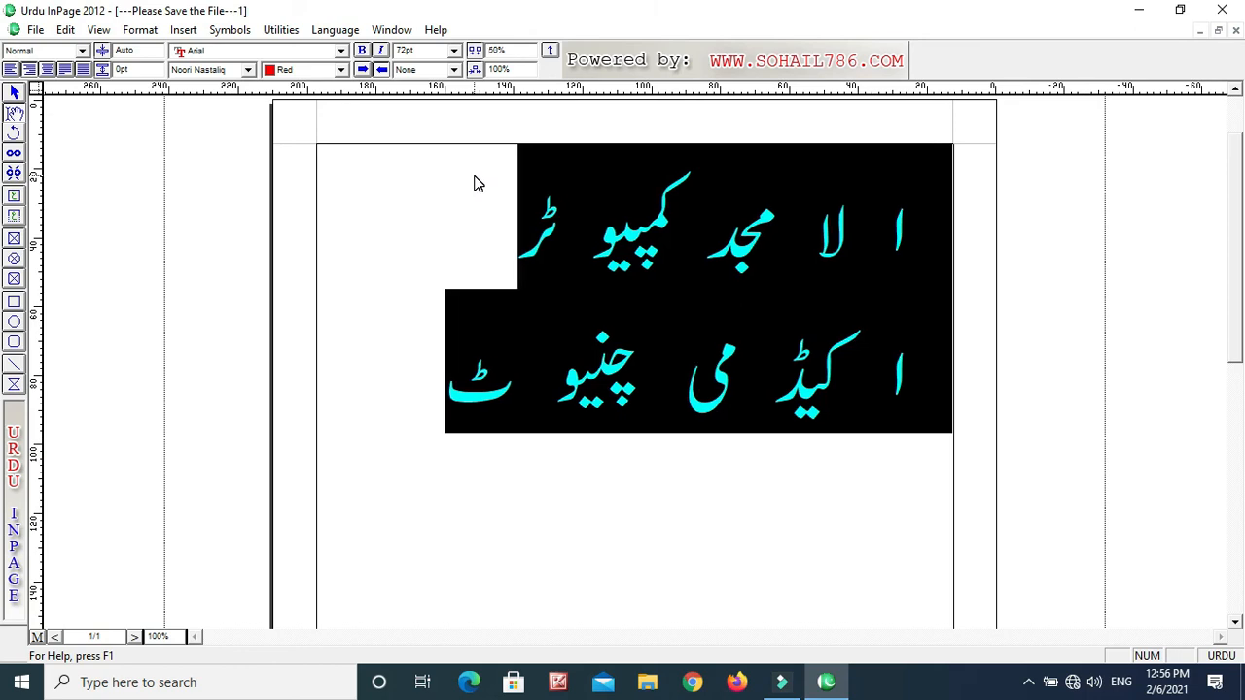
pyautogui.hotkey('ctrl', 'F11')
pyautogui.hotkey('ctrl', 'F11')
pyautogui.hotkey('ctrl', 'F11')
pyautogui.hotkey('ctrl', 'F11')
pyautogui.hotkey('ctrl', 'F11')
pyautogui.hotkey('ctrl', 'F11')
pyautogui.hotkey('ctrl', 'F11')
pyautogui.hotkey('ctrl', 'F11')
pyautogui.hotkey('ctrl', 'F11')
pyautogui.hotkey('ctrl', 'F11')
pyautogui.hotkey('ctrl', 'F11')
pyautogui.hotkey('ctrl', 'F11')
pyautogui.hotkey('ctrl', 'F11')
pyautogui.hotkey('ctrl', 'F11')
pyautogui.hotkey('ctrl', 'F11')
pyautogui.hotkey('ctrl', 'F11')
pyautogui.hotkey('ctrl', 'F11')
pyautogui.hotkey('ctrl', 'F11')
pyautogui.hotkey('ctrl', 'F11')
pyautogui.hotkey('ctrl', 'F11')
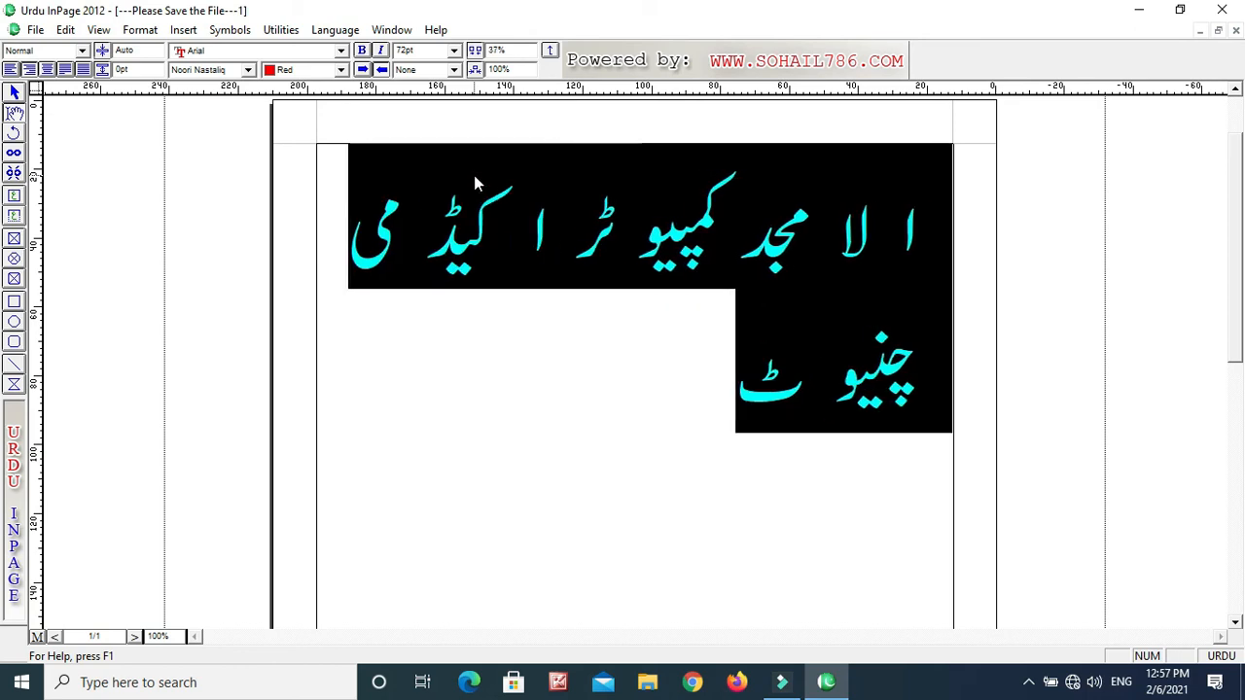
pyautogui.hotkey('ctrl', 'F11')
pyautogui.hotkey('ctrl', 'F11')
pyautogui.hotkey('ctrl', 'F11')
pyautogui.hotkey('ctrl', 'F11')
pyautogui.hotkey('ctrl', 'F11')
pyautogui.hotkey('ctrl', 'F11')
pyautogui.hotkey('ctrl', 'F11')
pyautogui.hotkey('ctrl', 'F11')
pyautogui.hotkey('ctrl', 'F11')
pyautogui.hotkey('ctrl', 'F11')
pyautogui.hotkey('ctrl', 'F11')
pyautogui.hotkey('ctrl', 'F11')
pyautogui.hotkey('ctrl', 'F11')
pyautogui.hotkey('ctrl', 'F11')
pyautogui.hotkey('ctrl', 'F11')
pyautogui.hotkey('ctrl', 'F11')
pyautogui.hotkey('ctrl', 'F11')
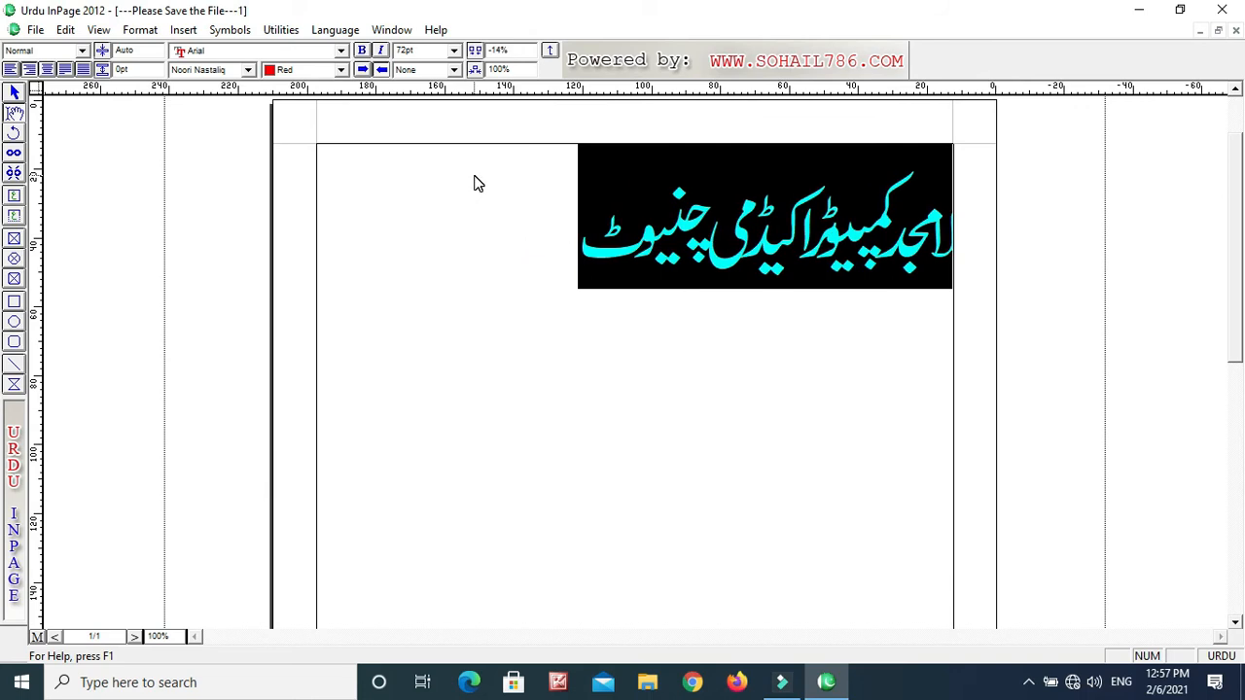
# Gradually widen the selected text's character spacing to -2%
pyautogui.hotkey('ctrl', 'F12')
pyautogui.hotkey('ctrl', 'F12')
pyautogui.hotkey('ctrl', 'F12')
pyautogui.hotkey('ctrl', 'F12')
pyautogui.hotkey('ctrl', 'F12')
pyautogui.hotkey('ctrl', 'F12')
pyautogui.hotkey('ctrl', 'F12')
pyautogui.hotkey('ctrl', 'F12')
pyautogui.hotkey('ctrl', 'F12')
pyautogui.hotkey('ctrl', 'F12')
pyautogui.hotkey('ctrl', 'F12')
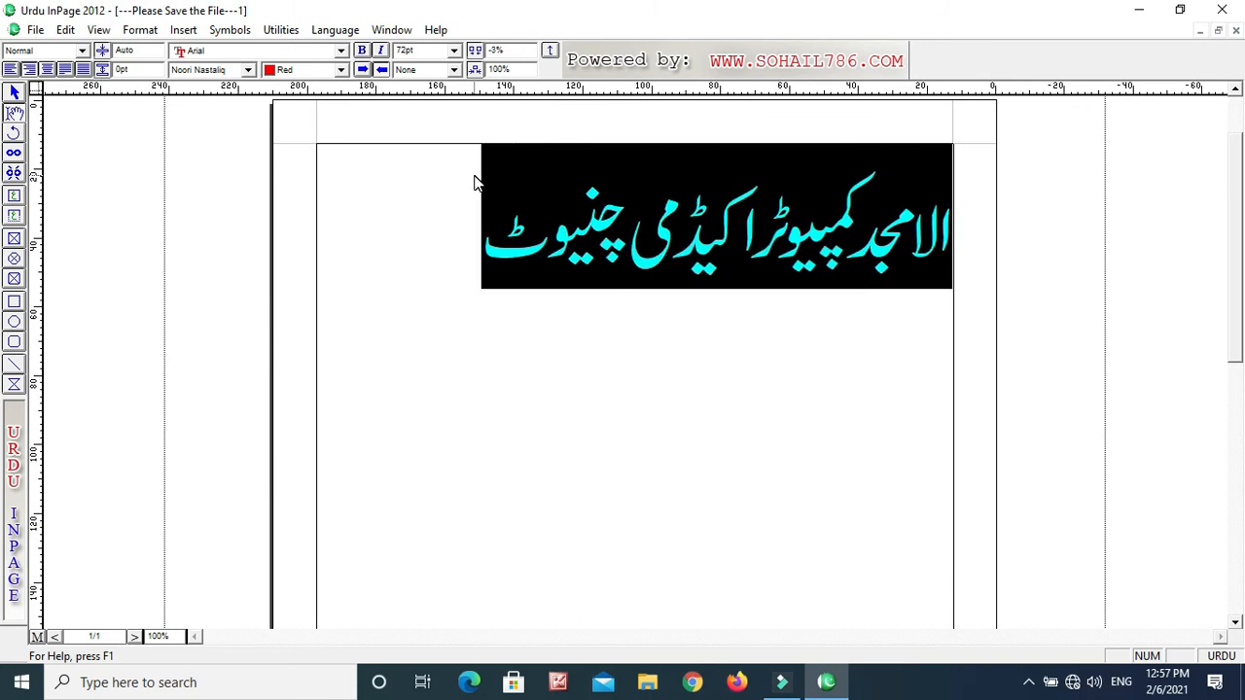
pyautogui.hotkey('ctrl', 'F12')
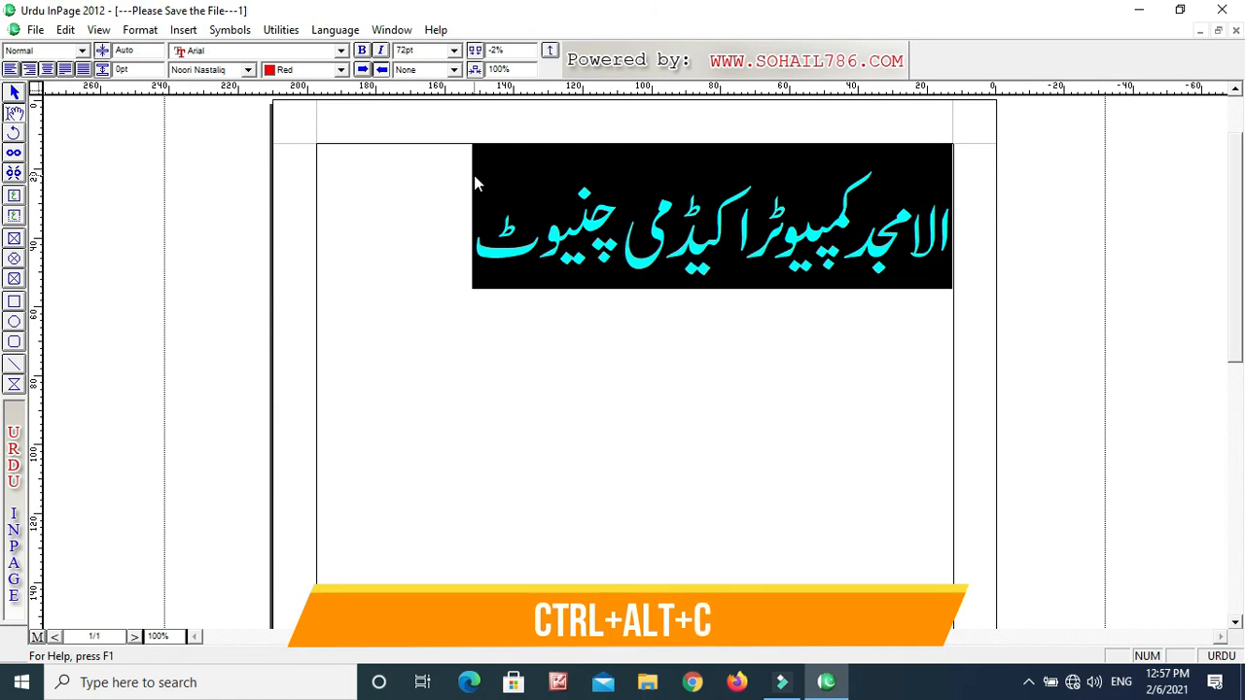
# Try centre, left, right and ordinary justified alignment on the selected line
pyautogui.hotkey('ctrl', 'alt', 'c')
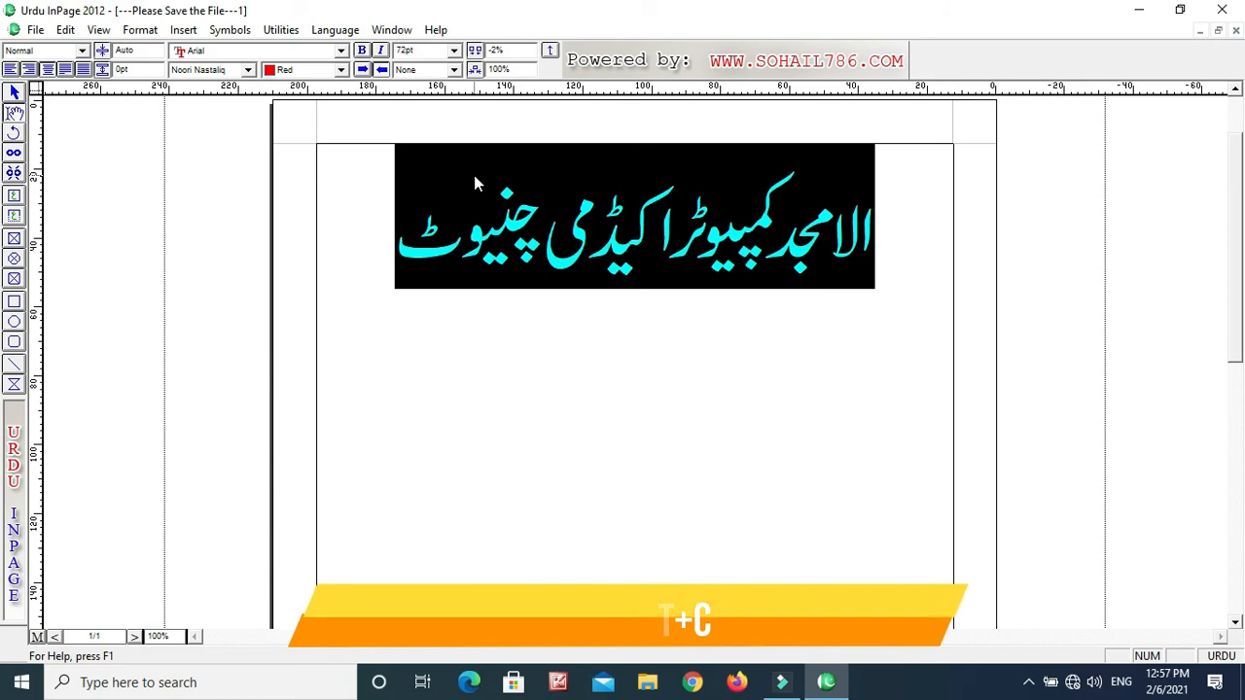
pyautogui.hotkey('ctrl', 'alt', 'l')
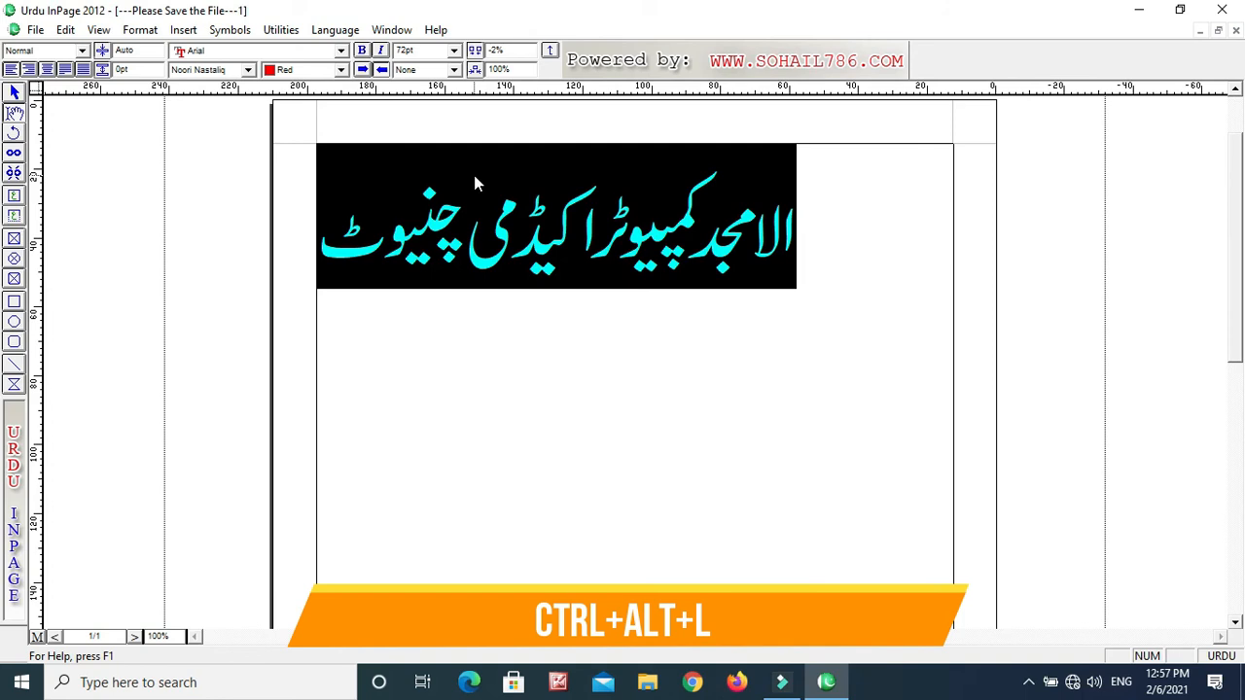
pyautogui.hotkey('ctrl', 'alt', 'r')
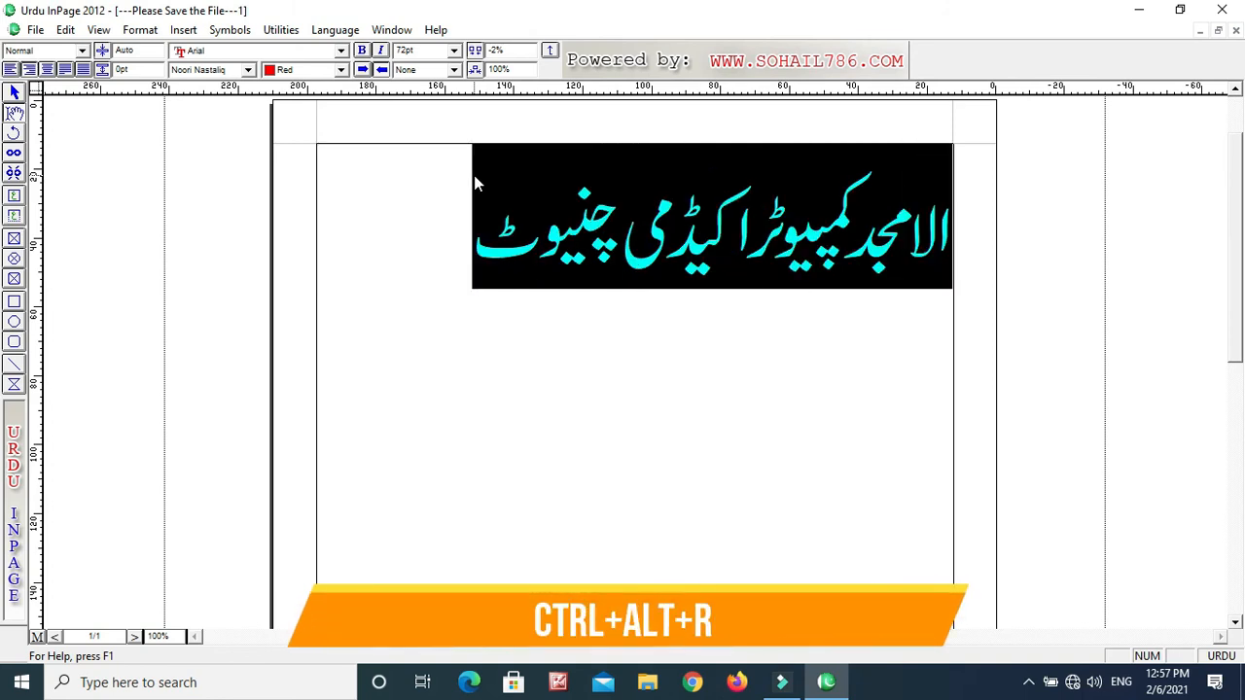
pyautogui.hotkey('ctrl', 'alt', 'j')
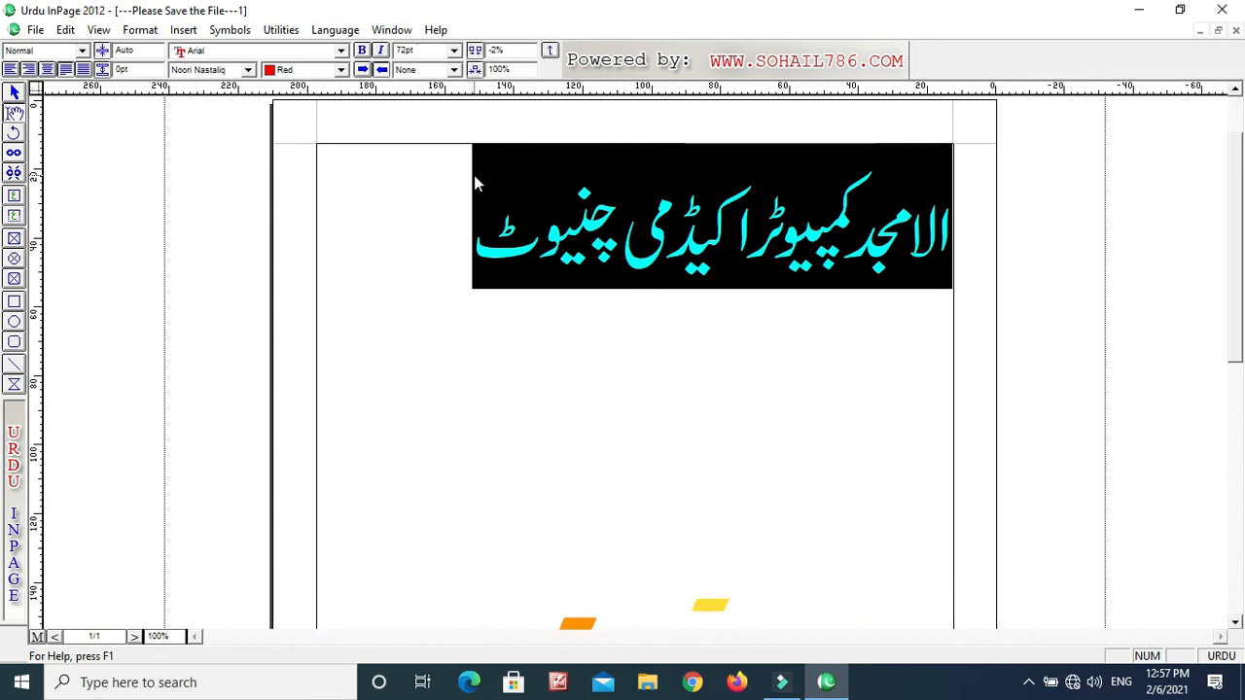
# Force-justify the selected line across the full width of the text area and start a new line below it
pyautogui.hotkey('ctrl', 'alt', 'f')
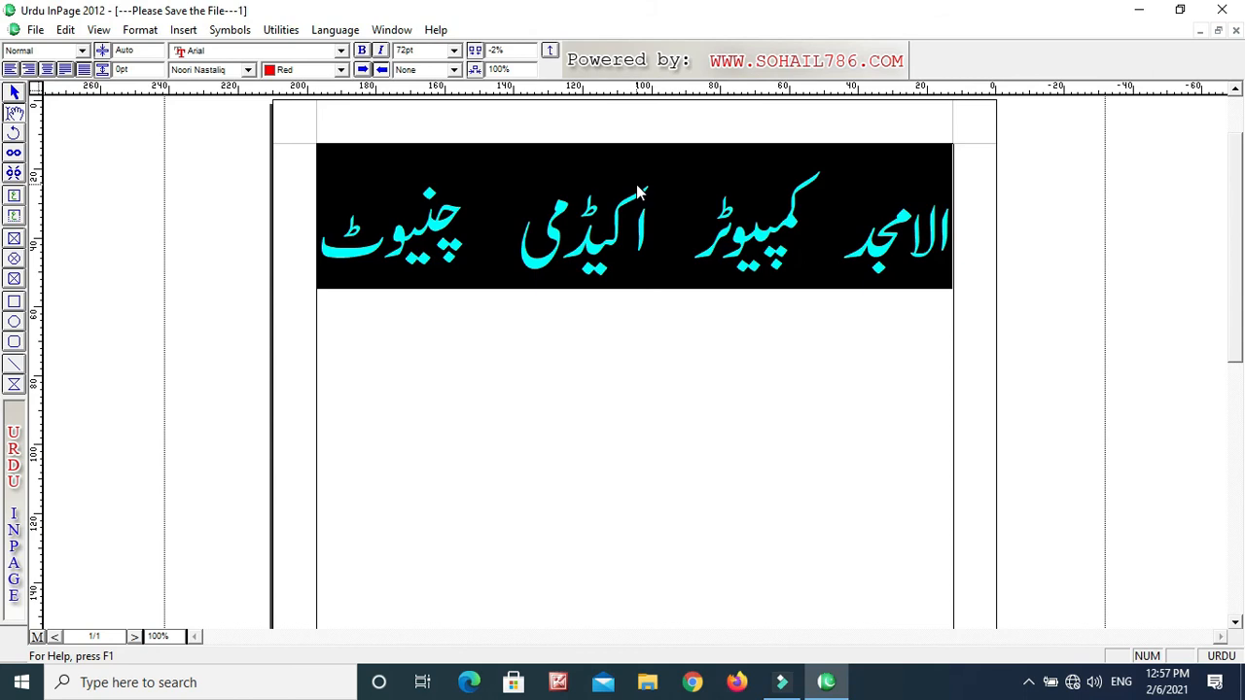
pyautogui.press('End')
pyautogui.press('Return')
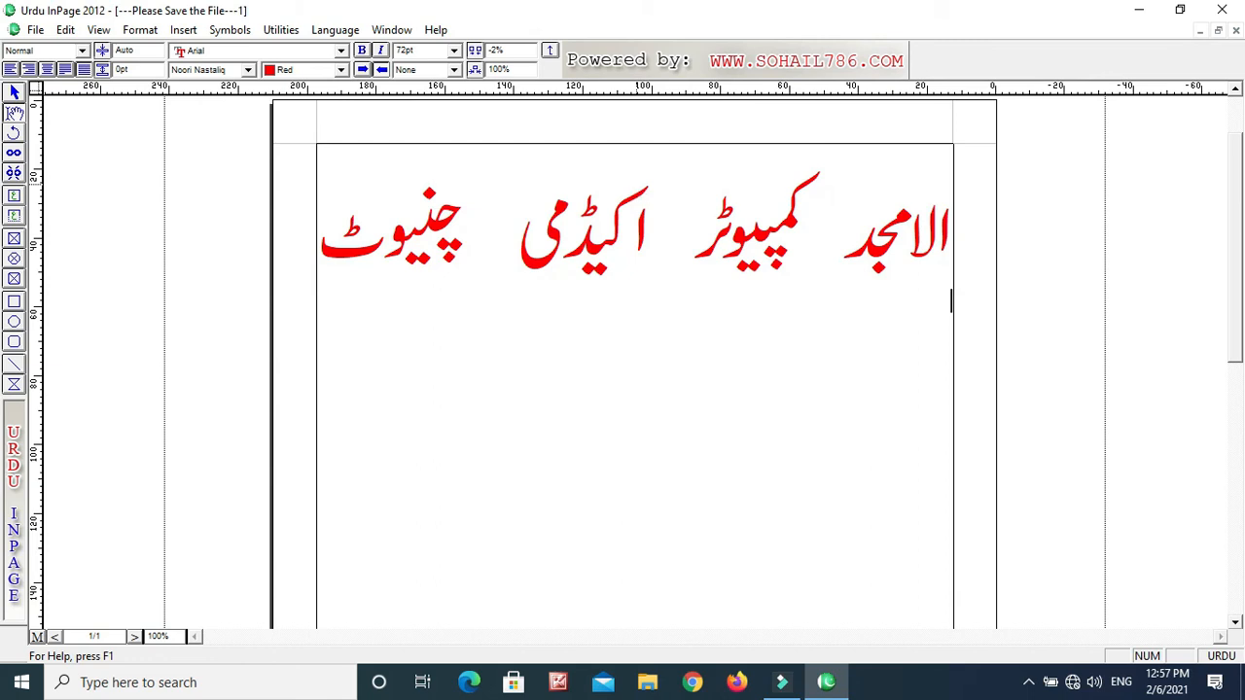
# Add the word "العرض" on the second line and set its font to Aasaar Bold
pyautogui.write('العرض')
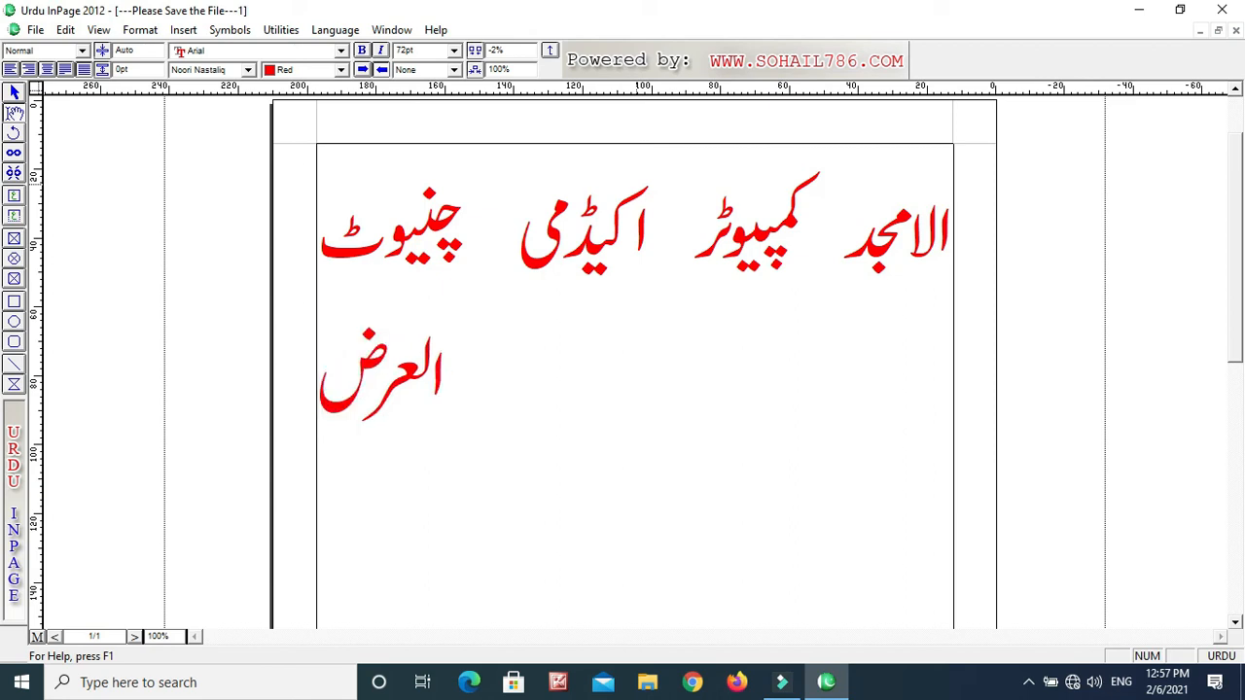
pyautogui.hotkey('shift', 'Home')
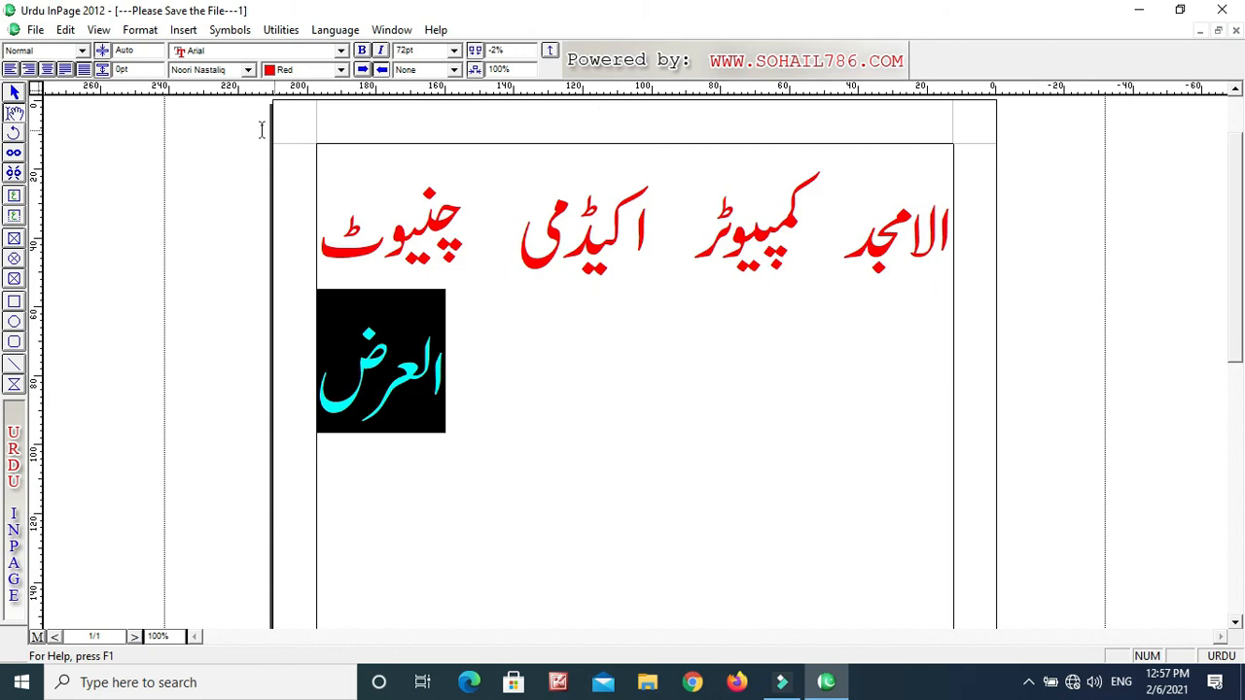
pyautogui.click(221, 71)
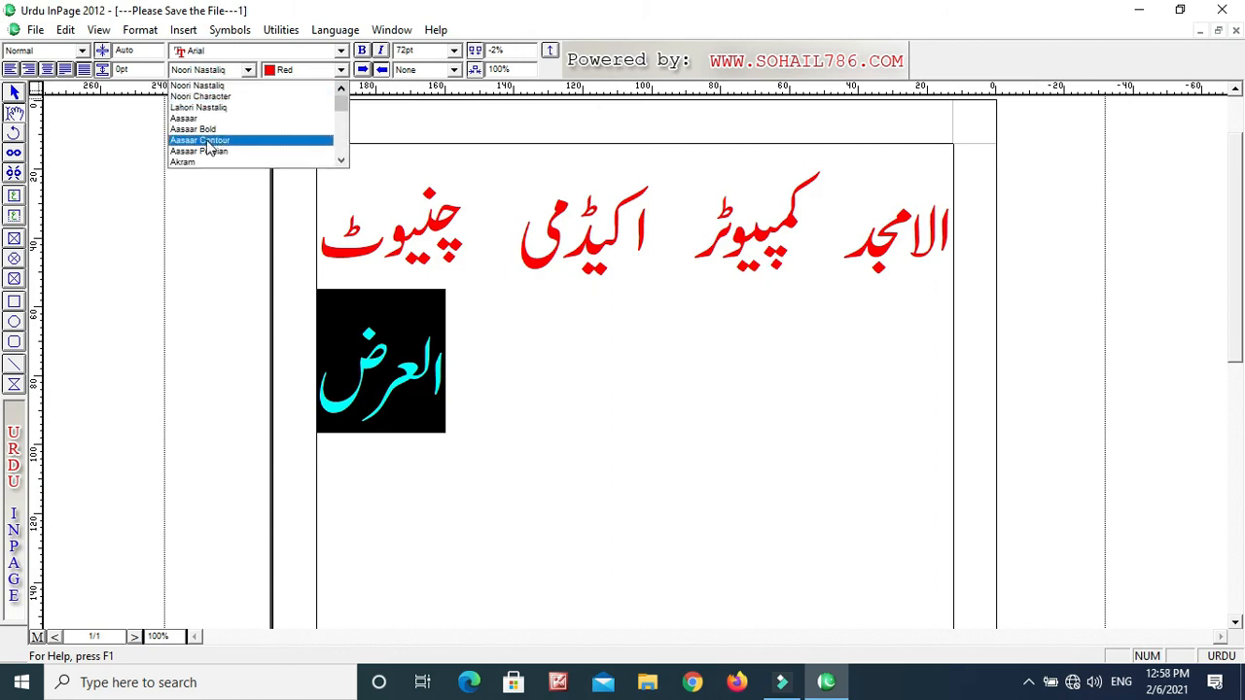
pyautogui.click(206, 126)
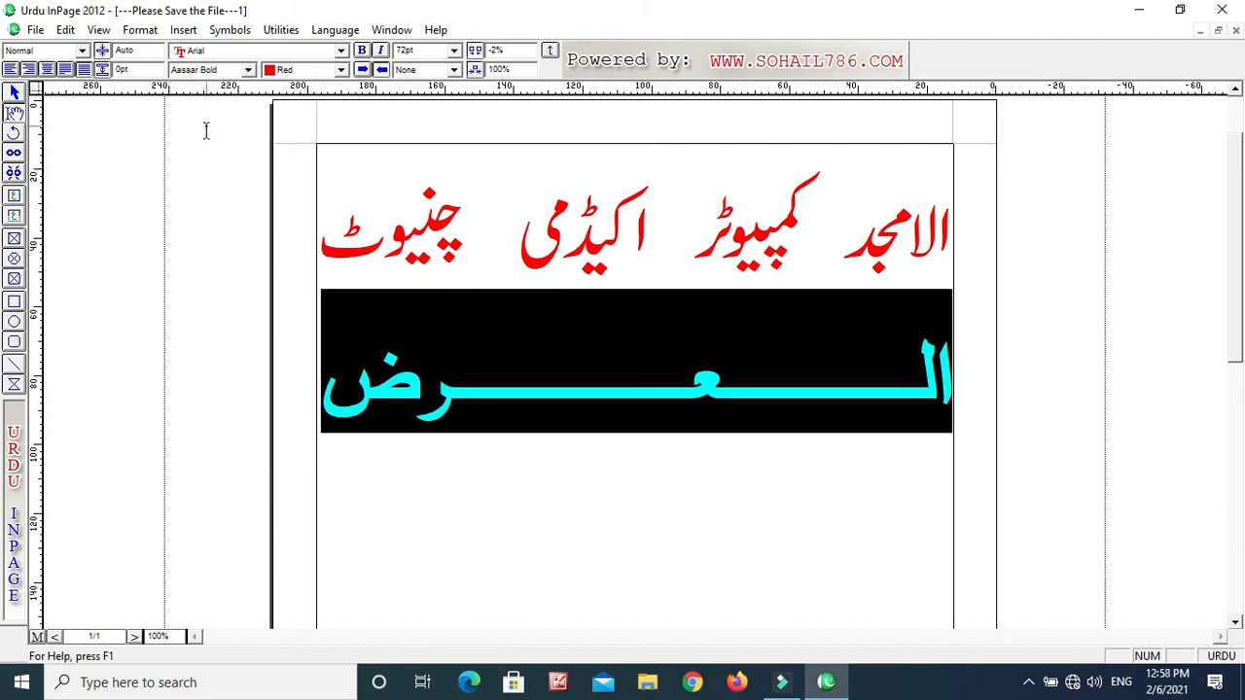
pyautogui.click(570, 437)
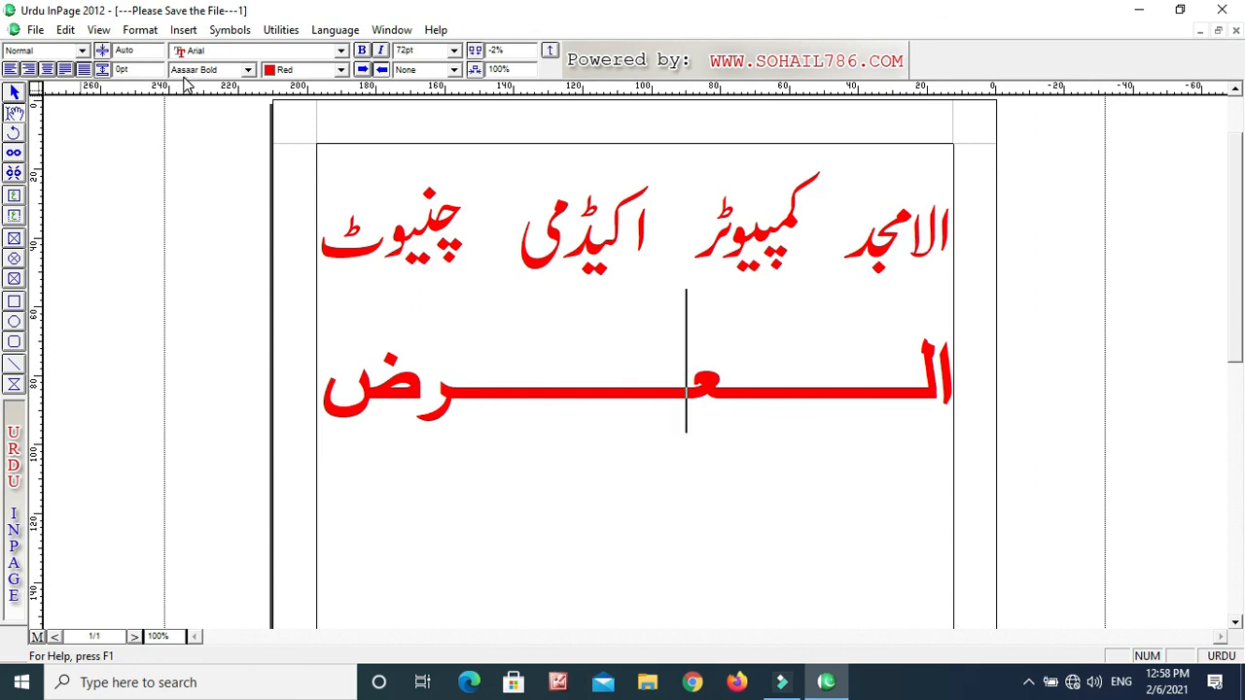
# Switch forced justification off and back on for the whole second line
pyautogui.keyDown('shift'); pyautogui.click(327, 389); pyautogui.keyUp('shift')
pyautogui.moveTo(788, 415); pyautogui.dragTo(1053, 412)
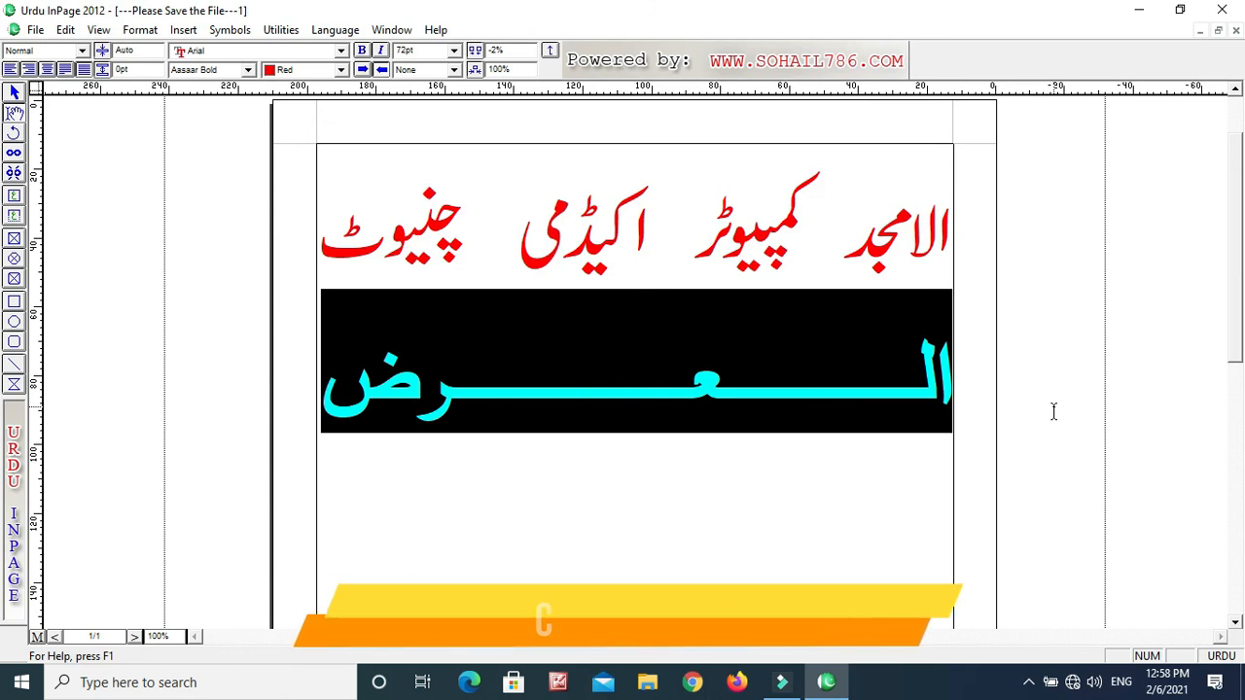
pyautogui.hotkey('ctrl', 'alt', 'f')
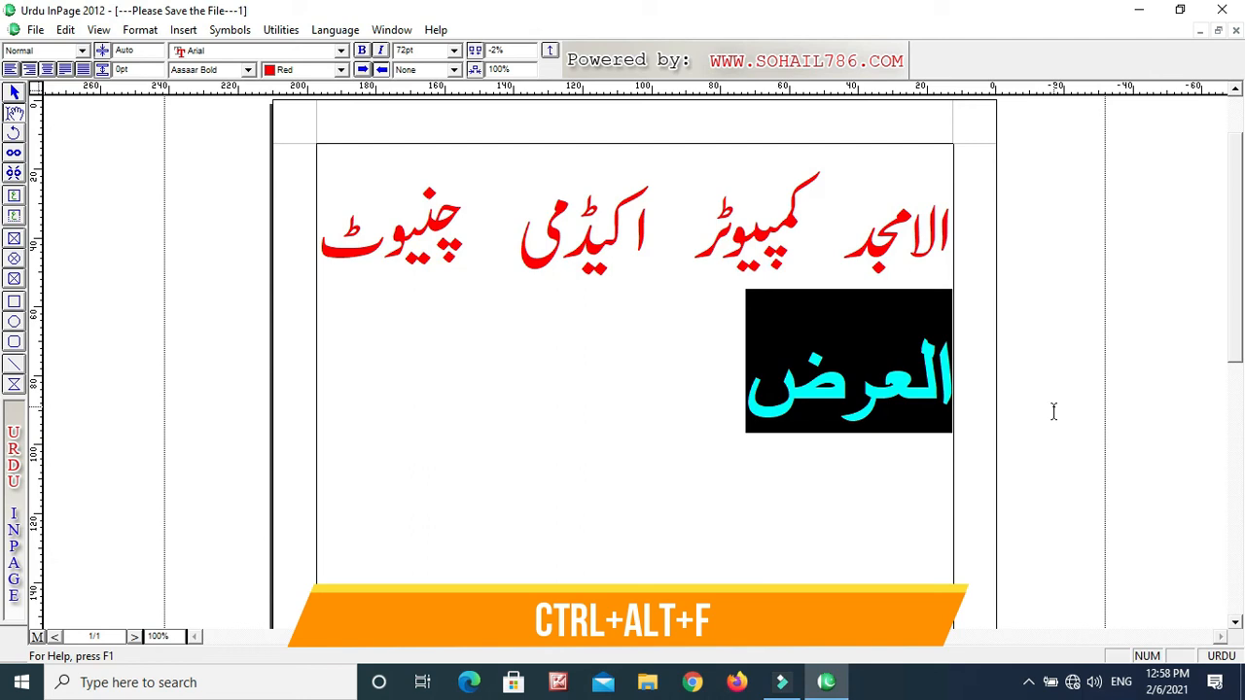
pyautogui.hotkey('ctrl', 'alt', 'f')
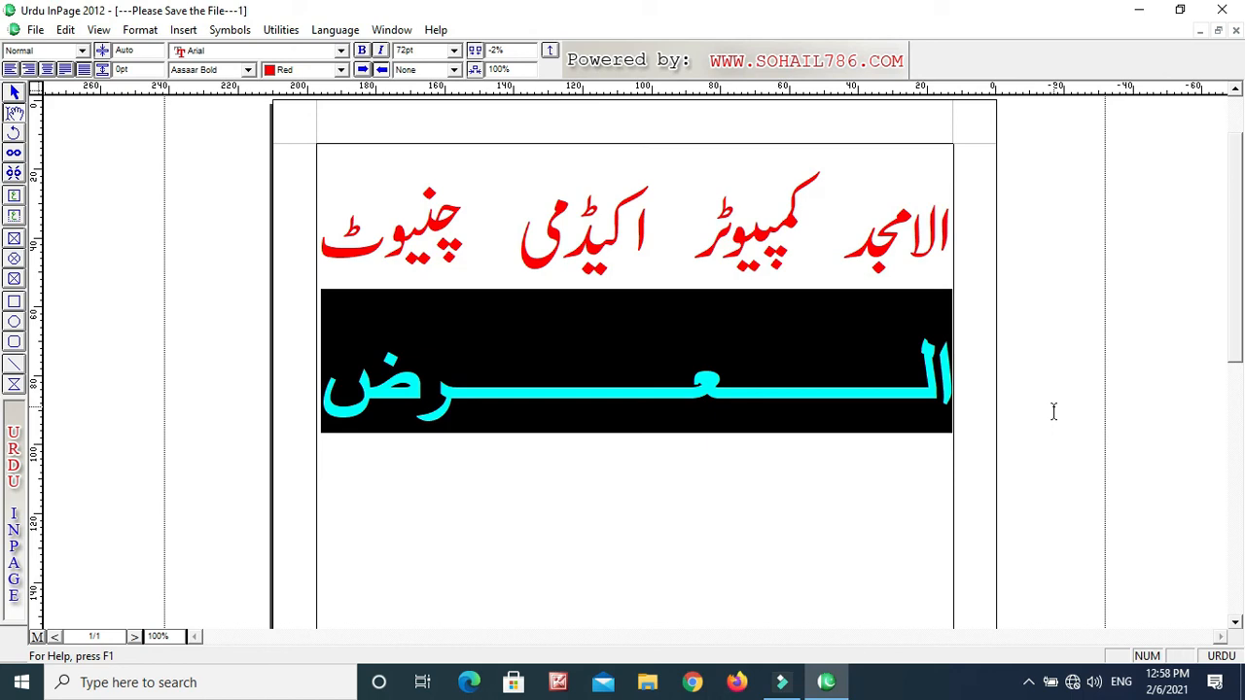
pyautogui.click(647, 425)
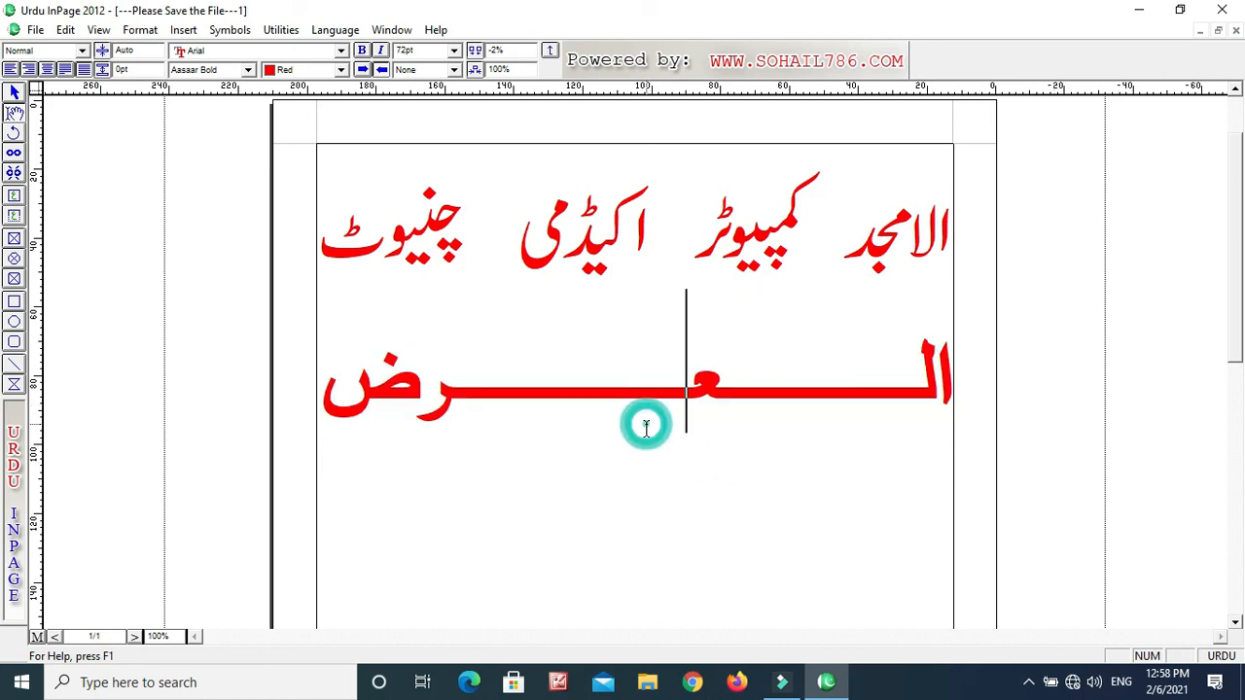
# Delete all the text in the page's main text area
pyautogui.doubleClick(948, 224)
pyautogui.hotkey('ctrl', 'a')
pyautogui.press('Delete')
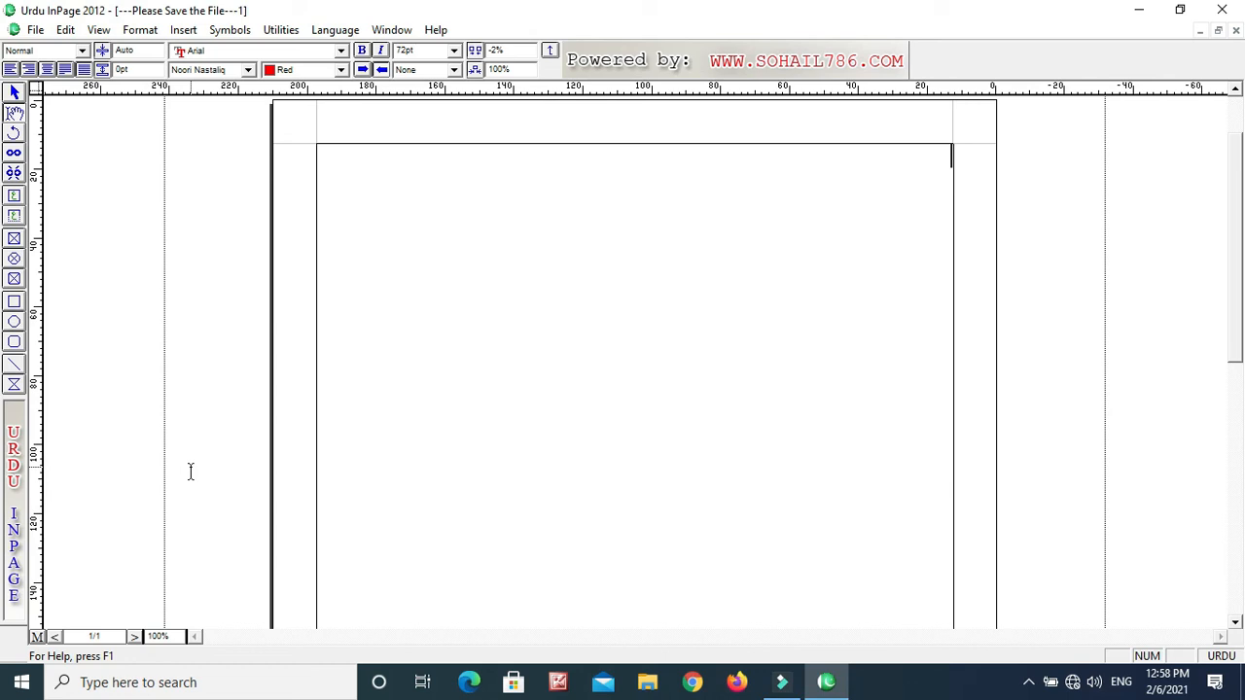
# Draw a text box about 139 by 52 mm on the upper page, paste the copied Urdu line into it and centre it
pyautogui.click(14, 215)
pyautogui.moveTo(427, 223)
pyautogui.mouseDown()
pyautogui.moveTo(904, 425)
pyautogui.moveTo(907, 403)
pyautogui.mouseUp()
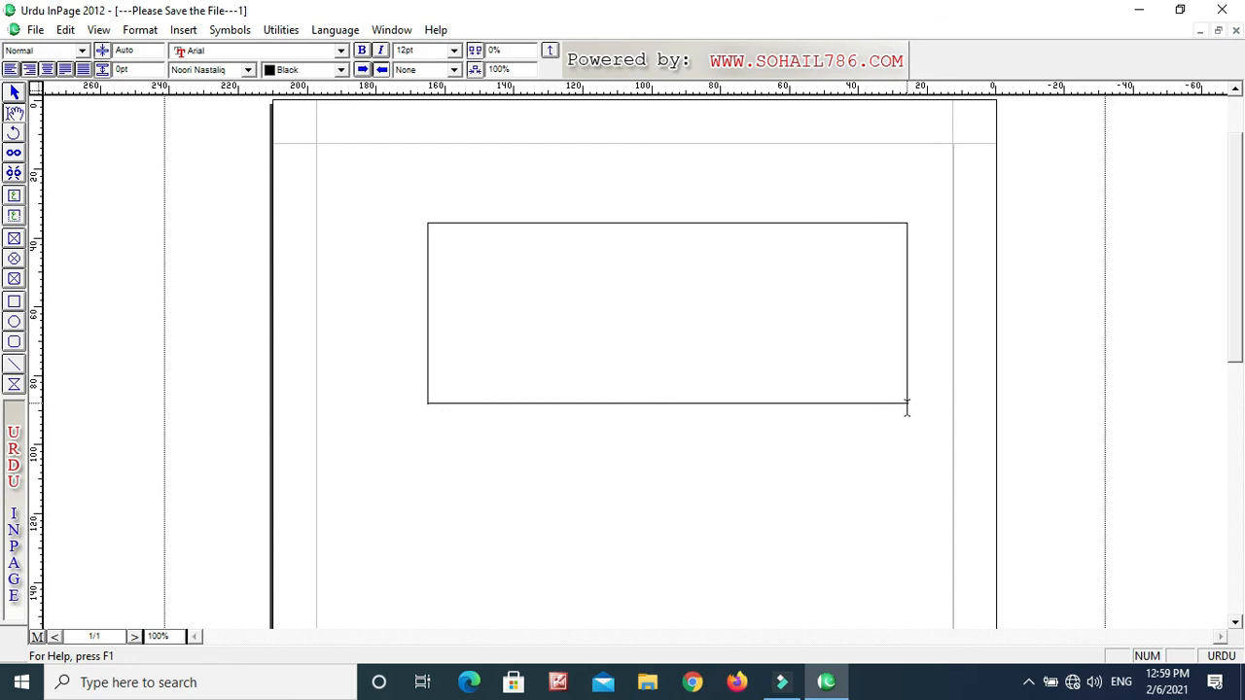
pyautogui.hotkey('ctrl', 'v')
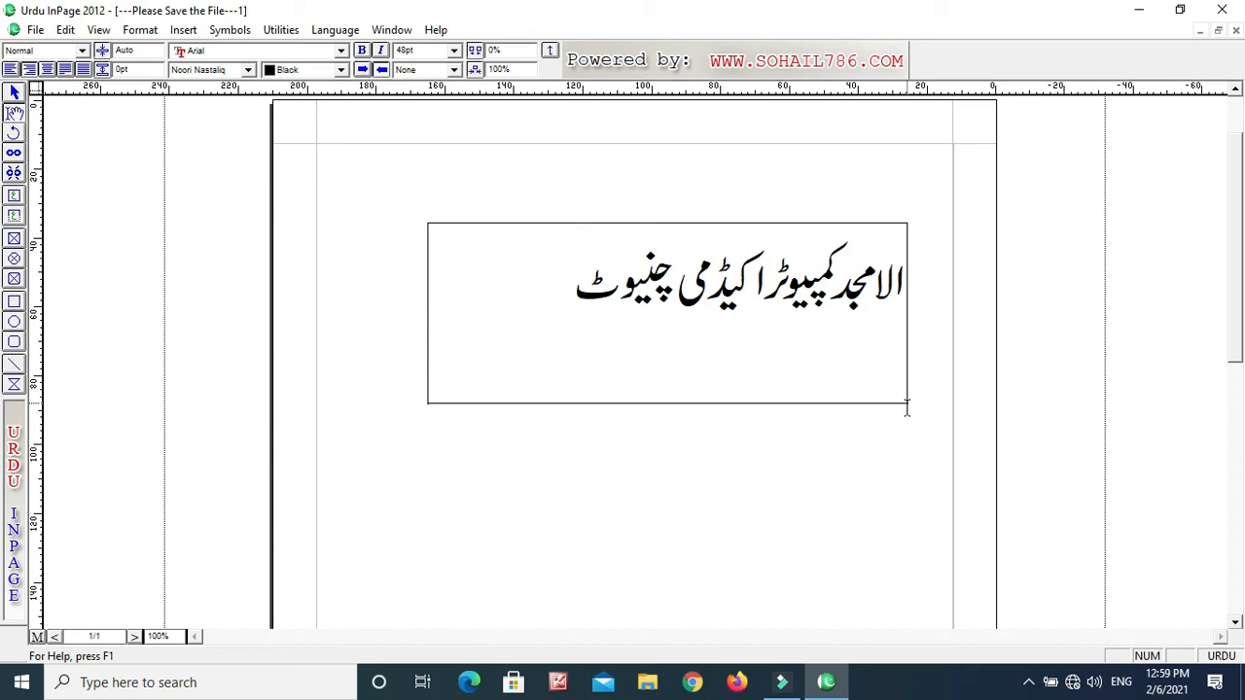
pyautogui.moveTo(490, 276); pyautogui.dragTo(926, 261)
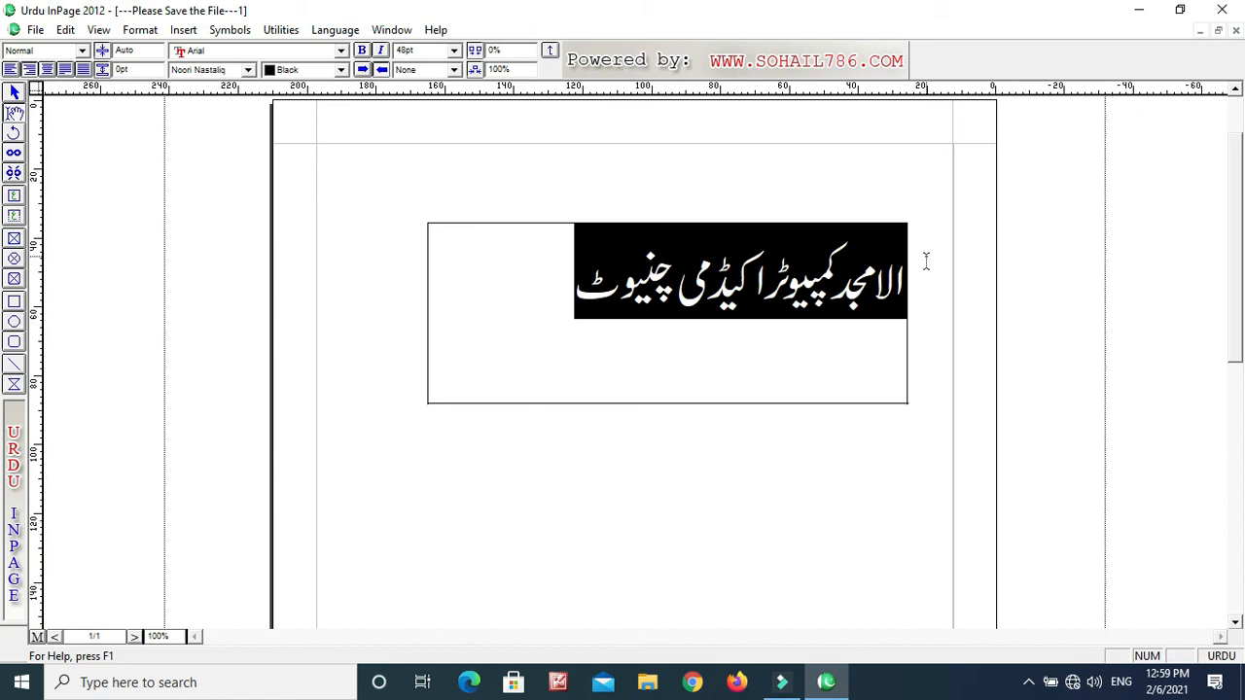
pyautogui.hotkey('ctrl', 'shift', 'c')
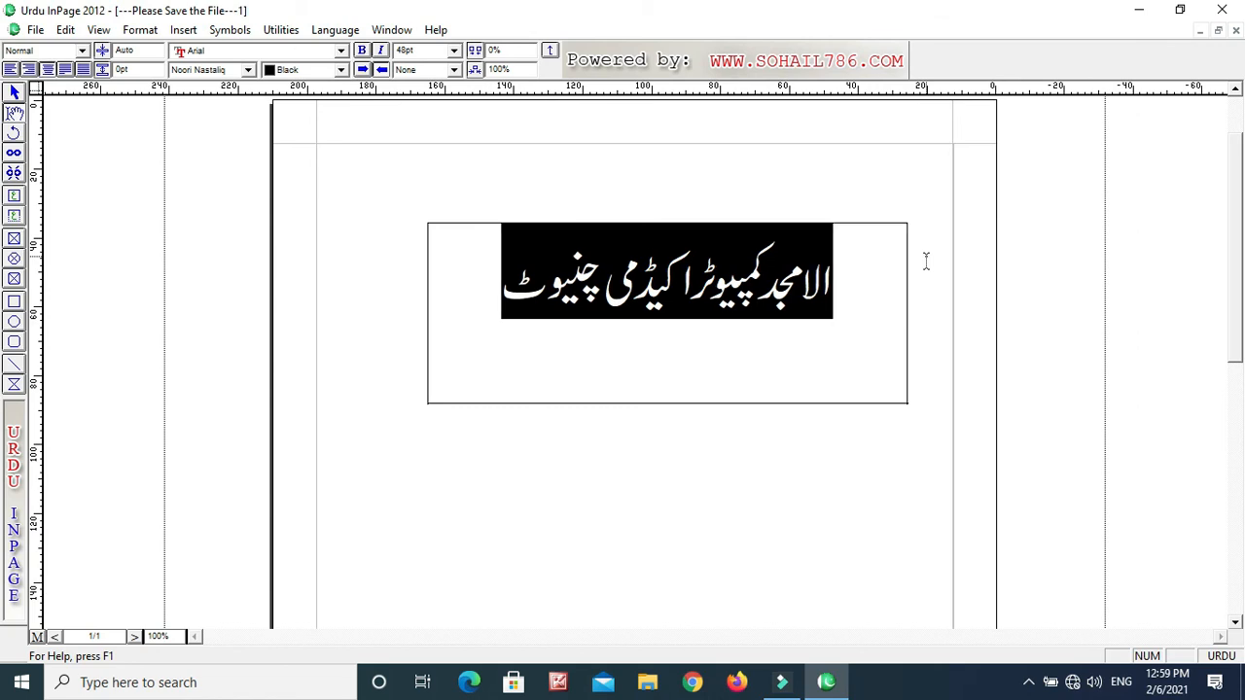
# Shrink the text box around its Urdu line to about 105 mm wide and 27 mm high
pyautogui.click(99, 125)
pyautogui.click(620, 355)
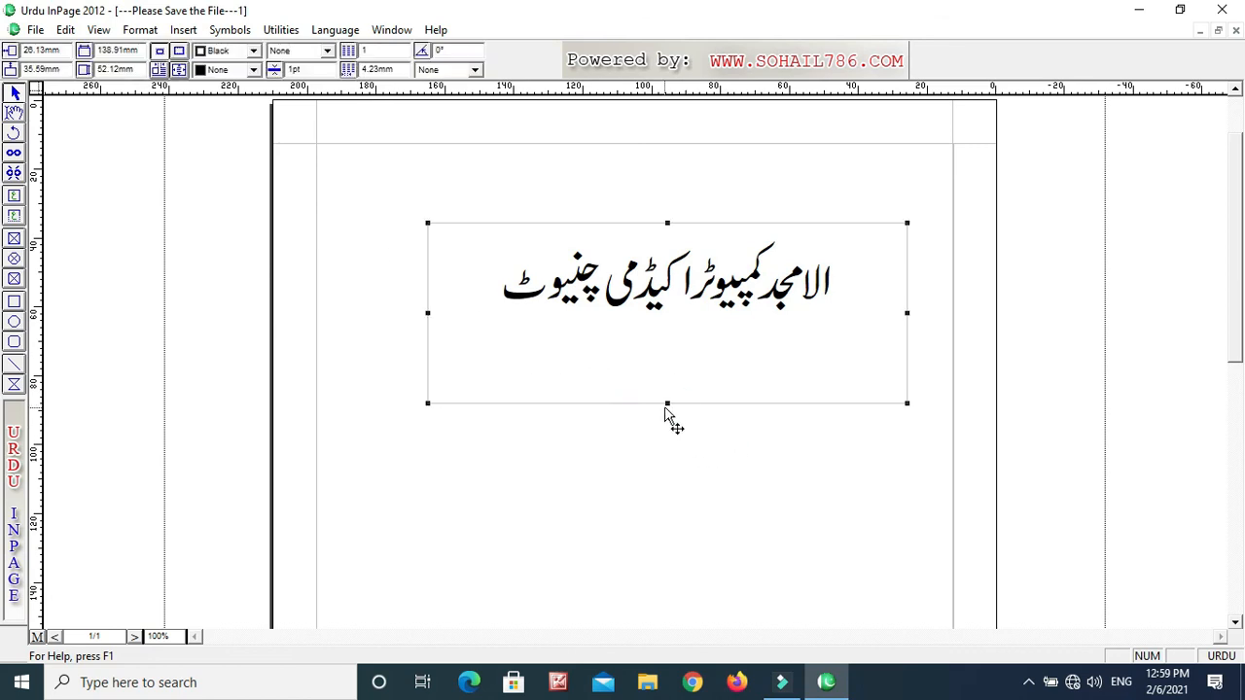
pyautogui.moveTo(667, 403); pyautogui.dragTo(669, 316)
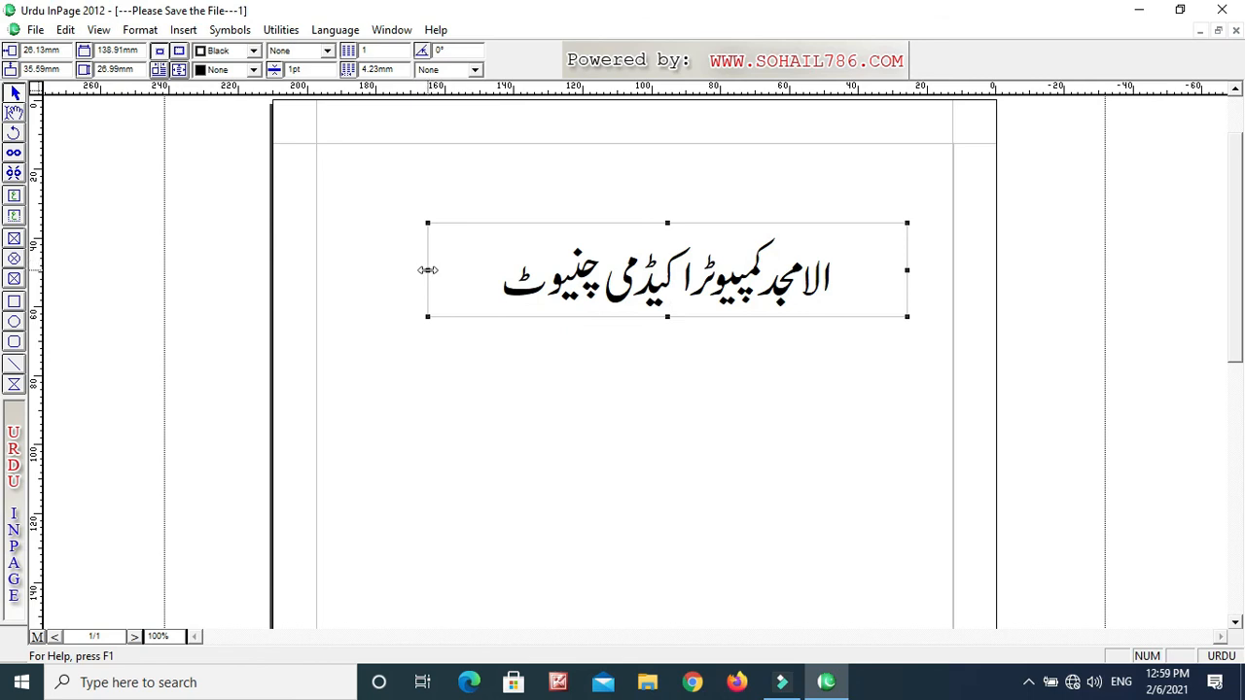
pyautogui.moveTo(428, 271); pyautogui.dragTo(501, 272)
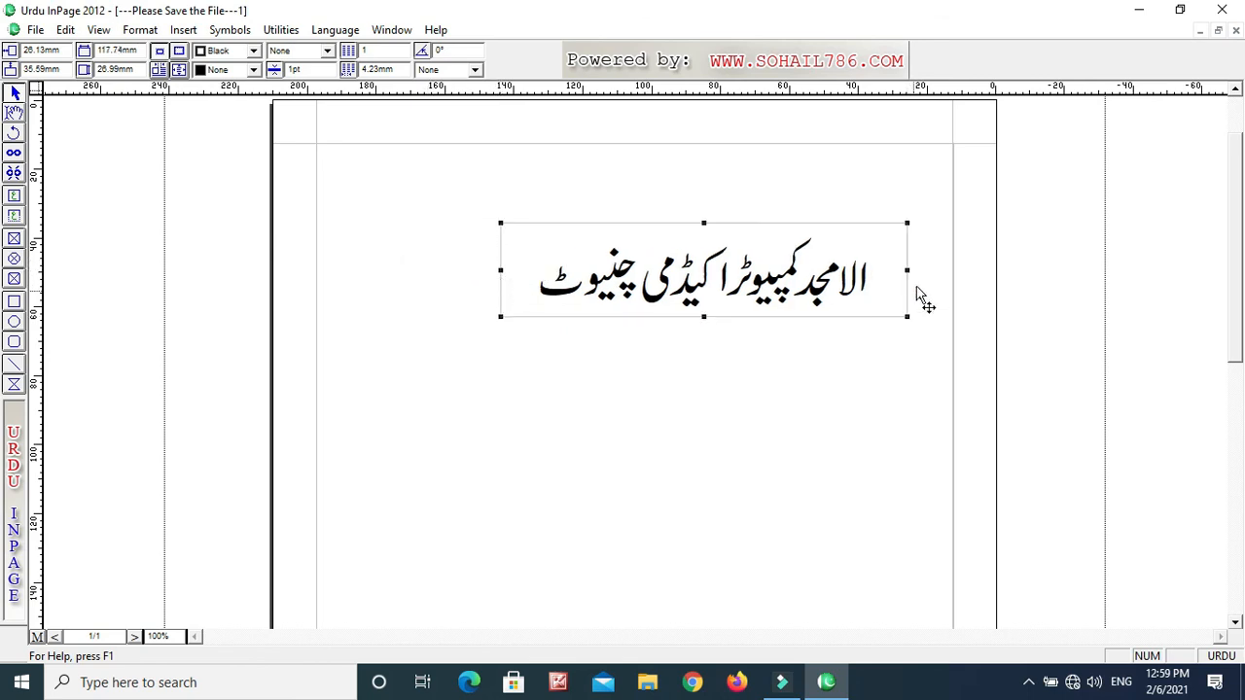
pyautogui.moveTo(905, 269); pyautogui.dragTo(865, 269)
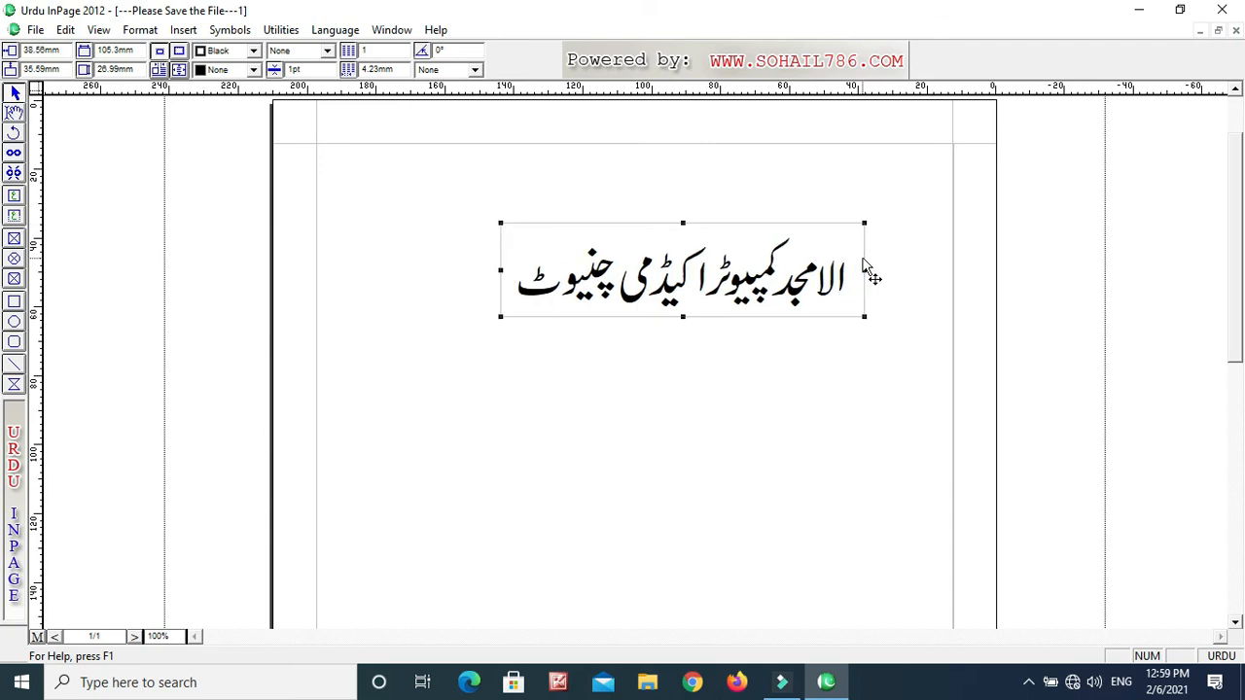
# Set the text box's background colour to Gray
pyautogui.doubleClick(696, 261)
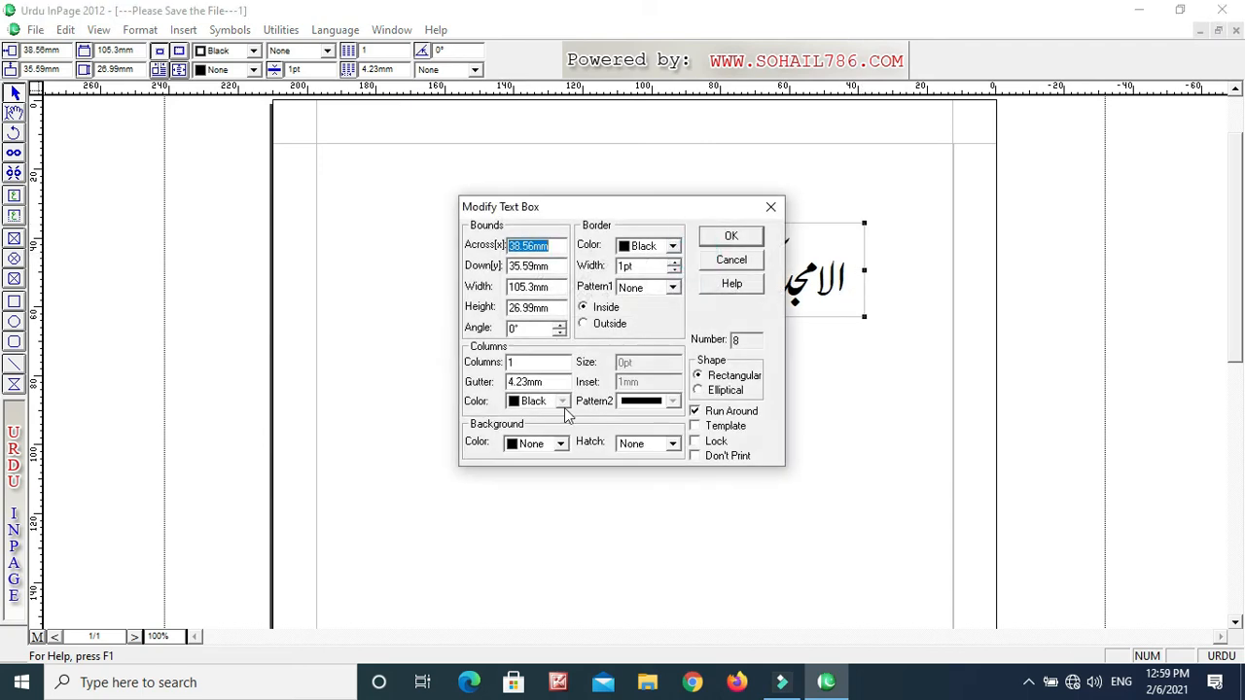
pyautogui.click(537, 449)
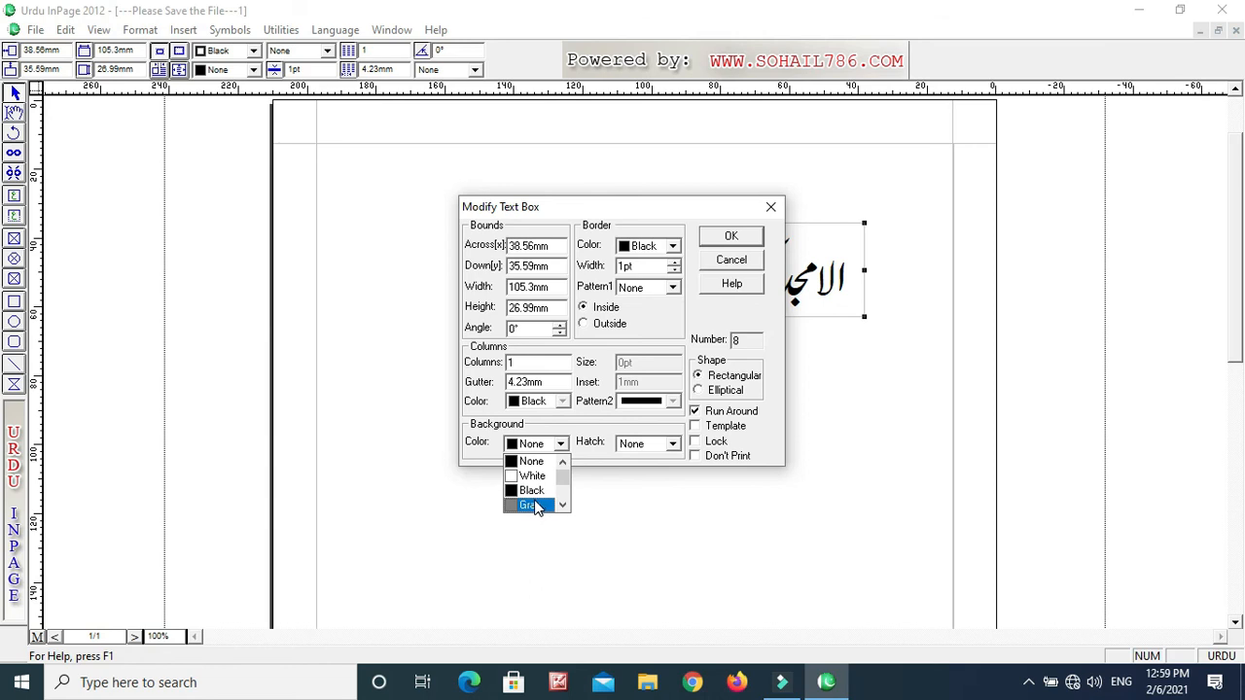
pyautogui.click(532, 503)
pyautogui.click(731, 238)
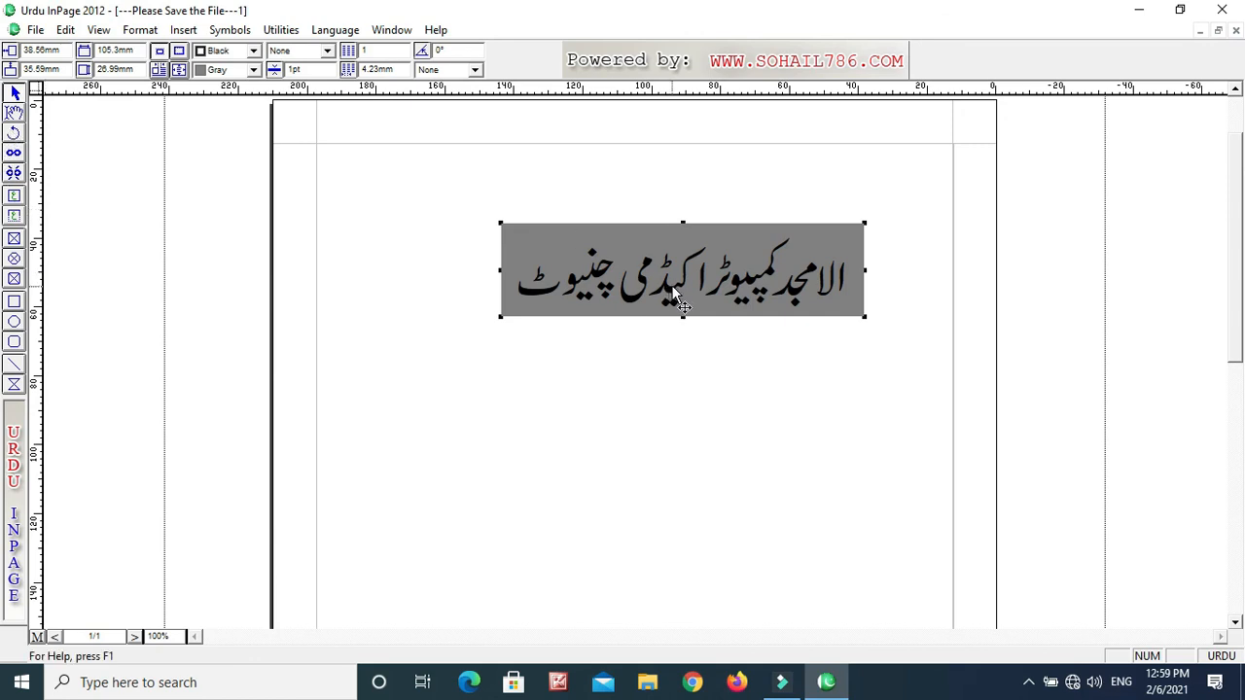
# Rotate the gray text box freehand to an angle of about 41° and move it back onto the page
pyautogui.click(18, 138)
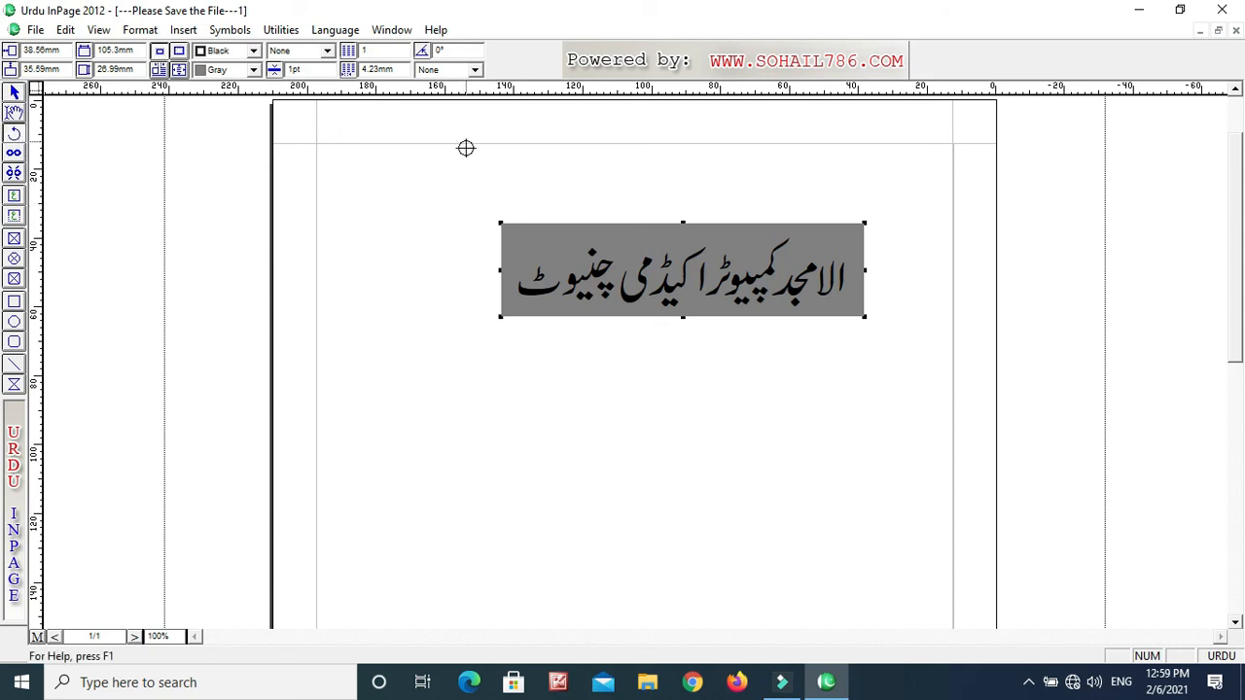
pyautogui.moveTo(799, 269); pyautogui.dragTo(571, 426)
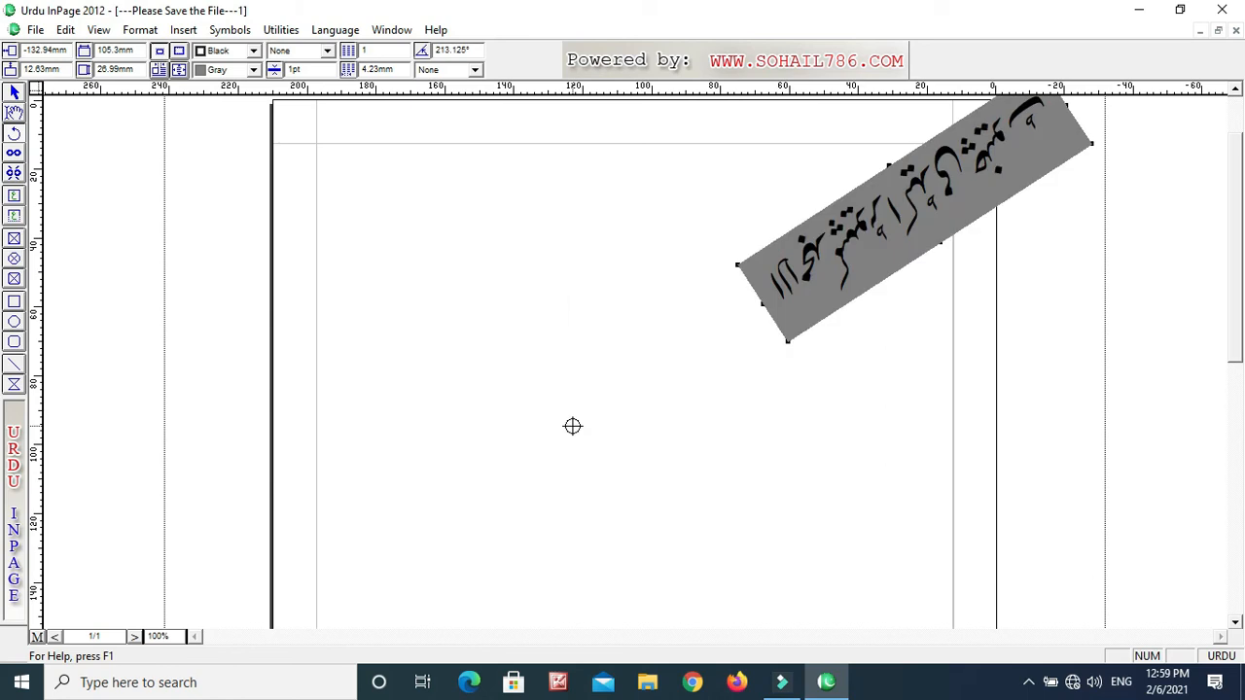
pyautogui.moveTo(1022, 156); pyautogui.dragTo(655, 408)
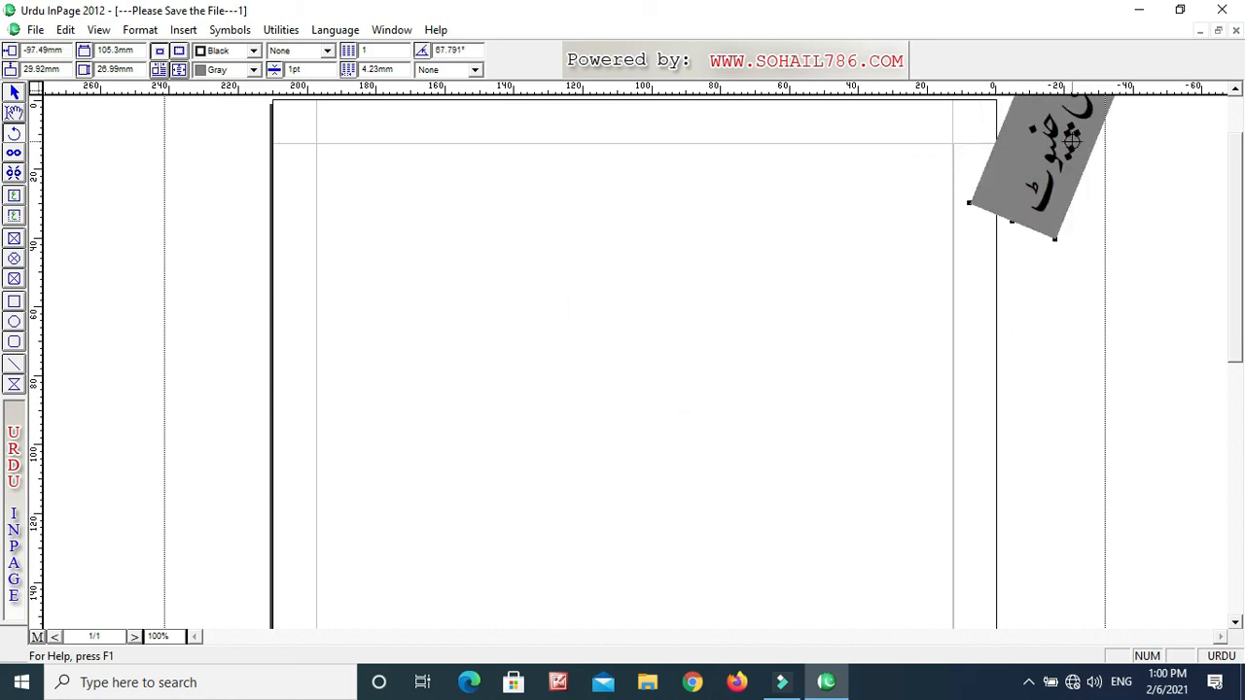
pyautogui.moveTo(1073, 146); pyautogui.dragTo(646, 464)
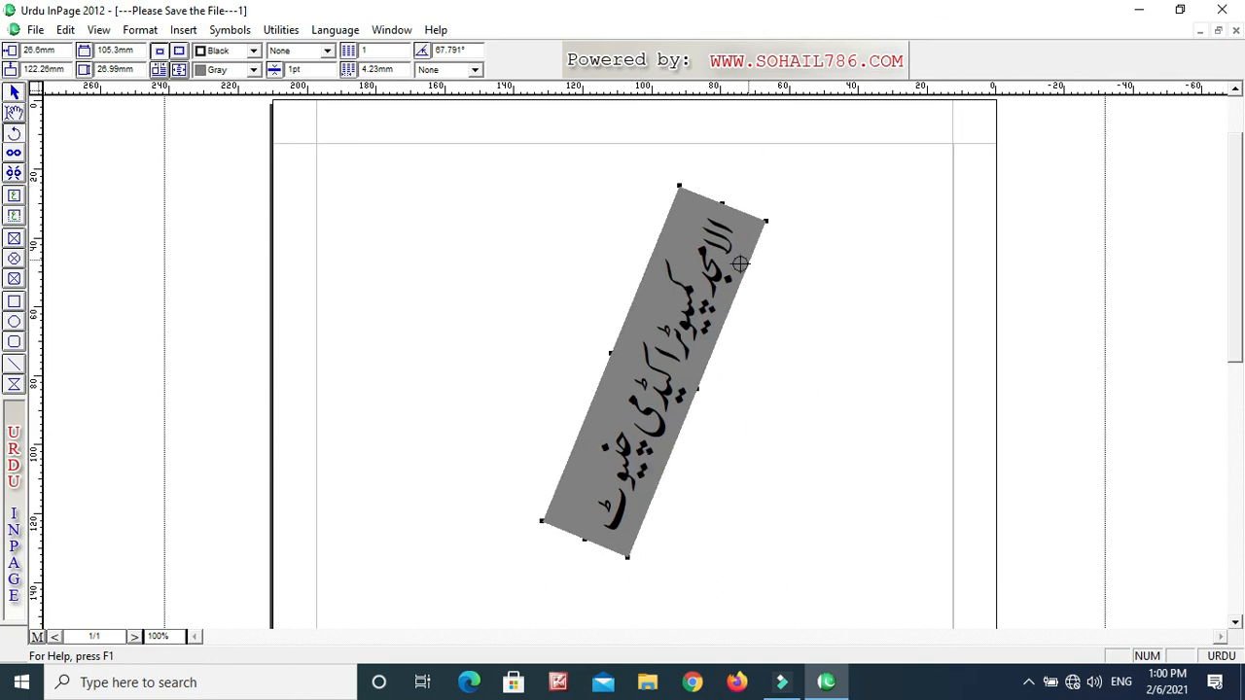
pyautogui.moveTo(716, 243); pyautogui.dragTo(852, 286)
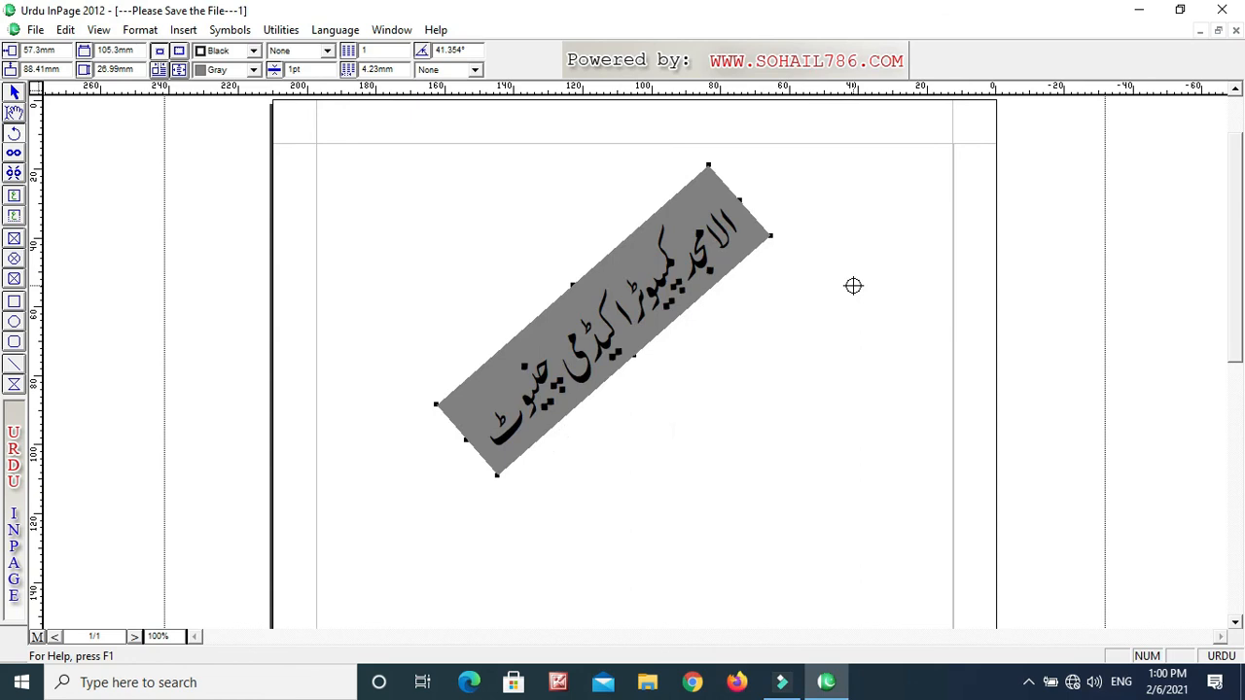